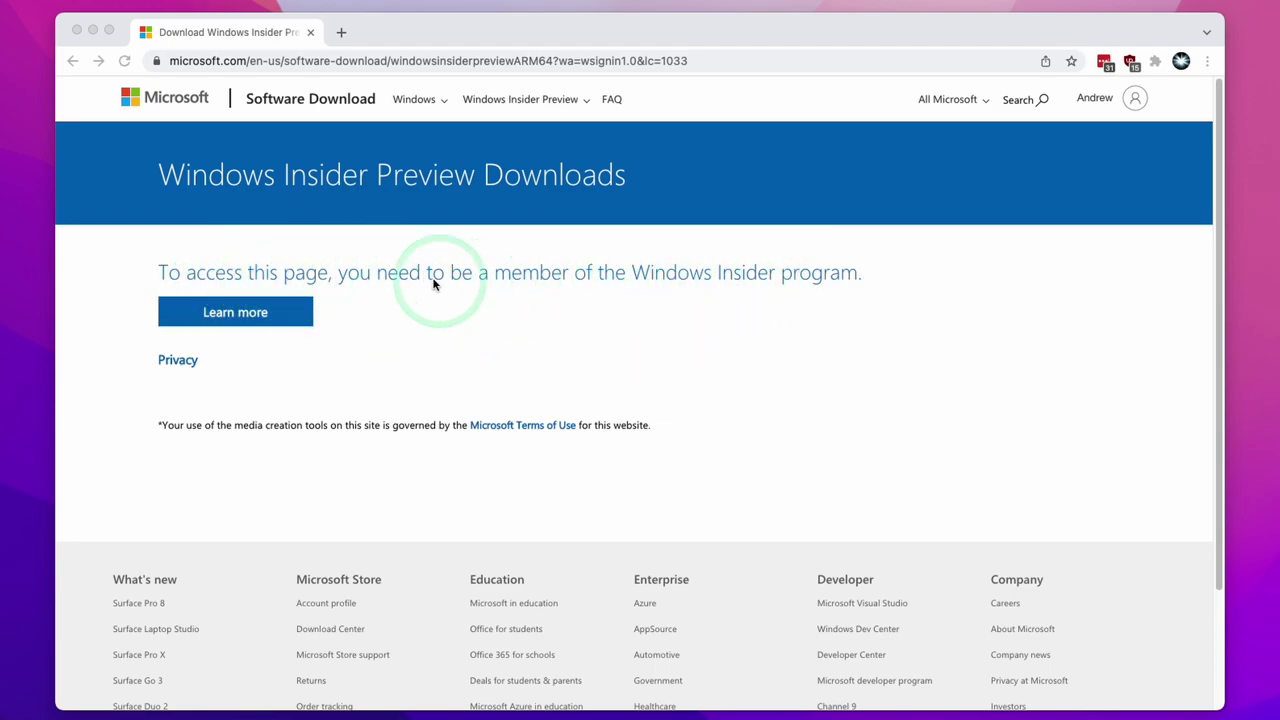
Review the signed-in Microsoft account's details, then close the panel
{"action": "left_click", "coordinate": [1134, 96]}
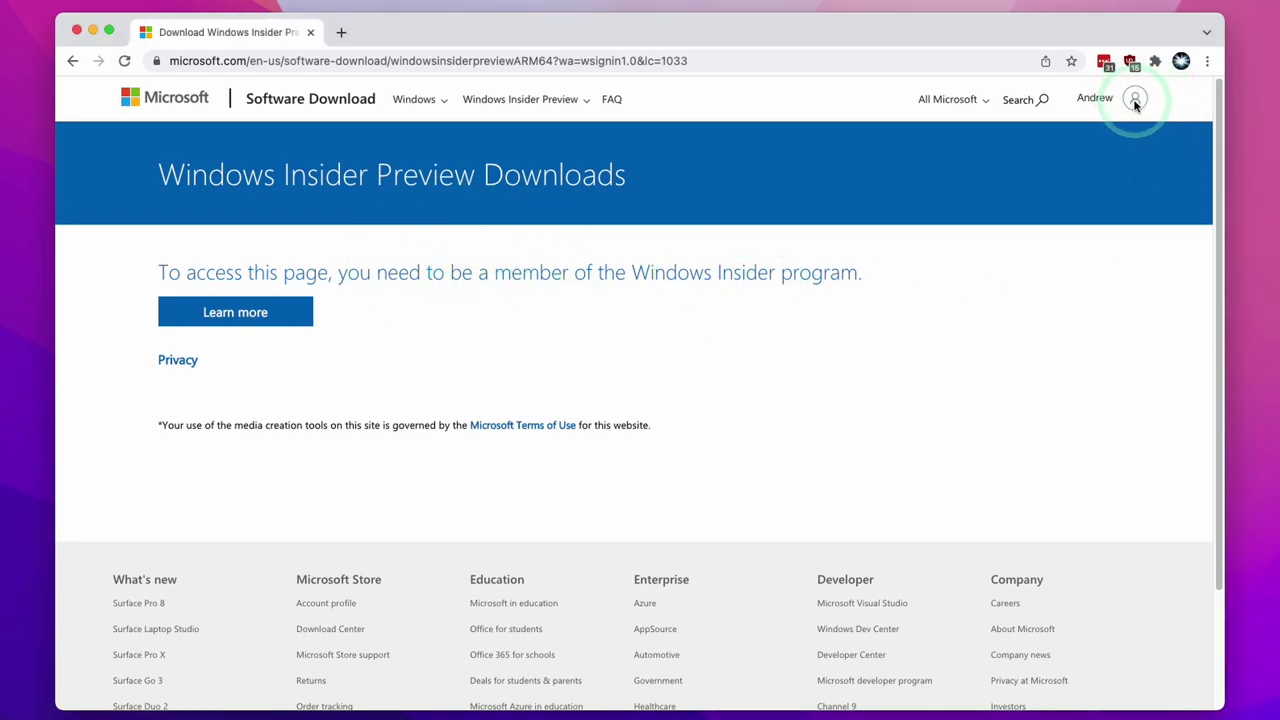
{"action": "left_click", "coordinate": [1133, 97]}
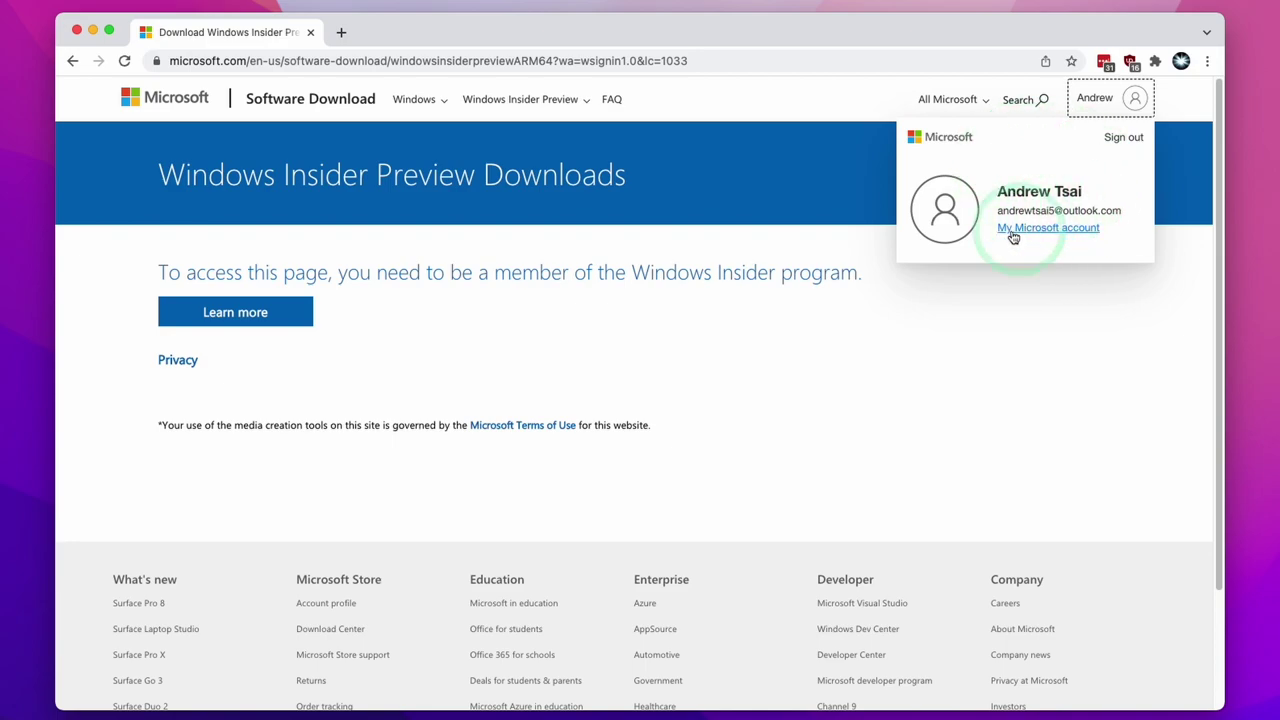
{"action": "left_click", "coordinate": [810, 326]}
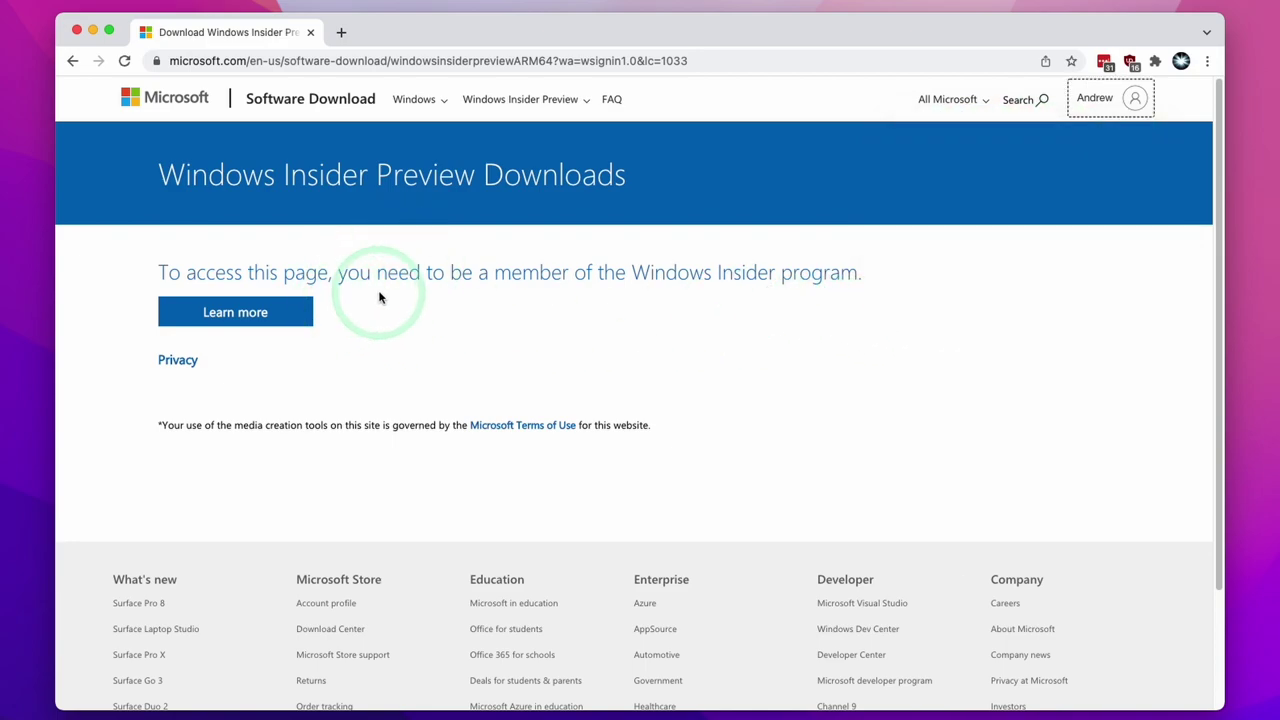
Open the Learn more information about the Windows Insider Program
{"action": "left_click", "coordinate": [239, 320]}
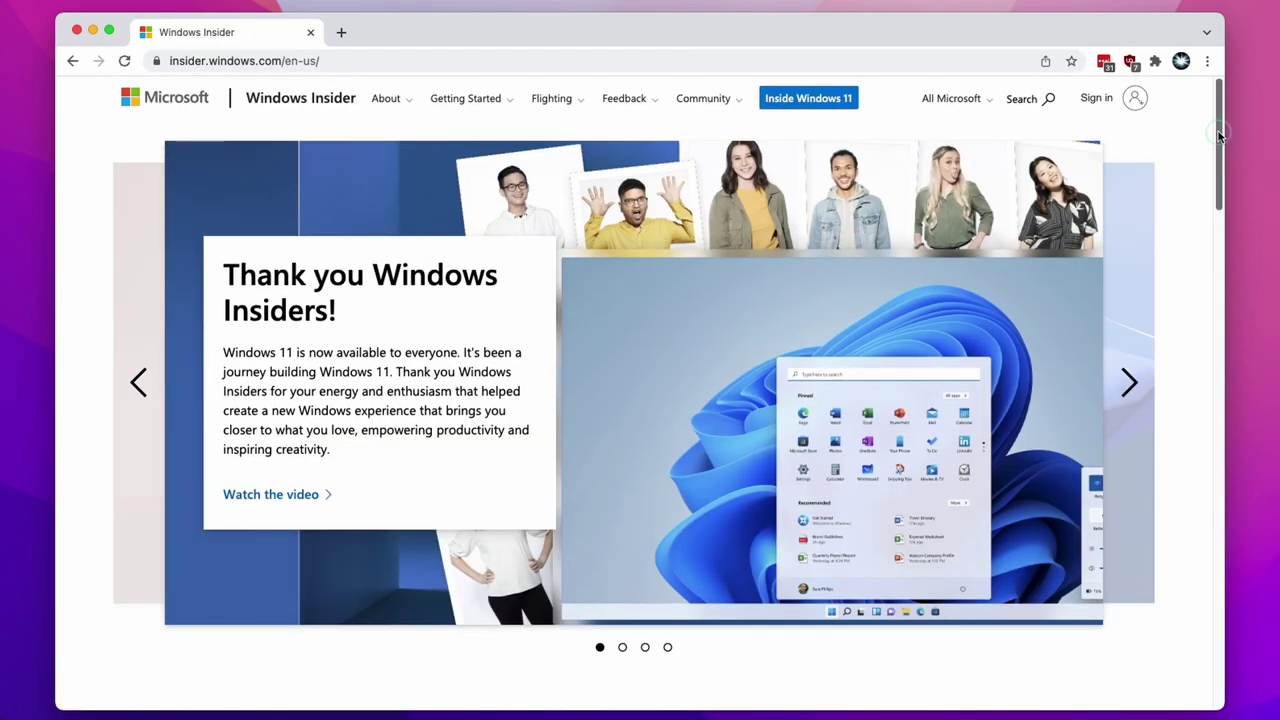
{"action": "left_click_drag", "start_coordinate": [1218, 131], "coordinate": [1211, 283]}
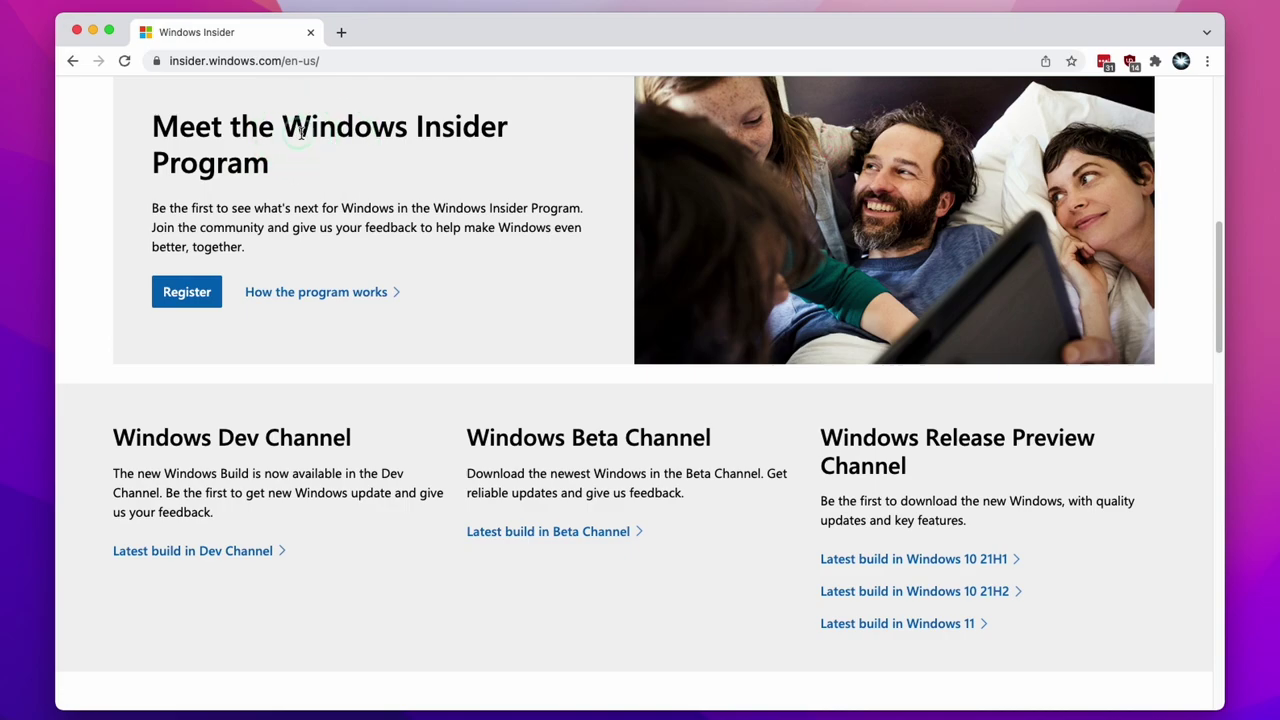
{"action": "left_click_drag", "start_coordinate": [300, 133], "coordinate": [343, 162]}
{"action": "left_click", "coordinate": [343, 162]}
Sign in, accept the Insider Program agreement terms, and complete registration
{"action": "left_click", "coordinate": [176, 296]}
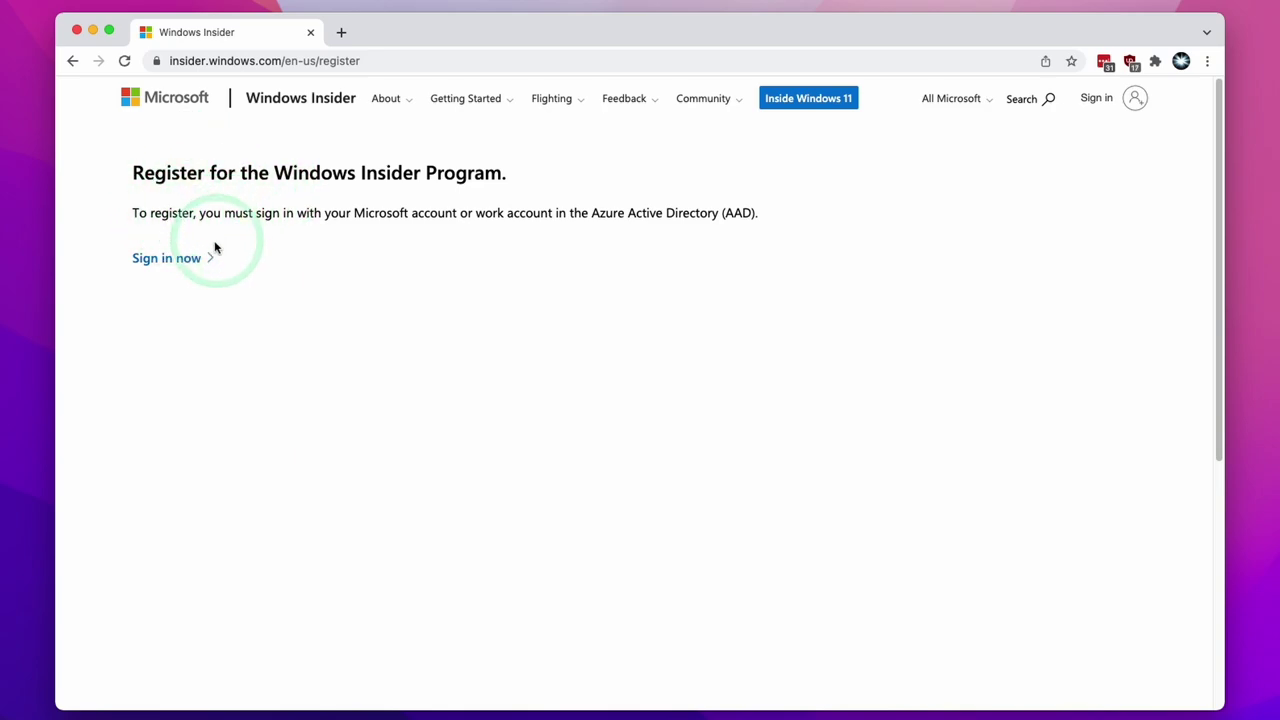
{"action": "left_click", "coordinate": [170, 260]}
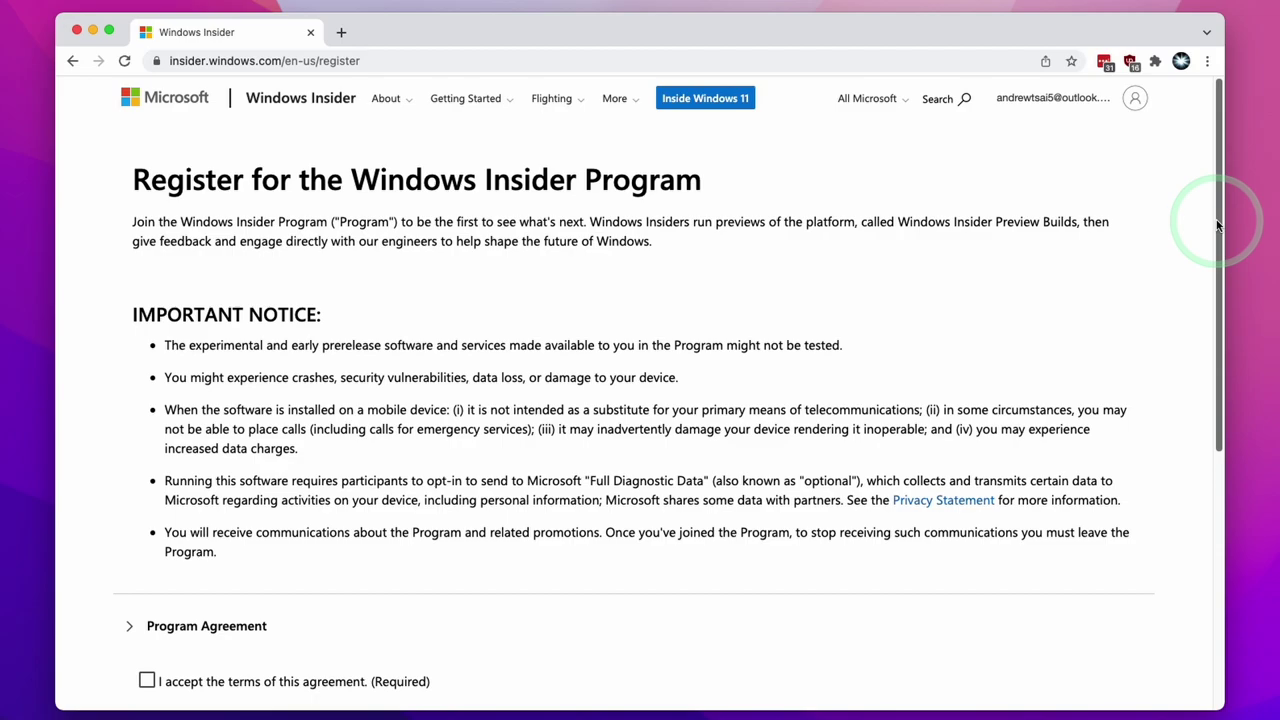
{"action": "scroll", "coordinate": [1206, 271], "scroll_direction": "down", "scroll_amount": 4}
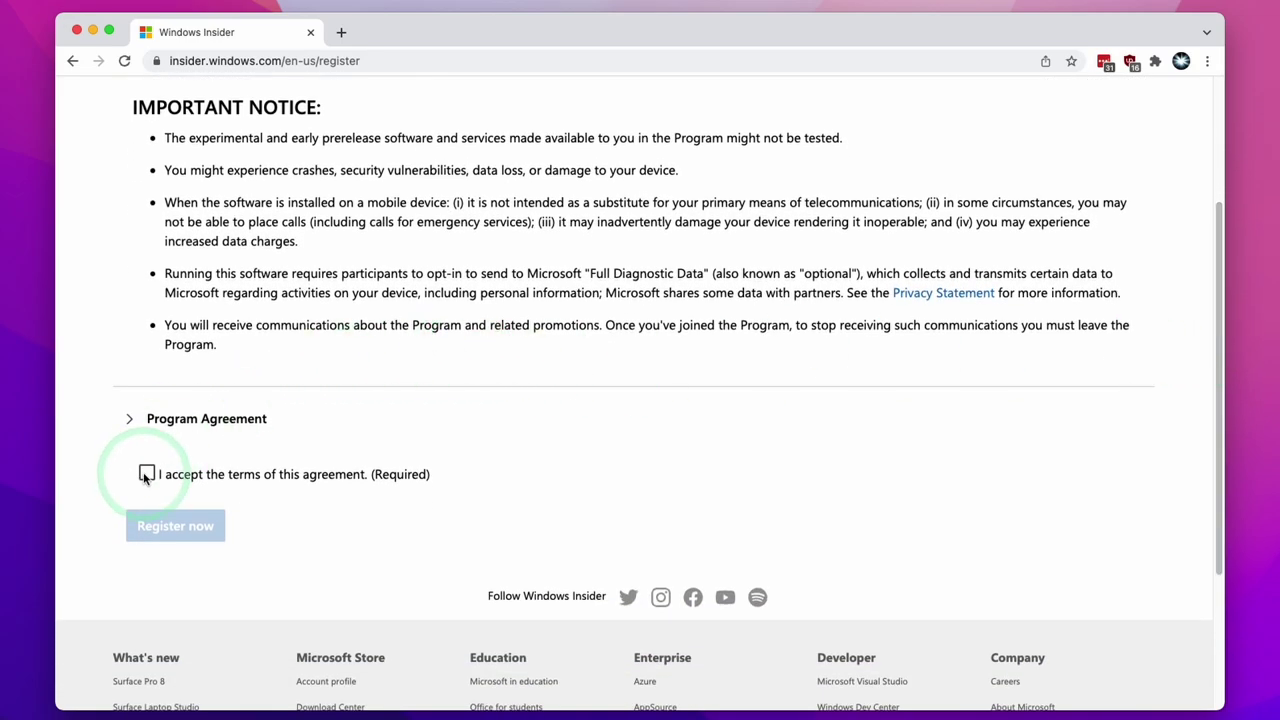
{"action": "left_click", "coordinate": [146, 474]}
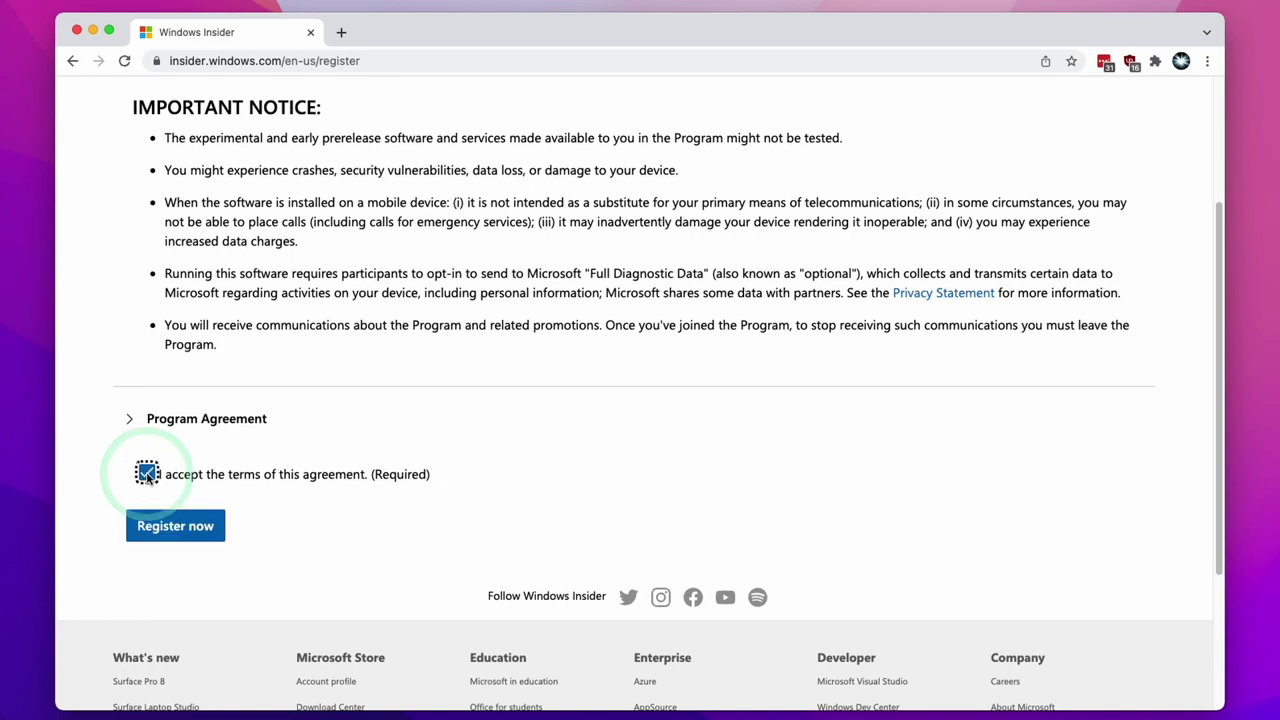
{"action": "left_click", "coordinate": [184, 532]}
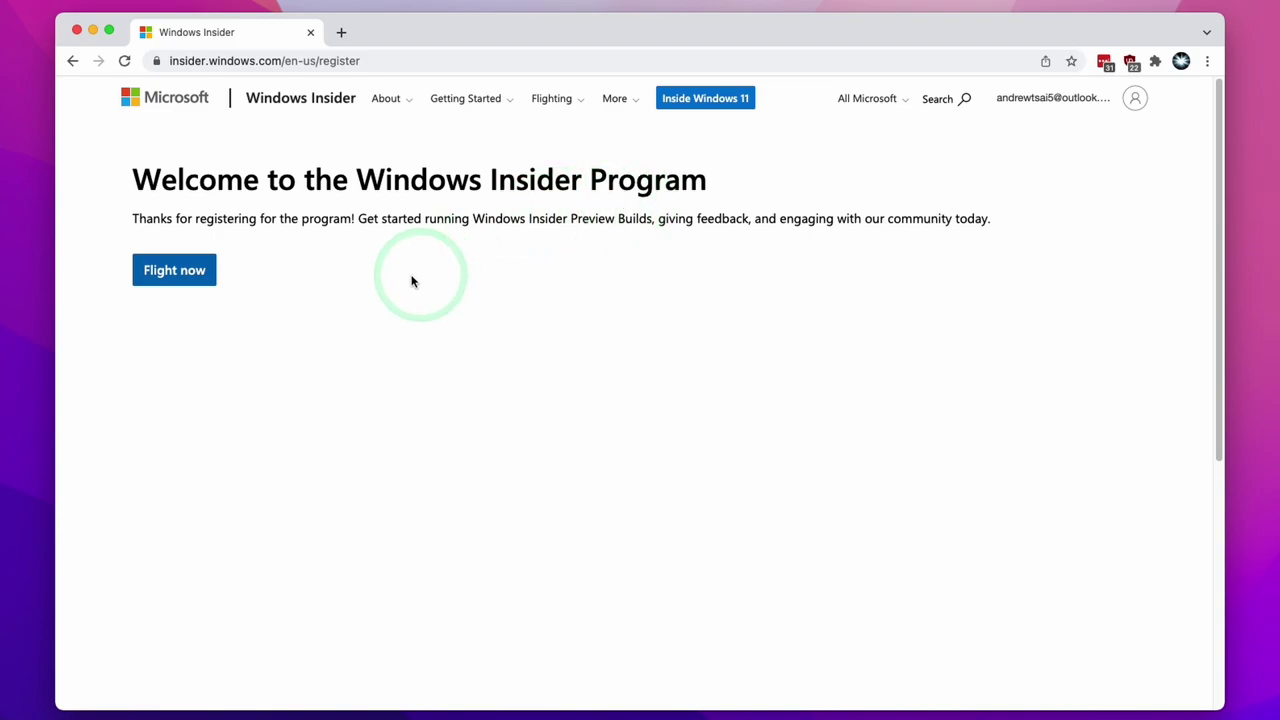
Request the Windows Client ARM64 Insider Preview Build 22533 download from the Flight page
{"action": "left_click", "coordinate": [199, 286]}
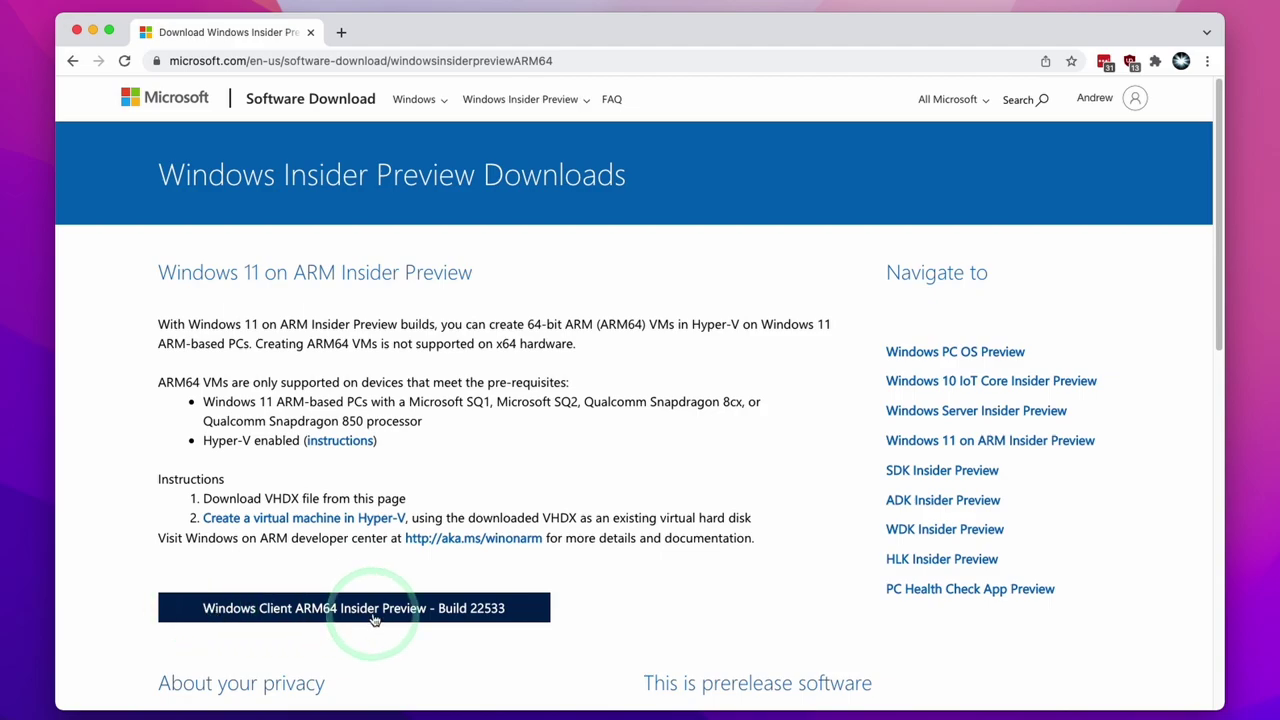
{"action": "left_click", "coordinate": [338, 610]}
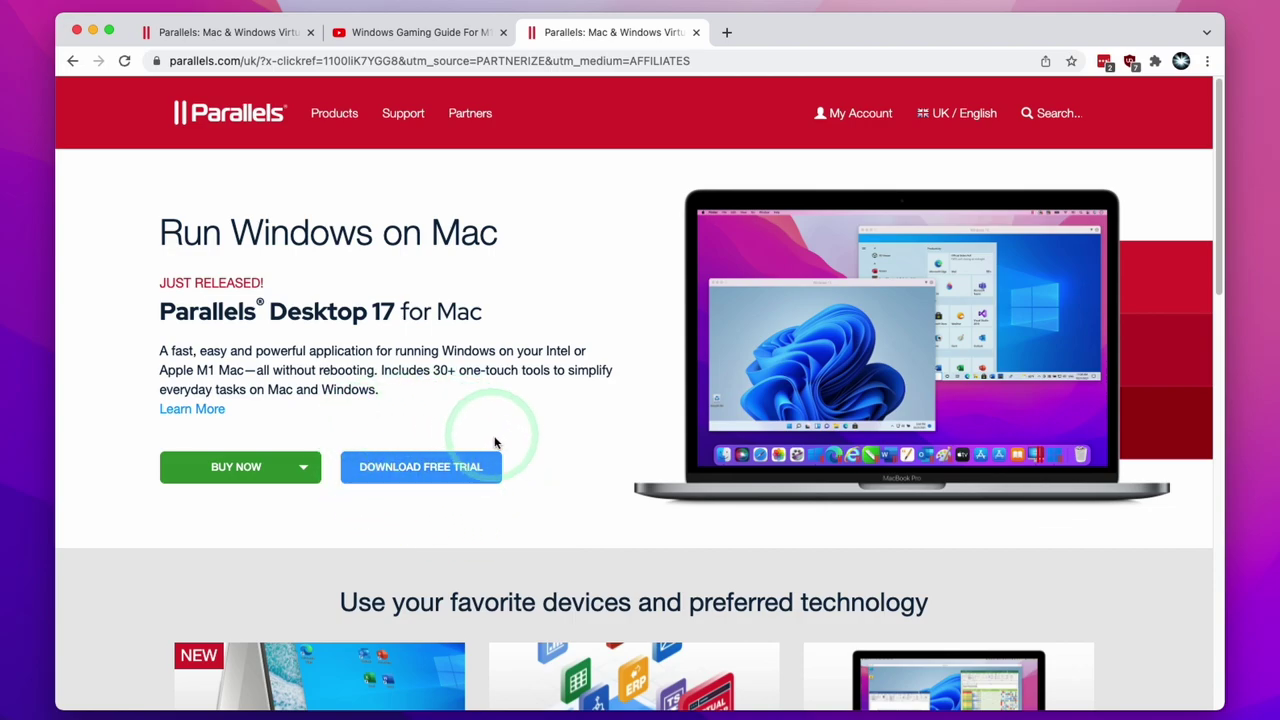
Add a new Pro Edition yearly license to the cart, apply a pasted coupon code, and close the store tab
{"action": "left_click", "coordinate": [236, 466]}
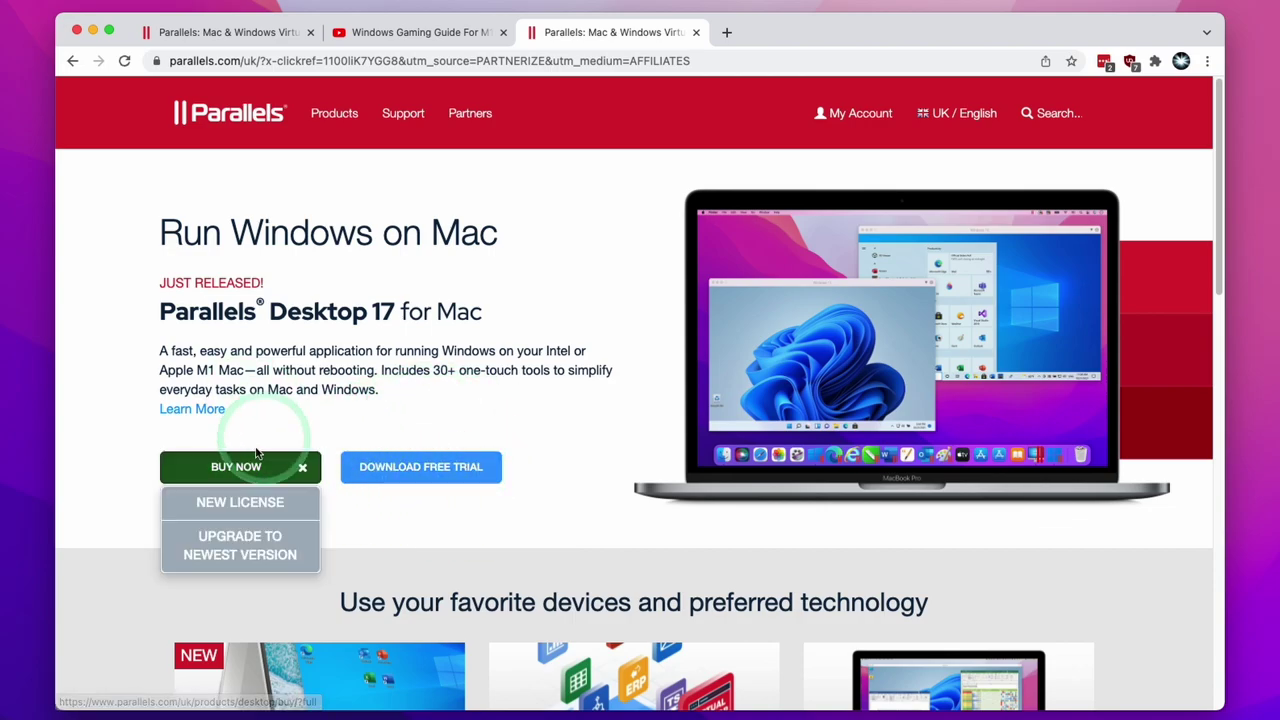
{"action": "left_click", "coordinate": [246, 503]}
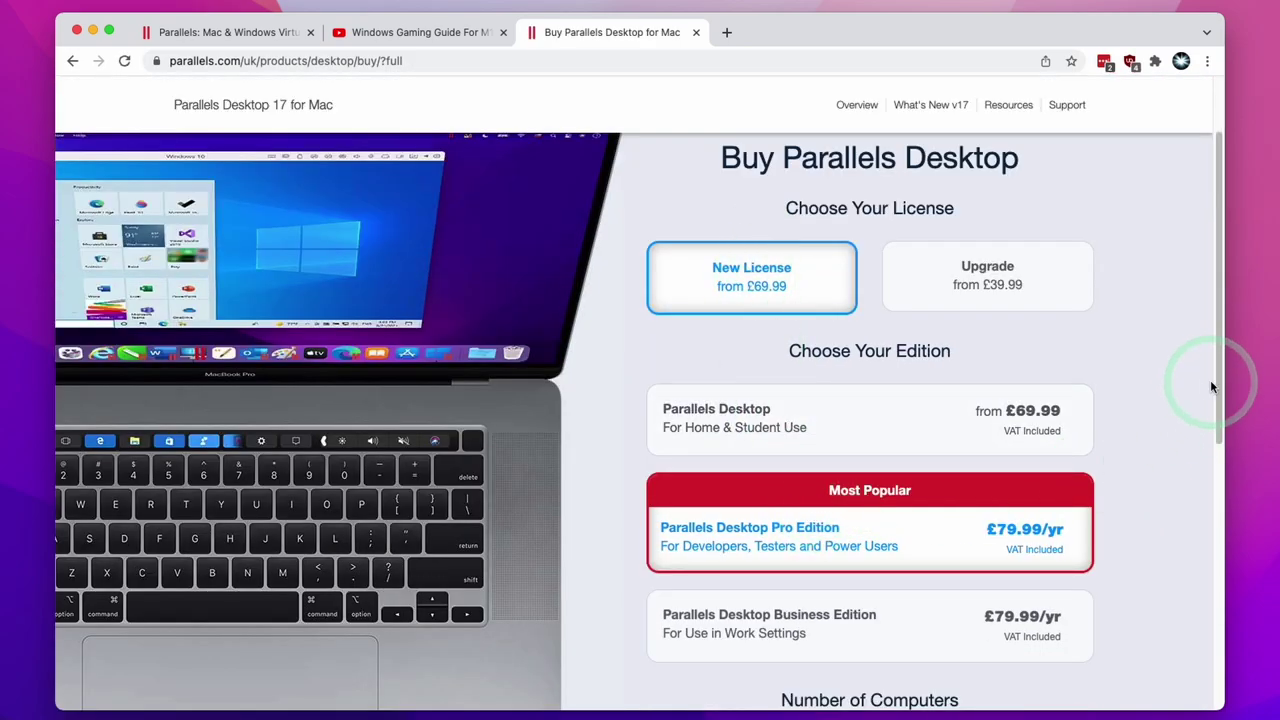
{"action": "scroll", "coordinate": [1214, 386], "scroll_direction": "down", "scroll_amount": 5}
{"action": "left_click", "coordinate": [943, 545]}
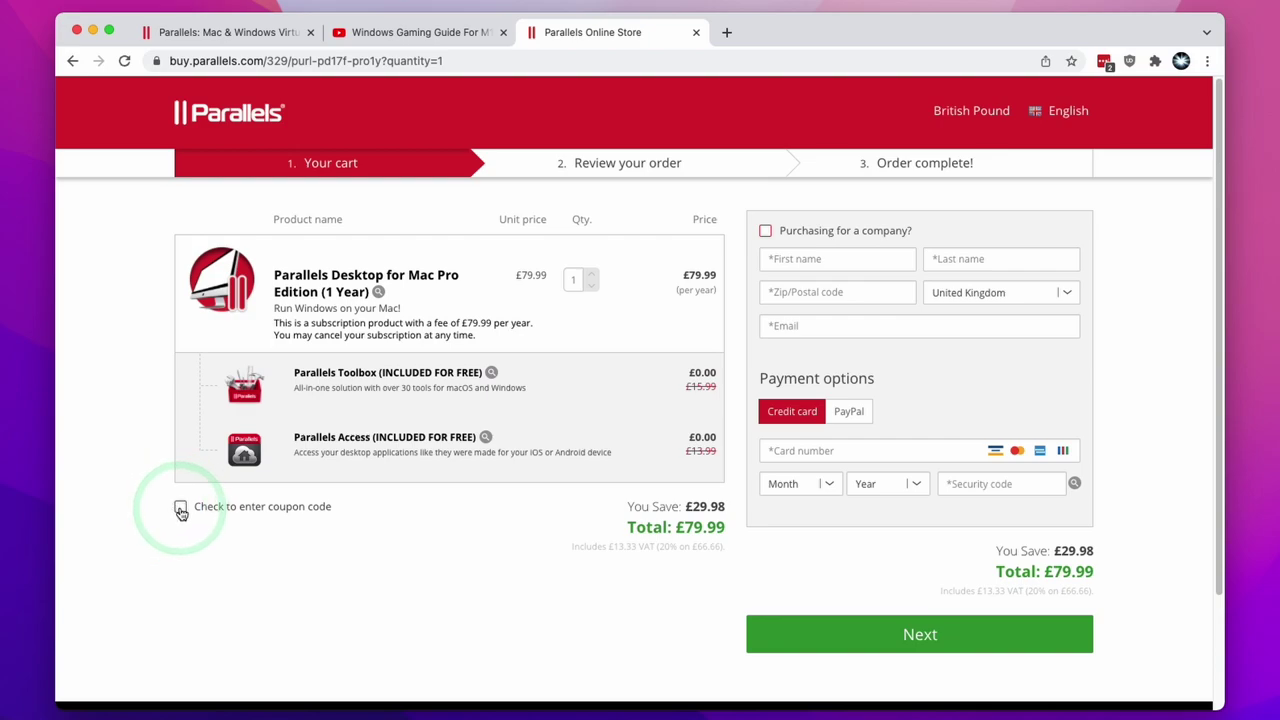
{"action": "left_click", "coordinate": [181, 510]}
{"action": "left_click", "coordinate": [229, 535]}
{"action": "type", "text": "APPLEWIKI10"}
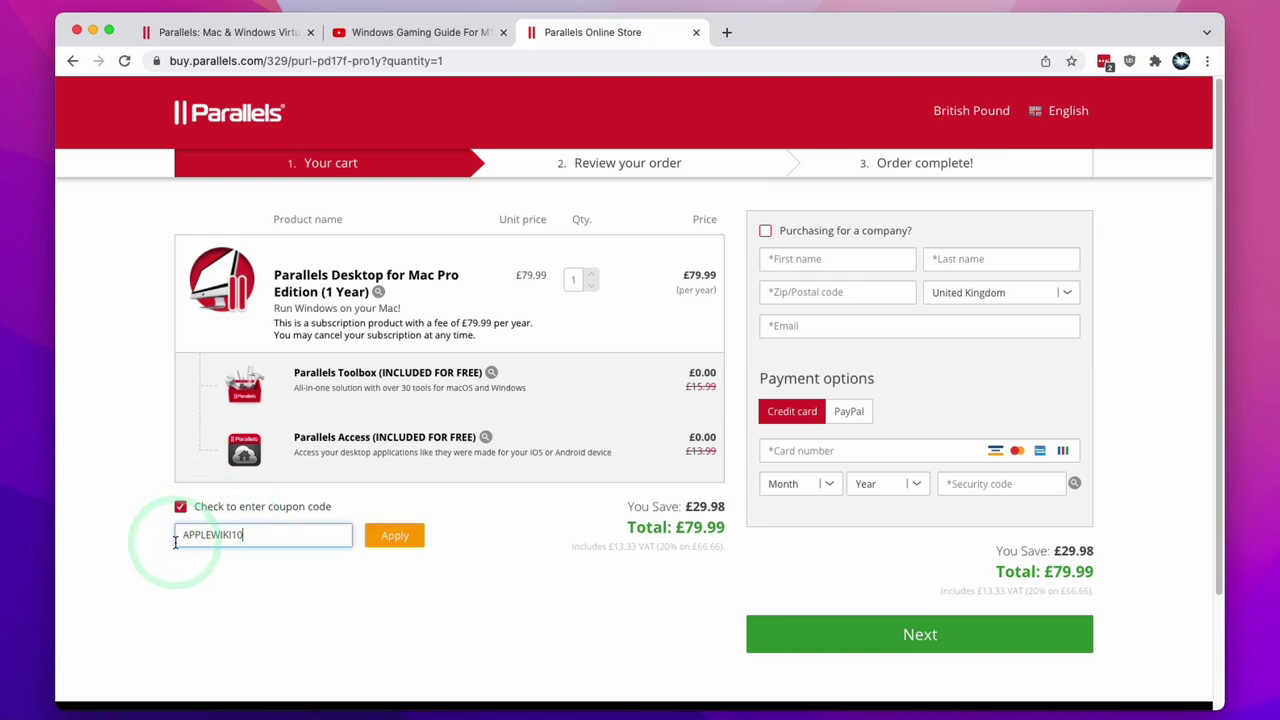
{"action": "left_click", "coordinate": [399, 540]}
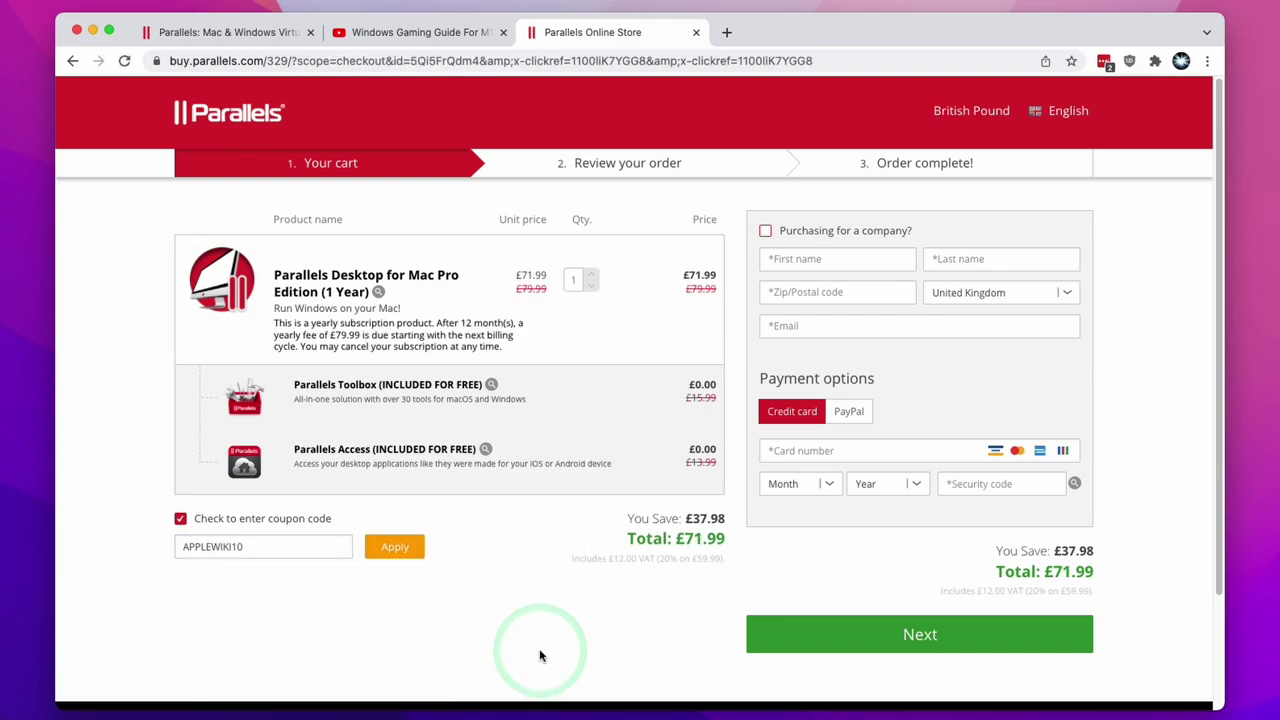
{"action": "key", "text": "super+w"}
Download the Parallels Desktop free trial and dismiss the thank-you message
{"action": "left_click", "coordinate": [460, 470]}
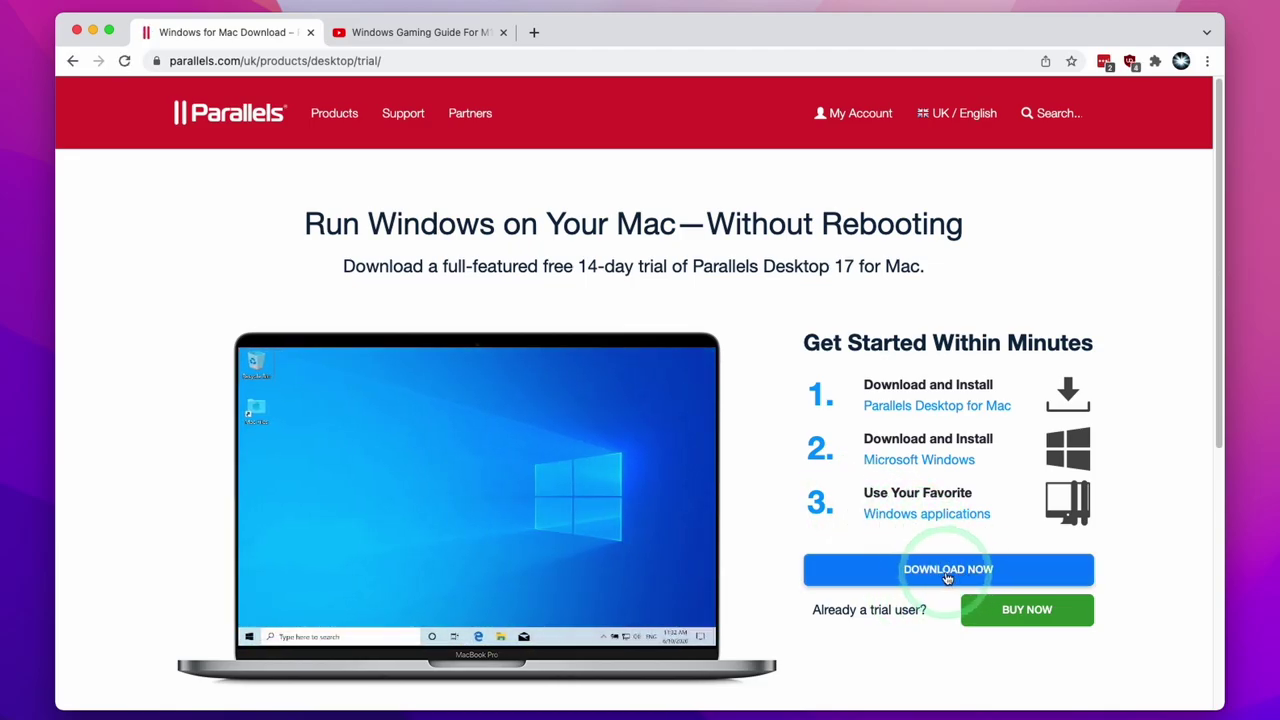
{"action": "left_click", "coordinate": [913, 572]}
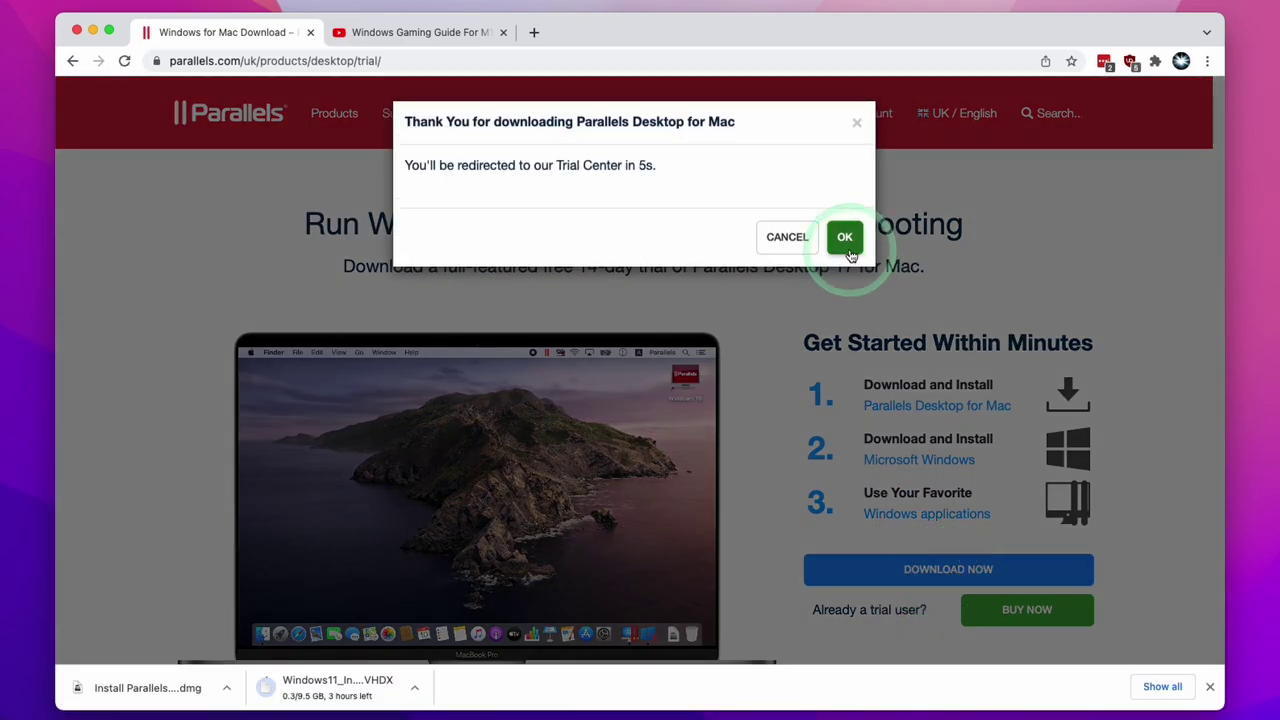
{"action": "left_click", "coordinate": [845, 237]}
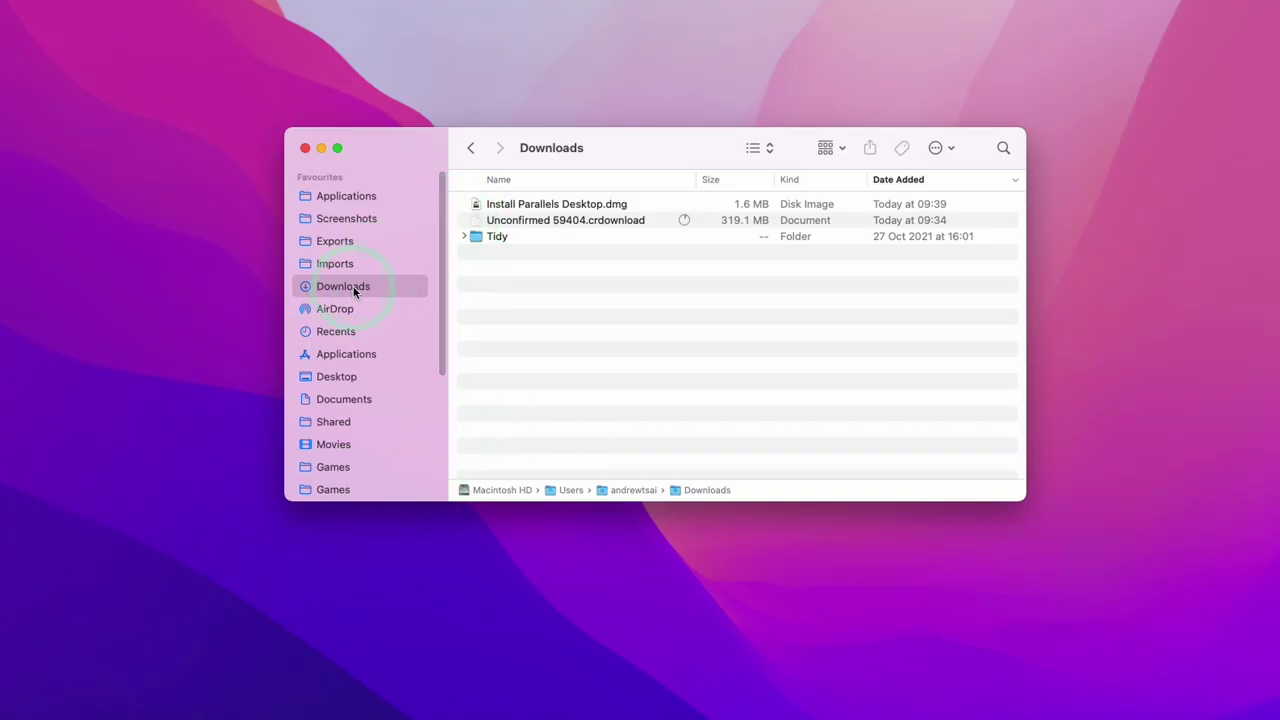
Mount Install Parallels Desktop.dmg from Downloads and launch its installer, confirming Open
{"action": "left_click", "coordinate": [545, 221]}
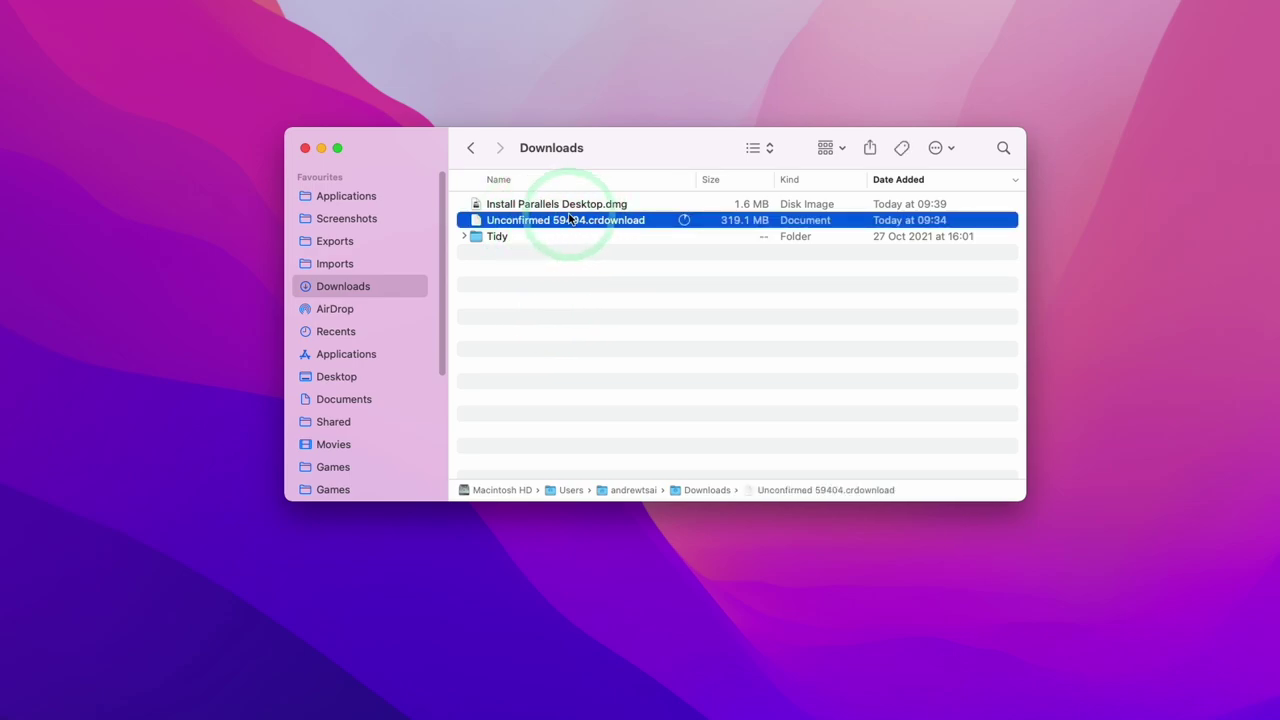
{"action": "left_click", "coordinate": [509, 206]}
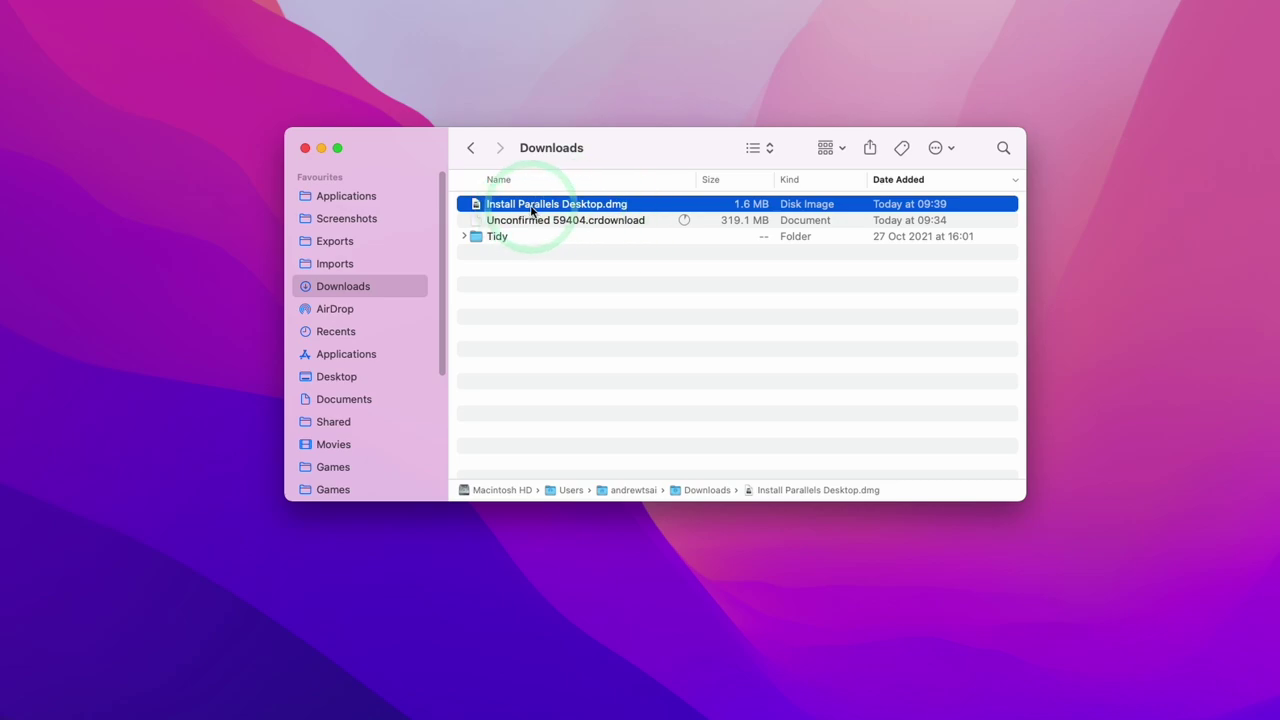
{"action": "double_click", "coordinate": [540, 206]}
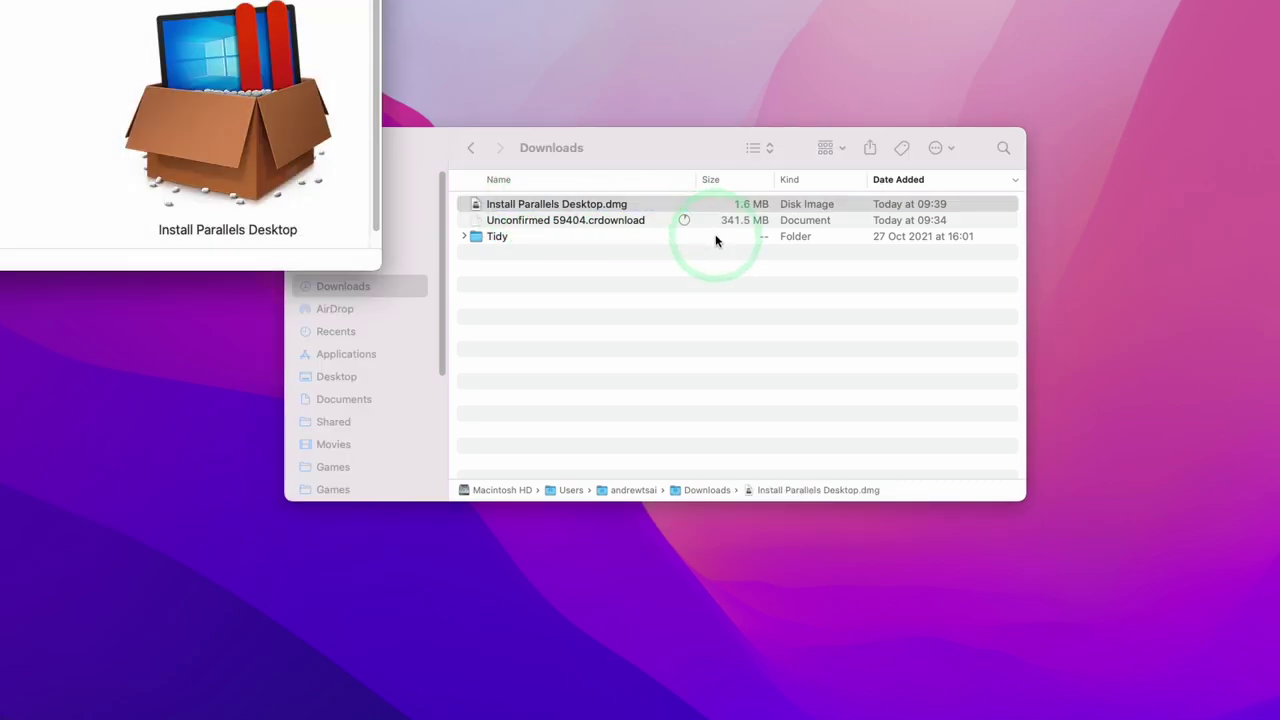
{"action": "left_click", "coordinate": [724, 364]}
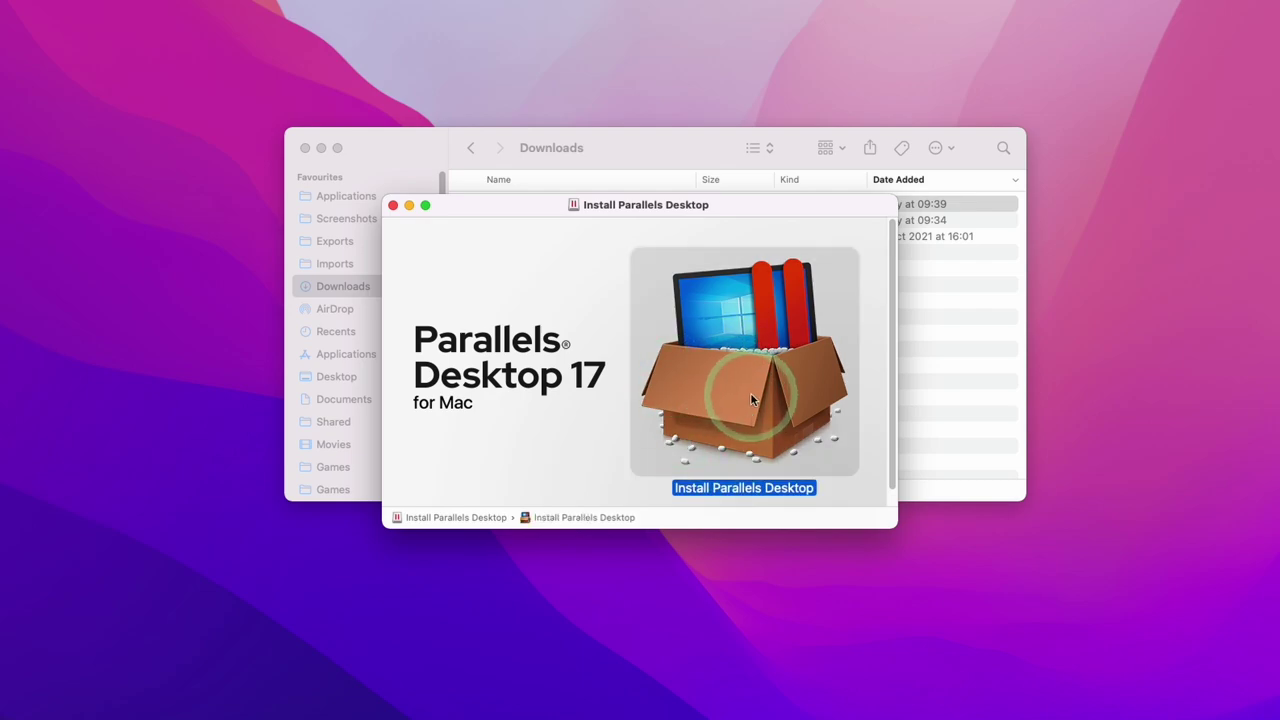
{"action": "double_click", "coordinate": [752, 398]}
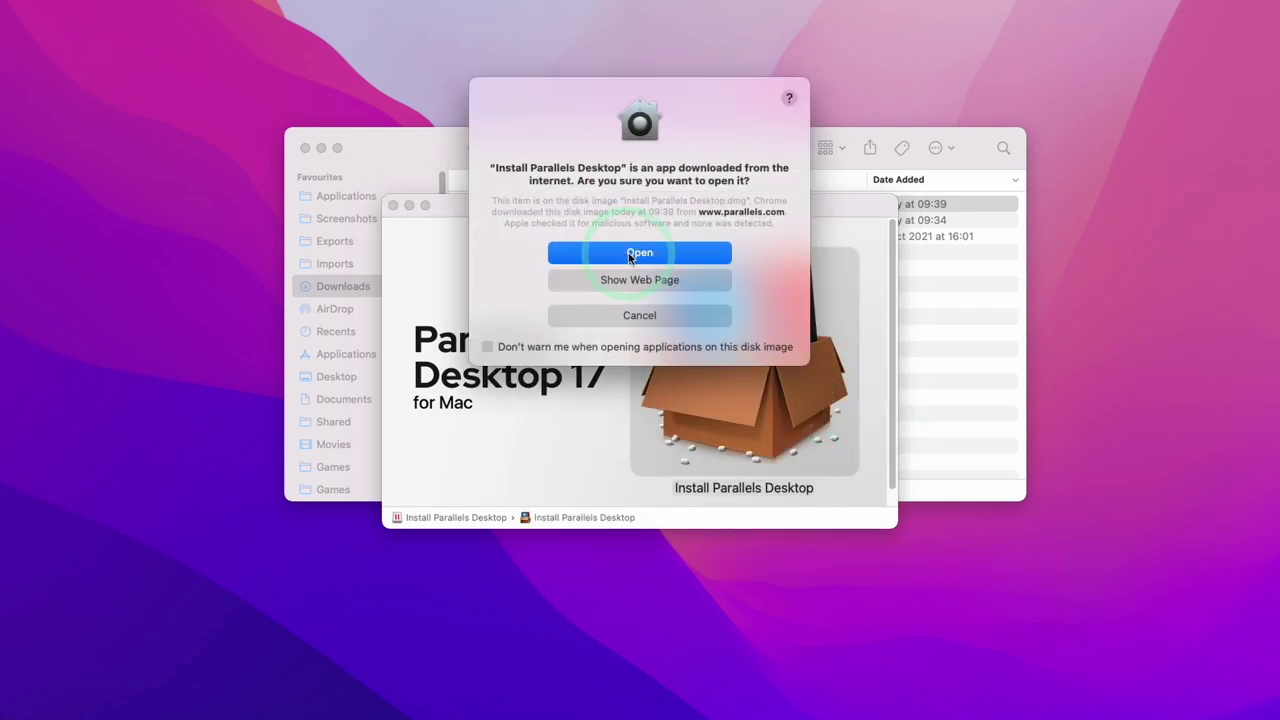
{"action": "left_click", "coordinate": [629, 255]}
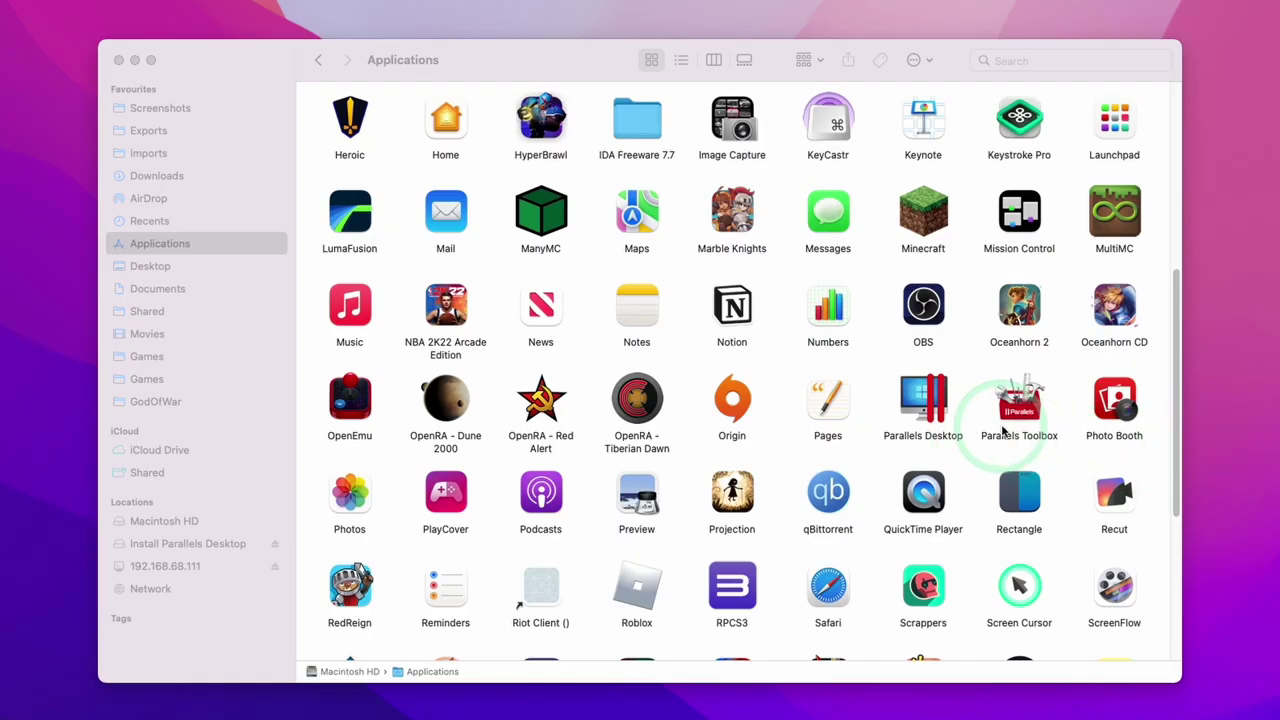
Launch Parallels Desktop from Applications and continue past the M1 chip notice
{"action": "left_click", "coordinate": [948, 416]}
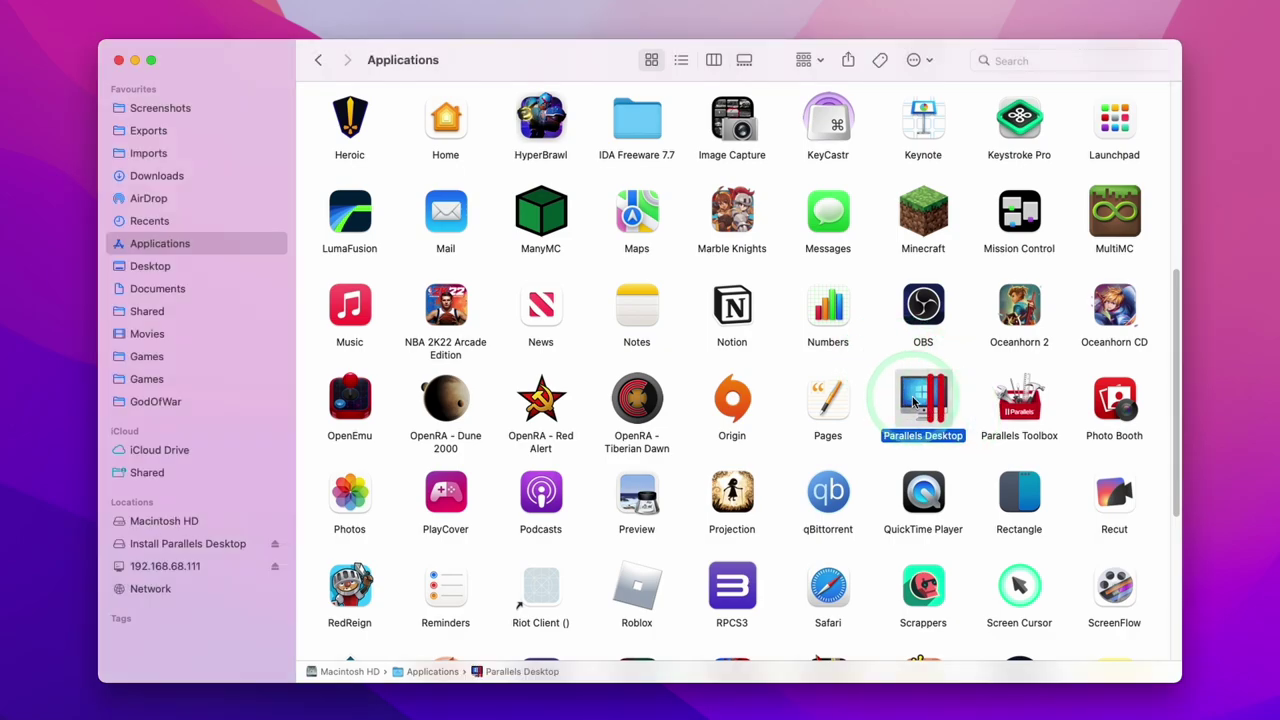
{"action": "double_click", "coordinate": [923, 400]}
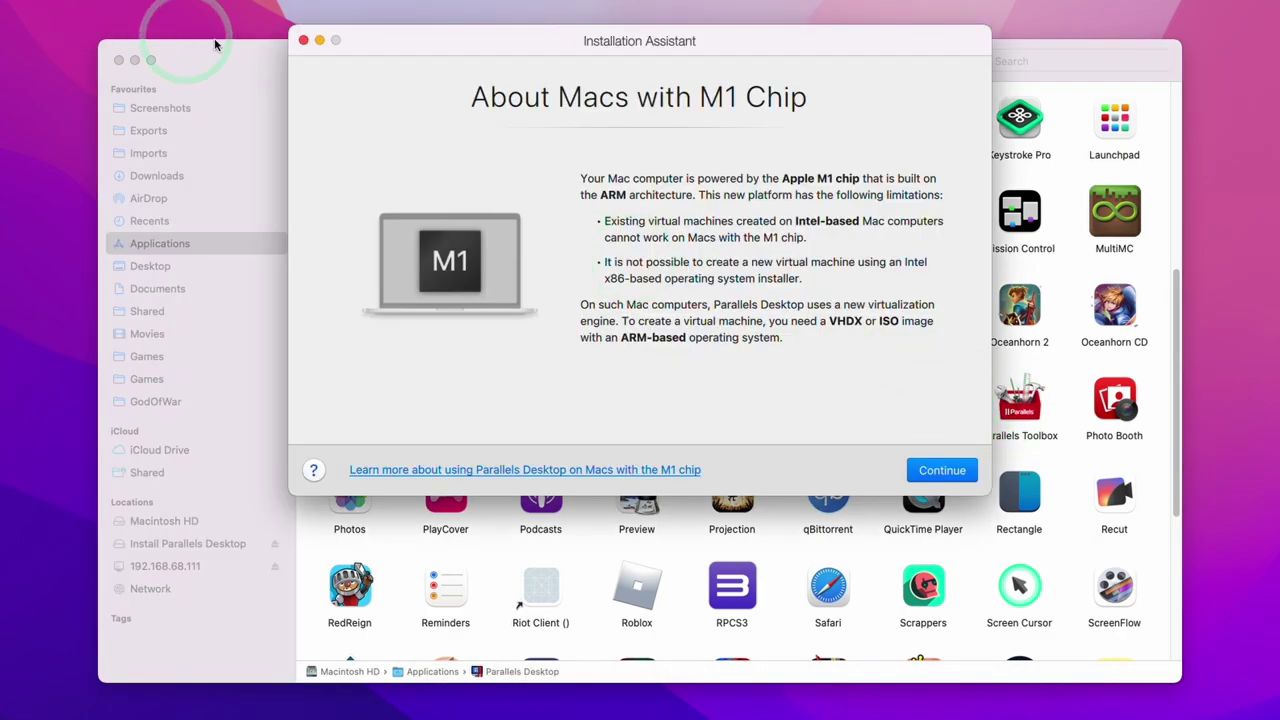
{"action": "left_click", "coordinate": [119, 60]}
{"action": "left_click", "coordinate": [929, 474]}
Choose installing from an image file, manually selecting the Windows 11 Insider Preview VHDX
{"action": "left_click", "coordinate": [738, 260]}
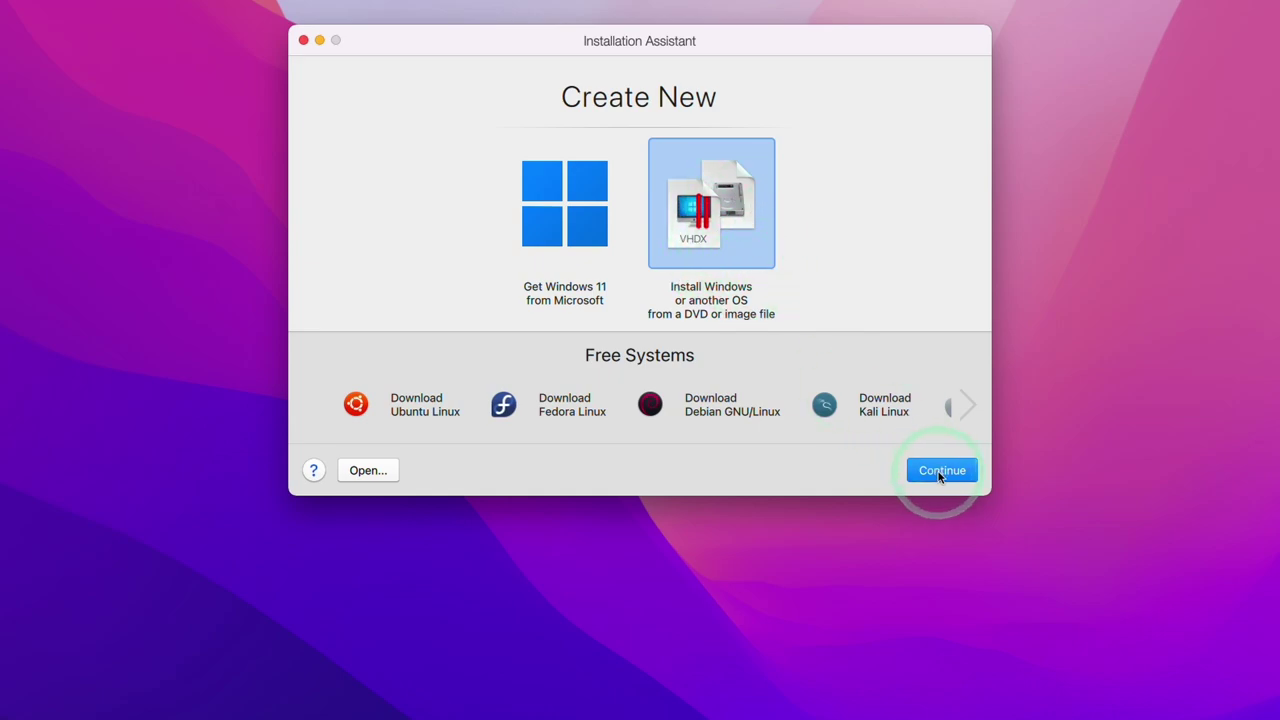
{"action": "left_click", "coordinate": [500, 305]}
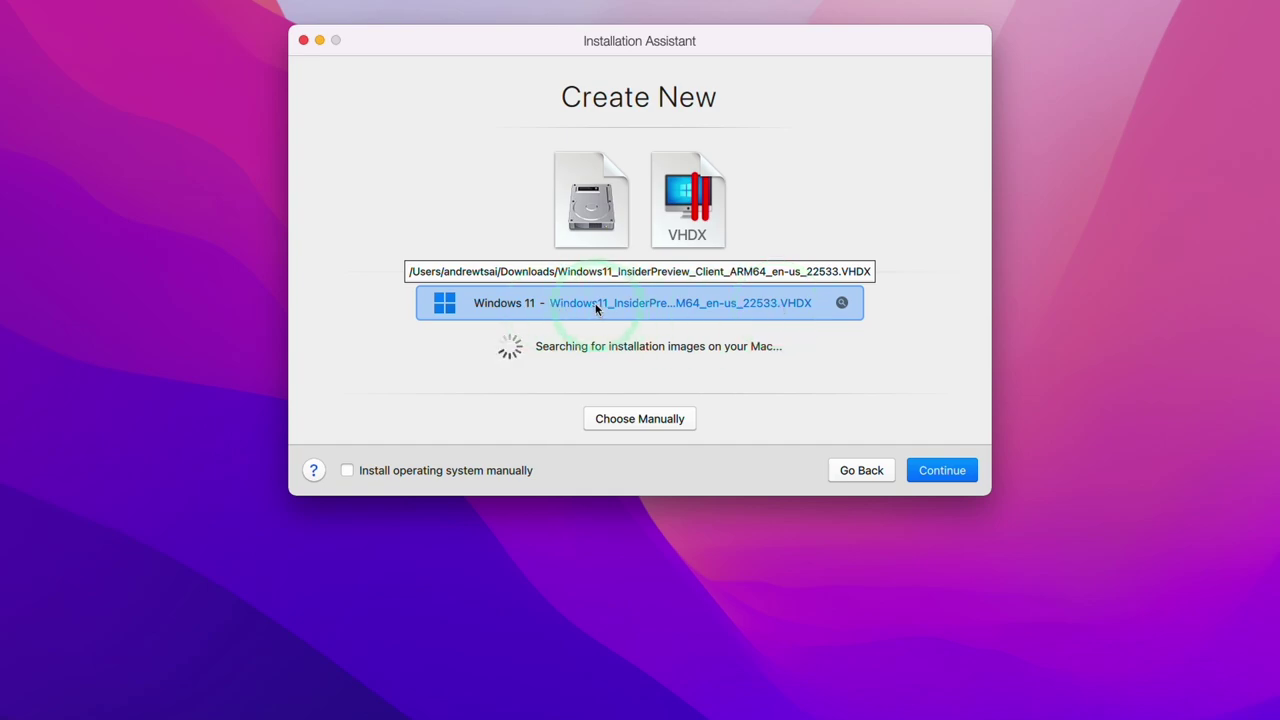
{"action": "left_click", "coordinate": [630, 420]}
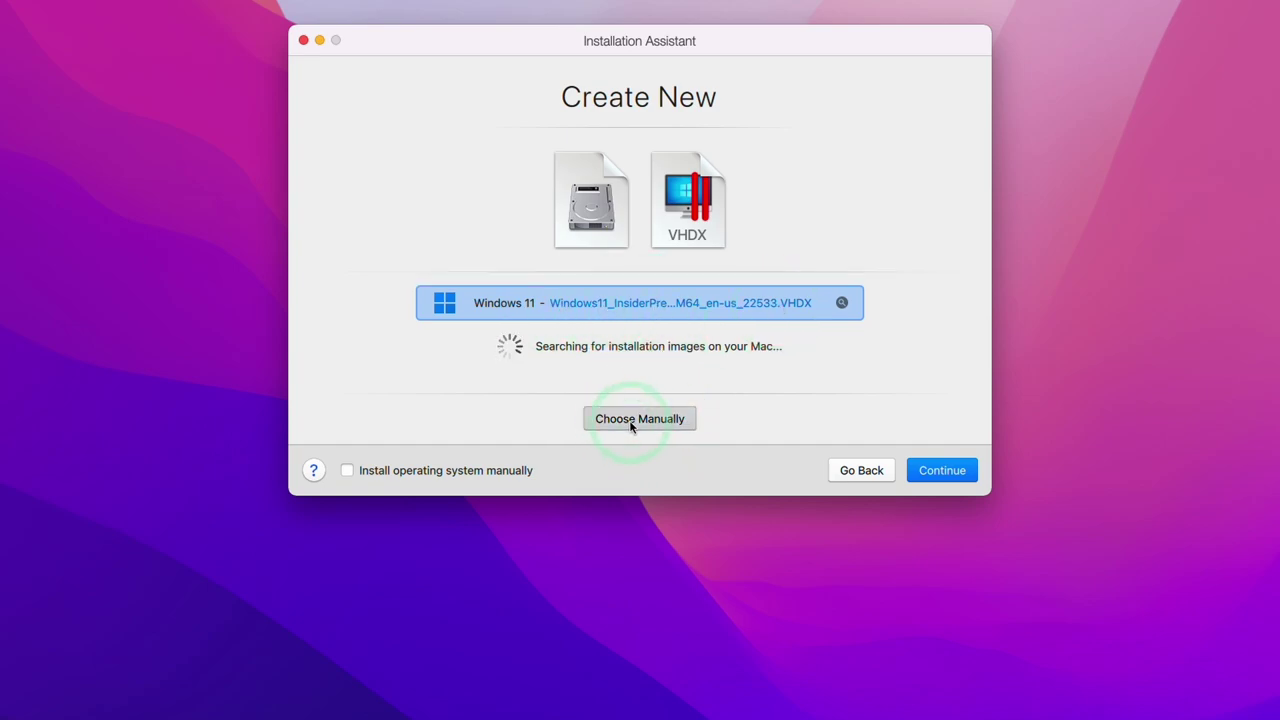
{"action": "left_click", "coordinate": [776, 334]}
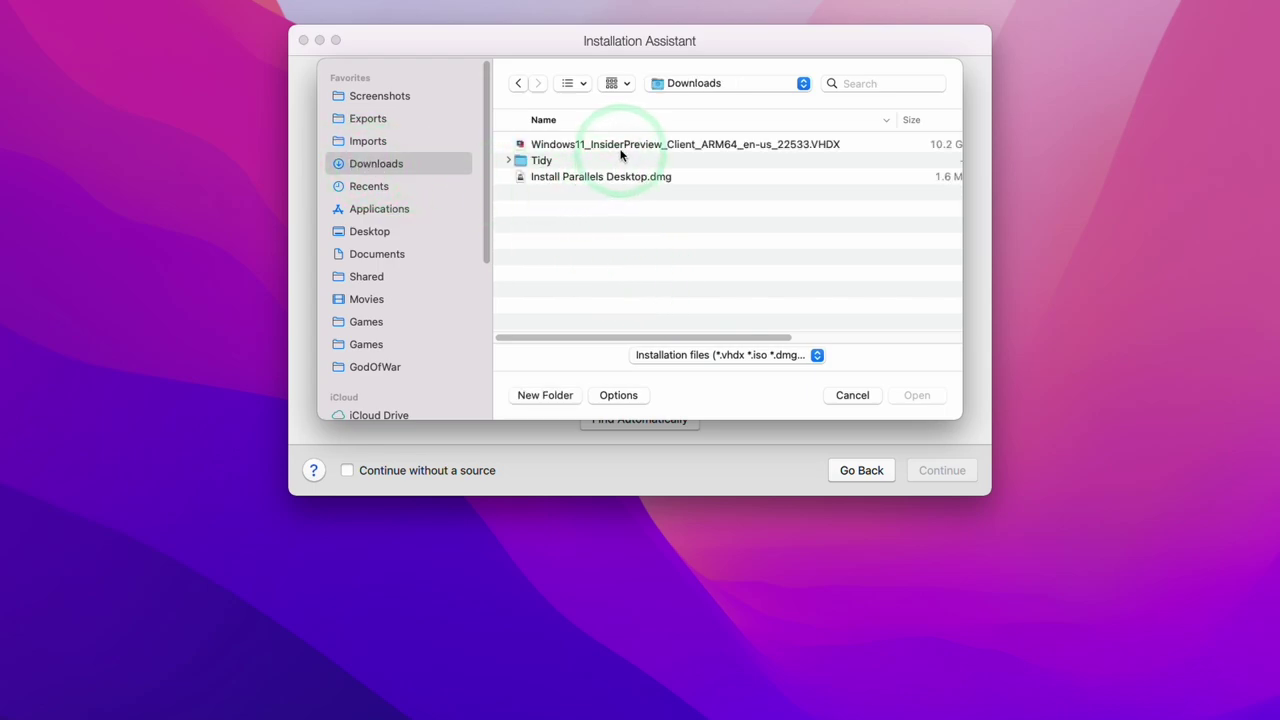
{"action": "left_click", "coordinate": [590, 146]}
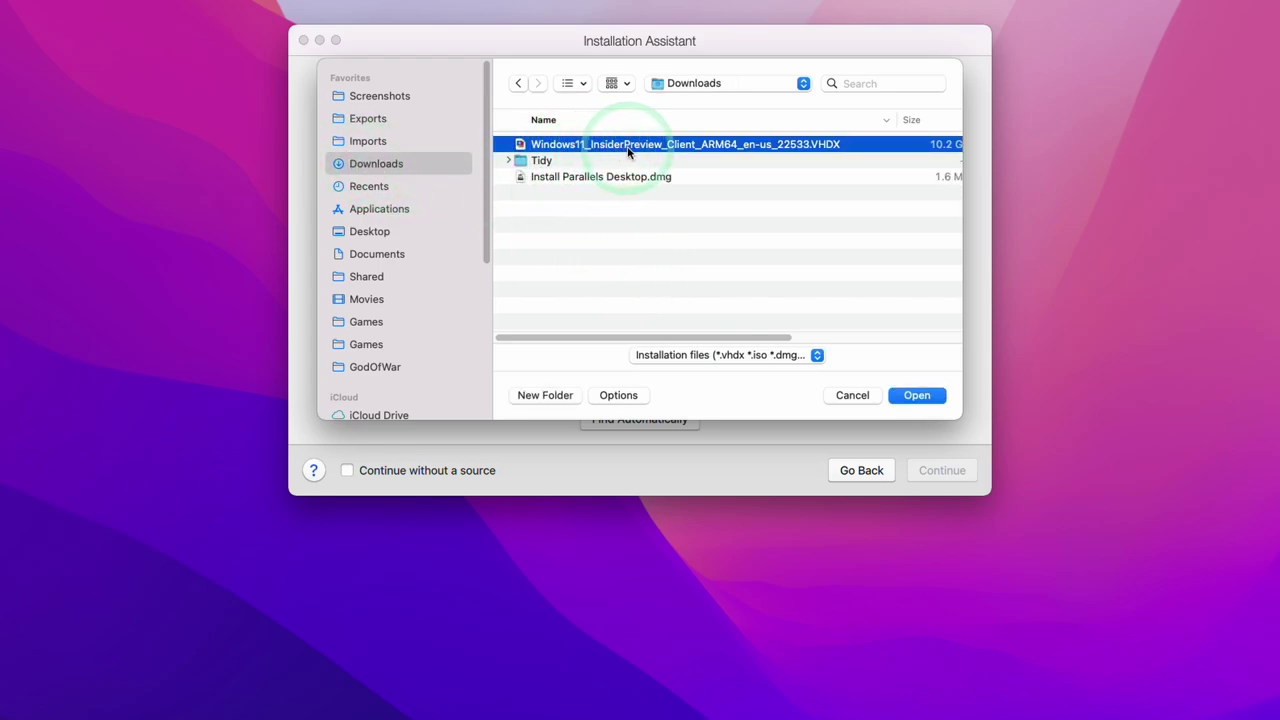
{"action": "left_click", "coordinate": [690, 150]}
{"action": "left_click", "coordinate": [912, 397]}
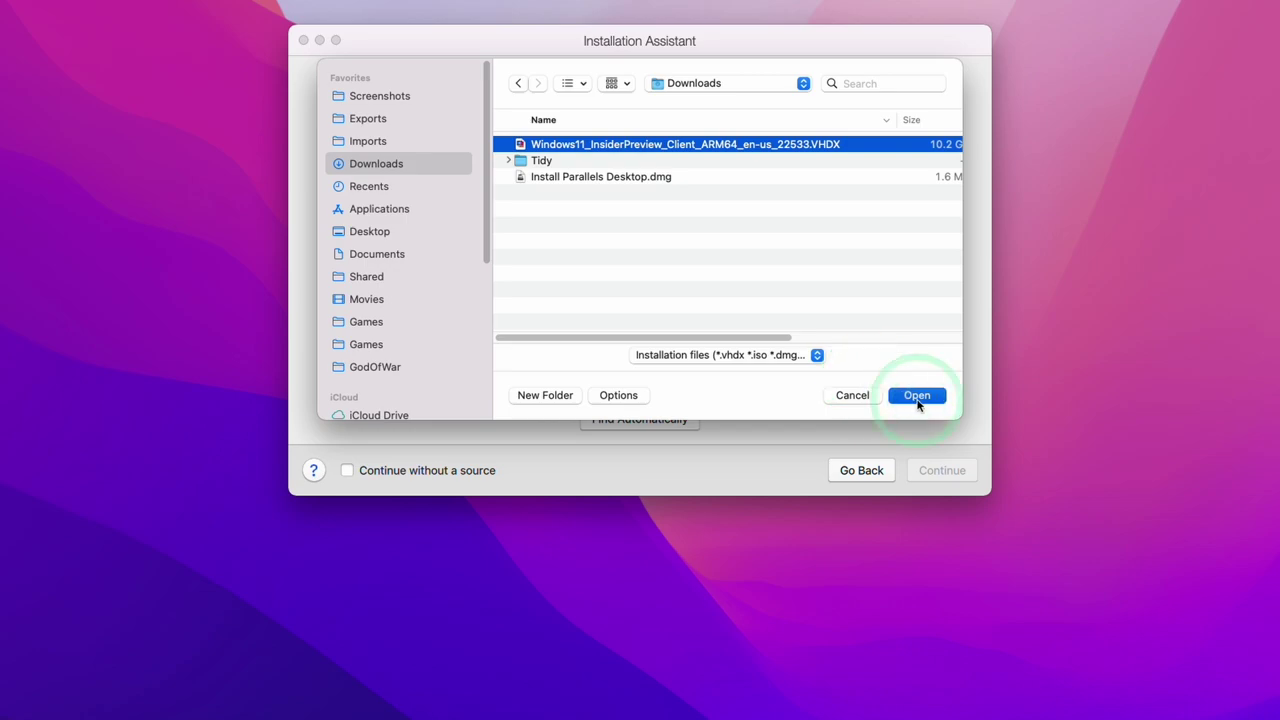
{"action": "left_click", "coordinate": [950, 478]}
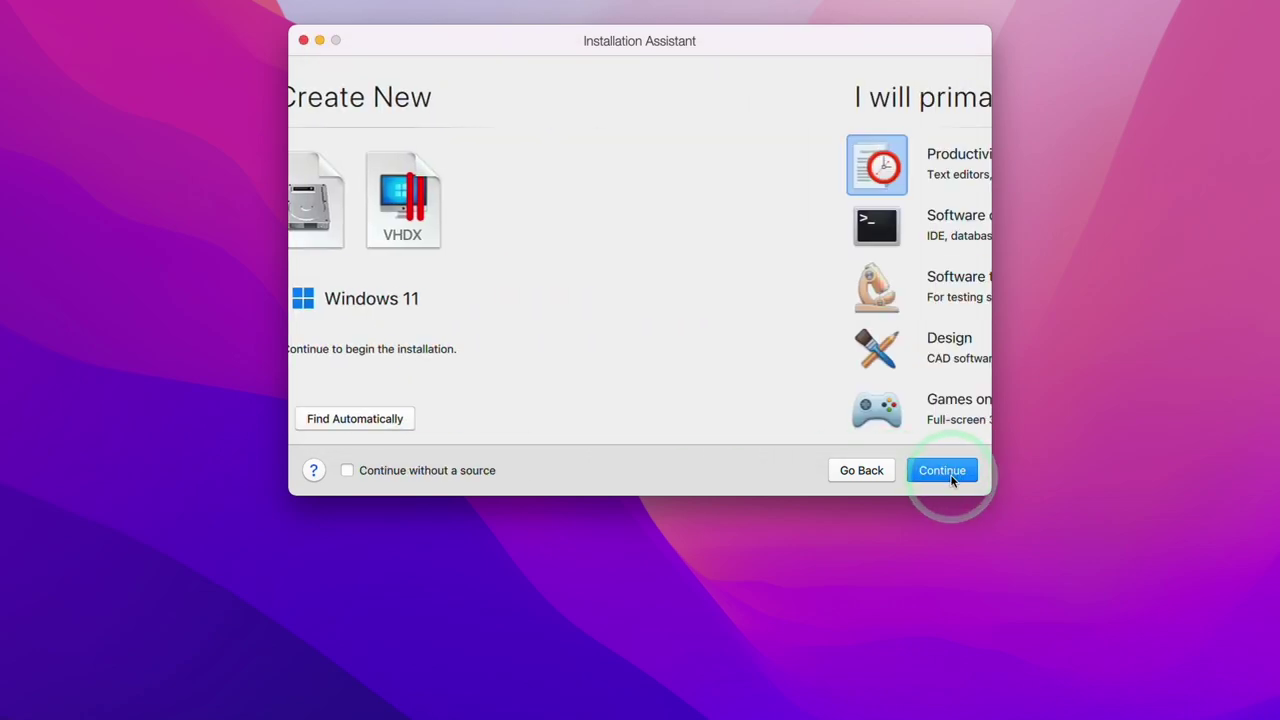
Set the VM for Games only, name it Windows 11, and create it
{"action": "left_click", "coordinate": [456, 413]}
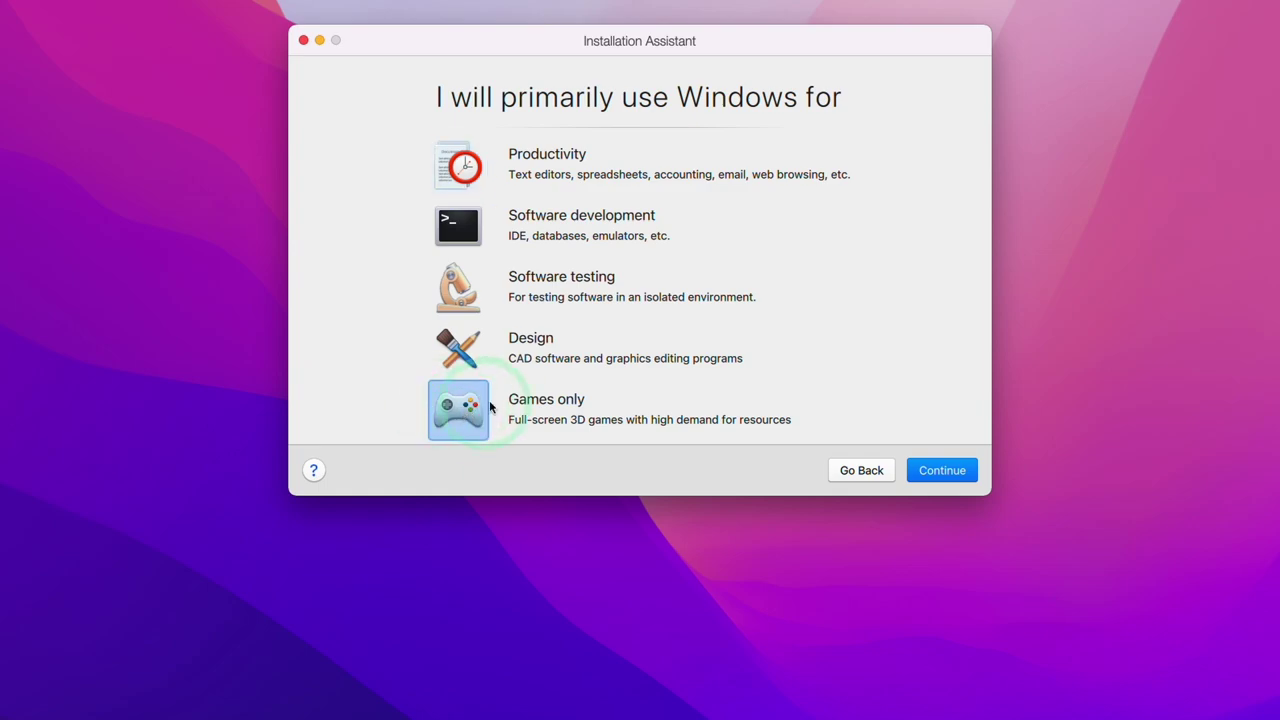
{"action": "left_click", "coordinate": [913, 470]}
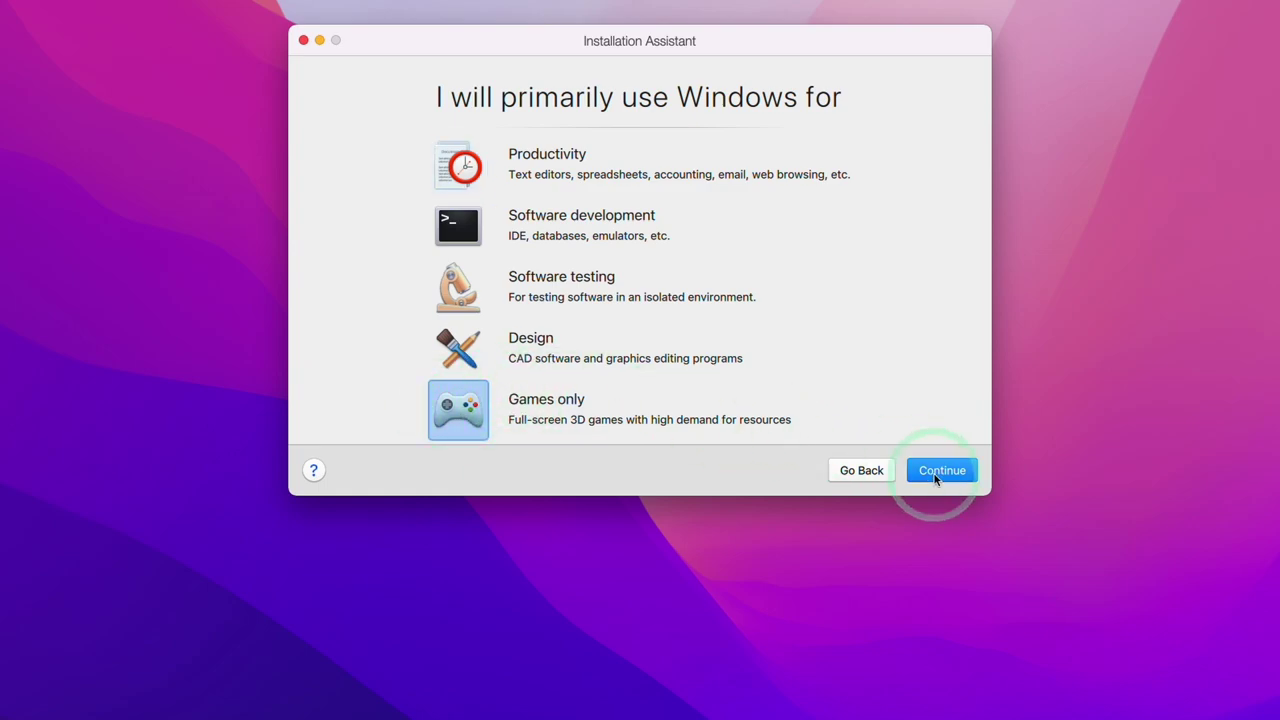
{"action": "left_click", "coordinate": [590, 214]}
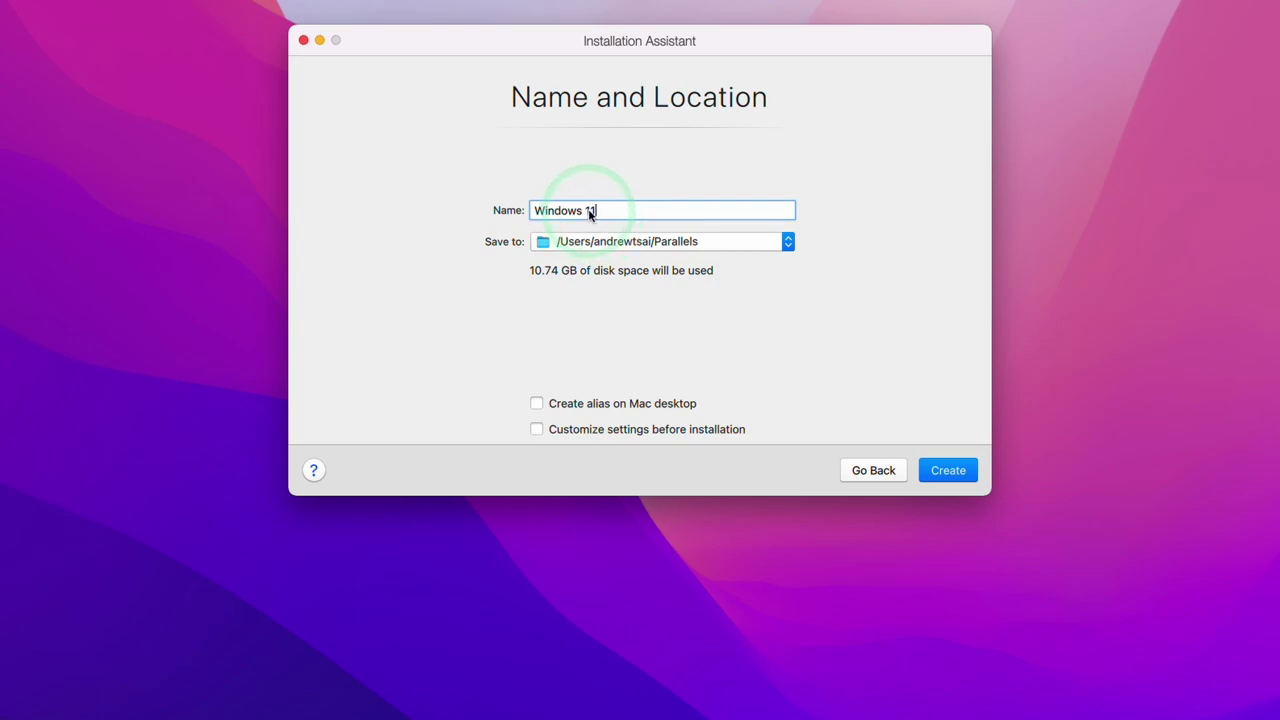
{"action": "left_click", "coordinate": [950, 474]}
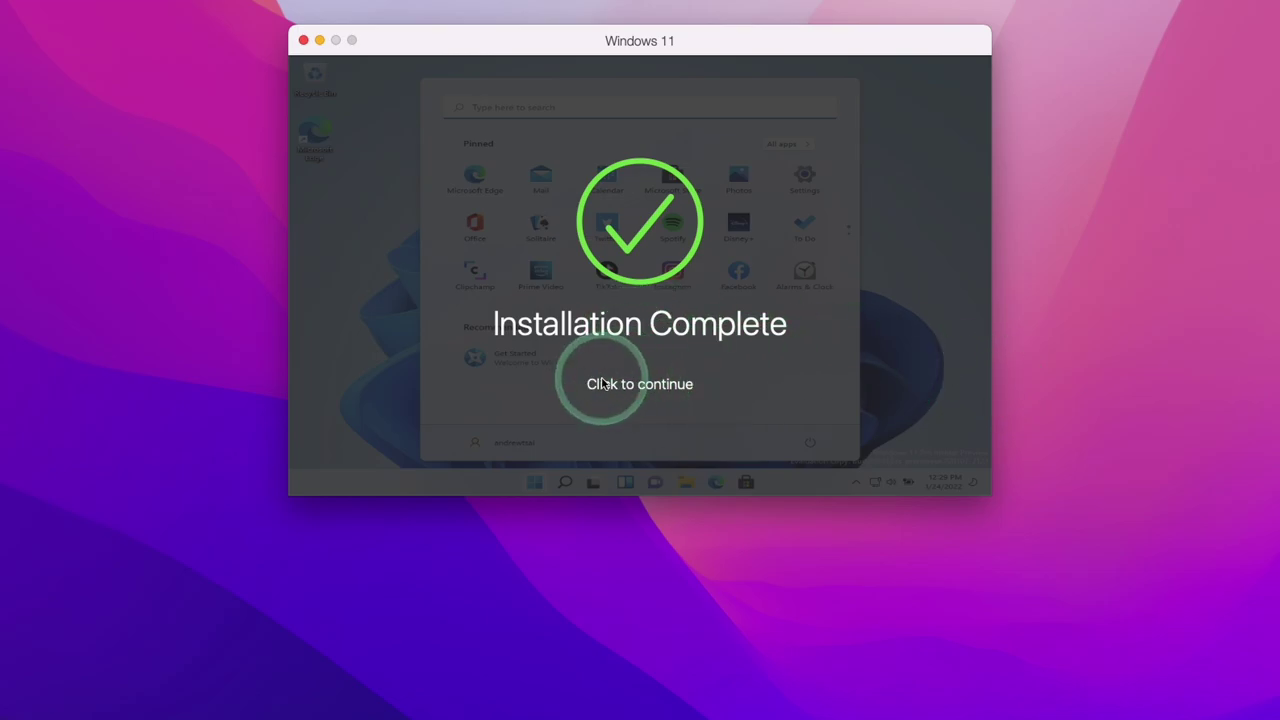
Dismiss Installation Complete and close the Windows Update settings and Edge welcome page
{"action": "left_click", "coordinate": [604, 385]}
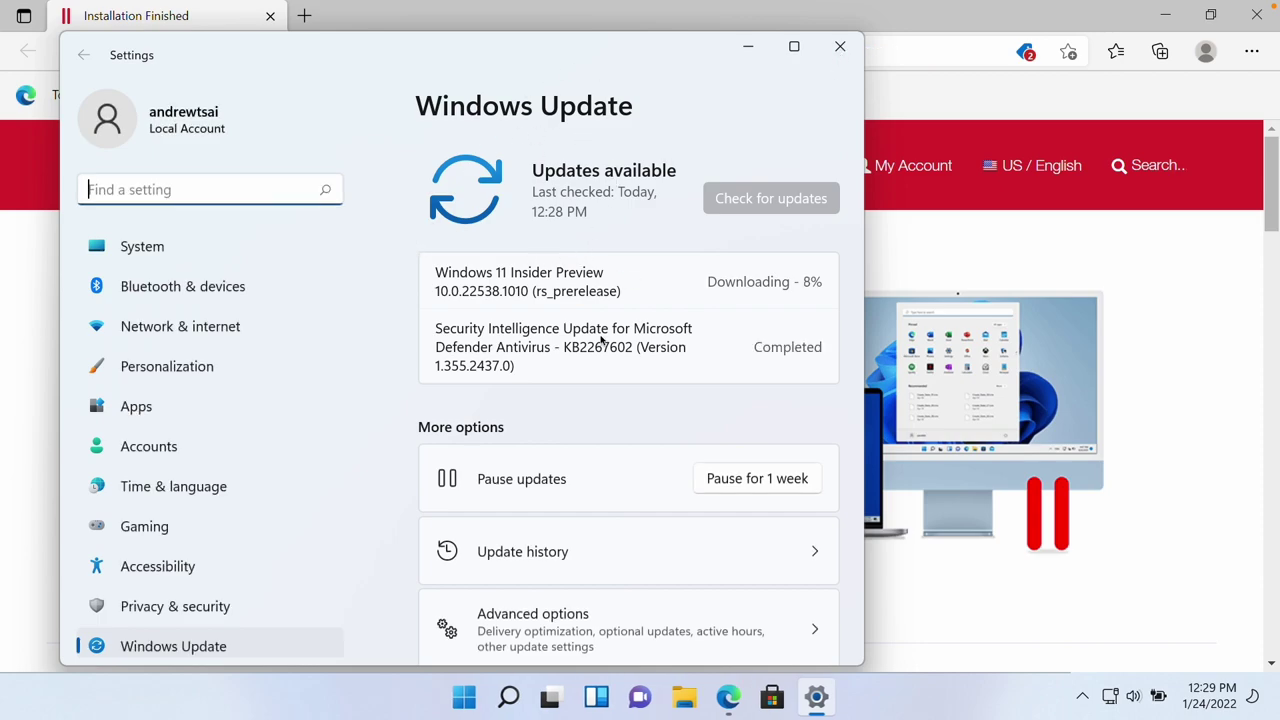
{"action": "left_click", "coordinate": [840, 46]}
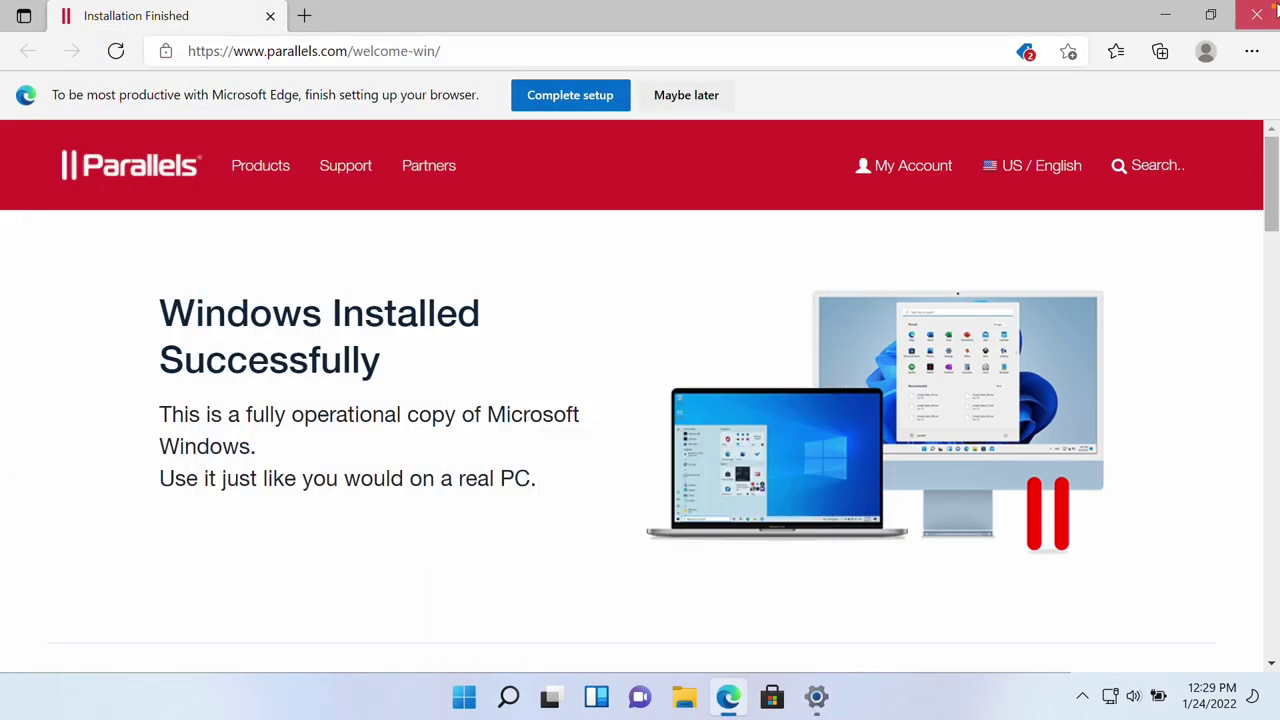
{"action": "left_click", "coordinate": [1257, 14]}
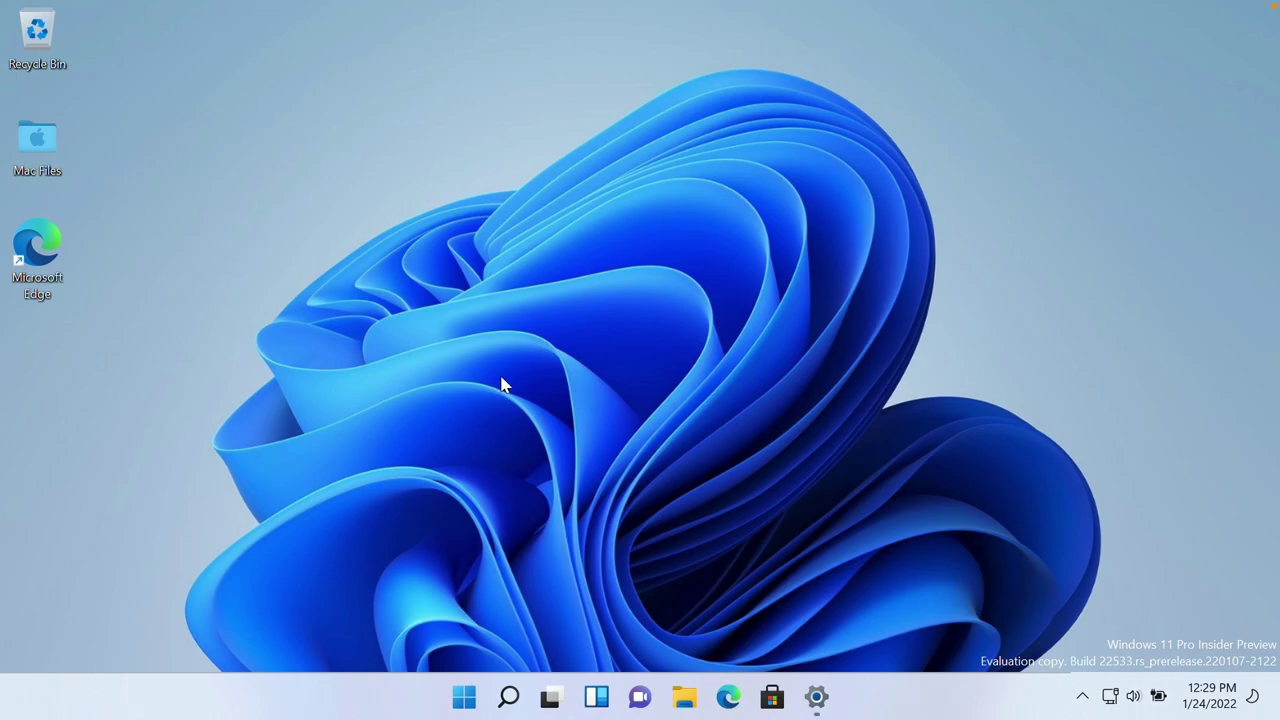
{"action": "left_click", "coordinate": [816, 697]}
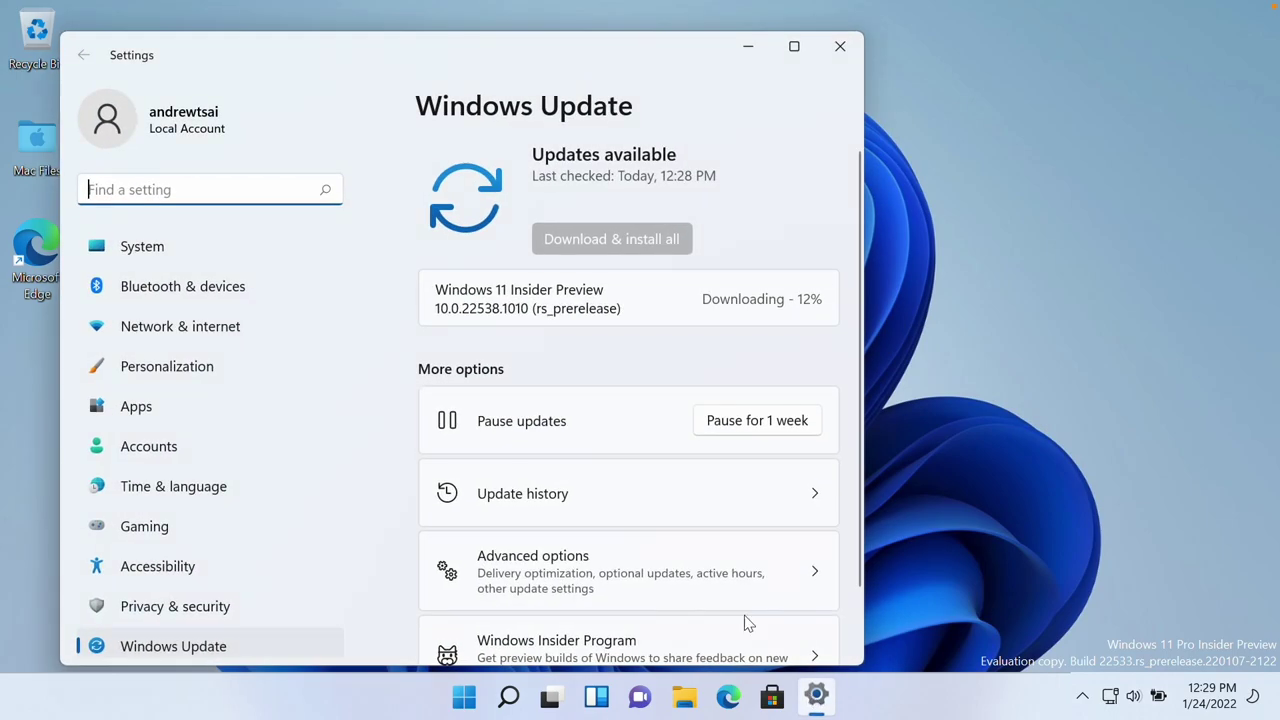
{"action": "left_click", "coordinate": [840, 46]}
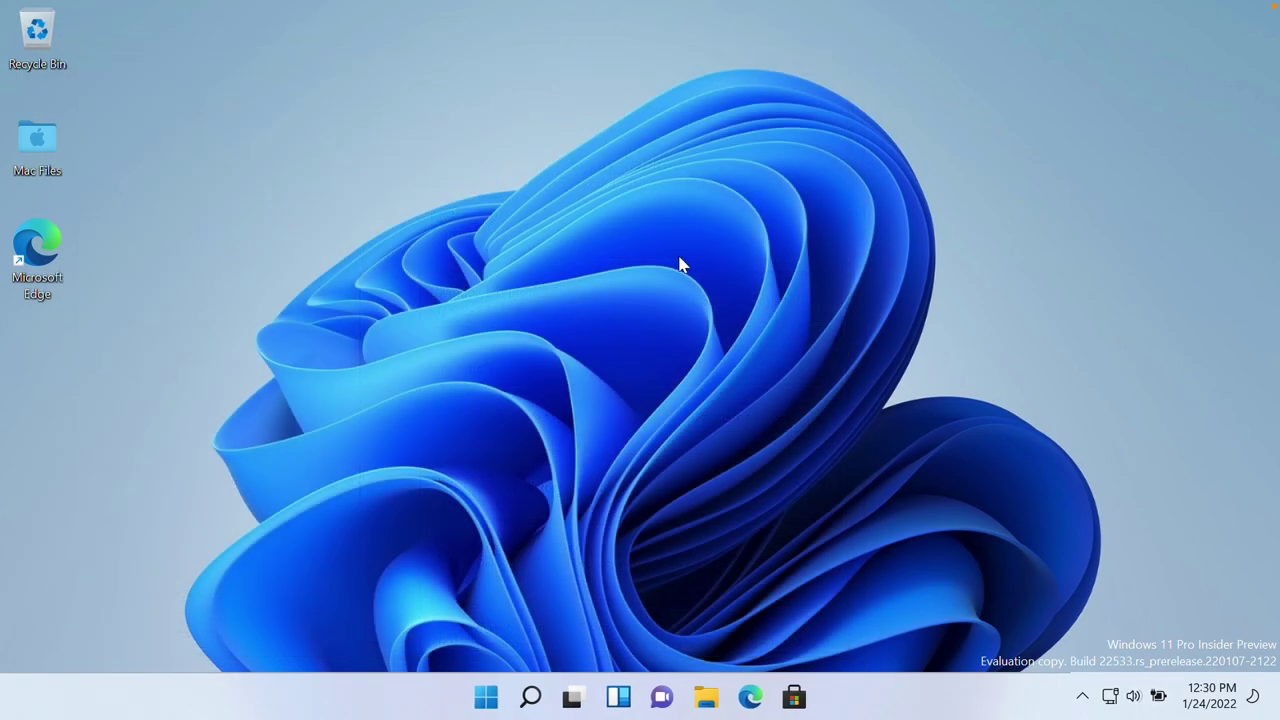
Change display scaling from 150% to 100% in Display settings, then close Settings
{"action": "right_click", "coordinate": [670, 307]}
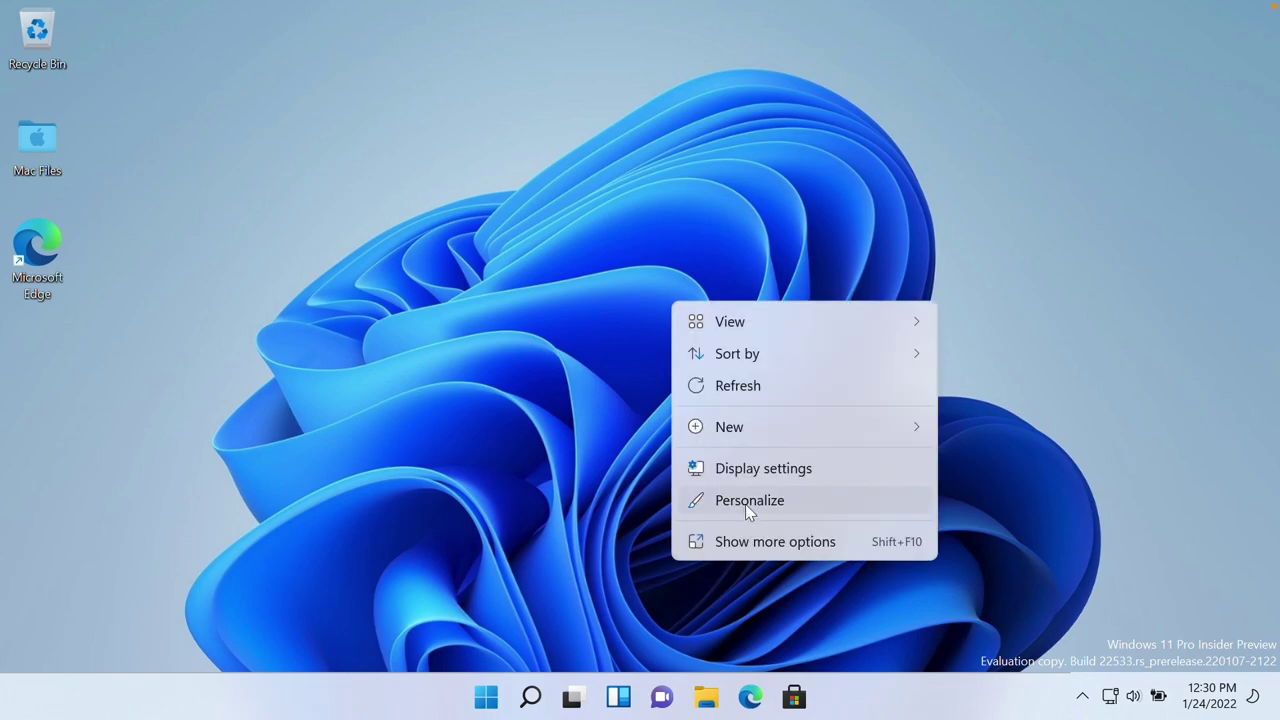
{"action": "left_click", "coordinate": [755, 466]}
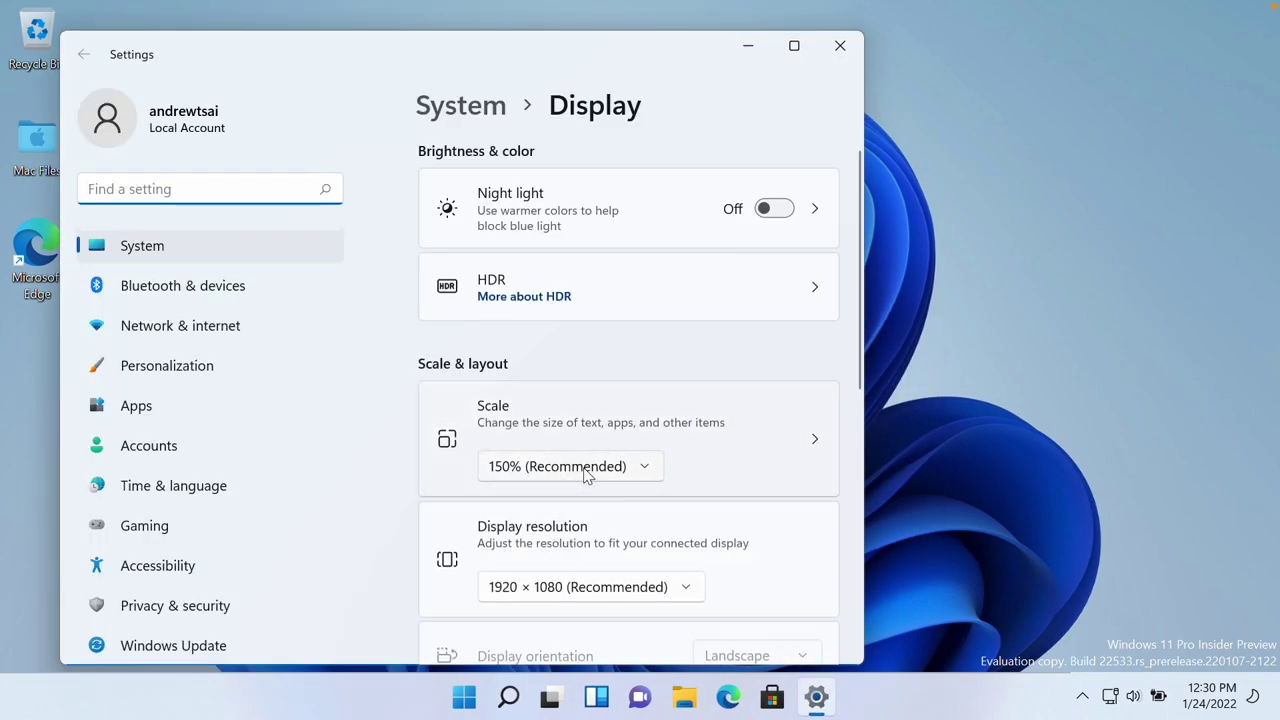
{"action": "left_click", "coordinate": [553, 466]}
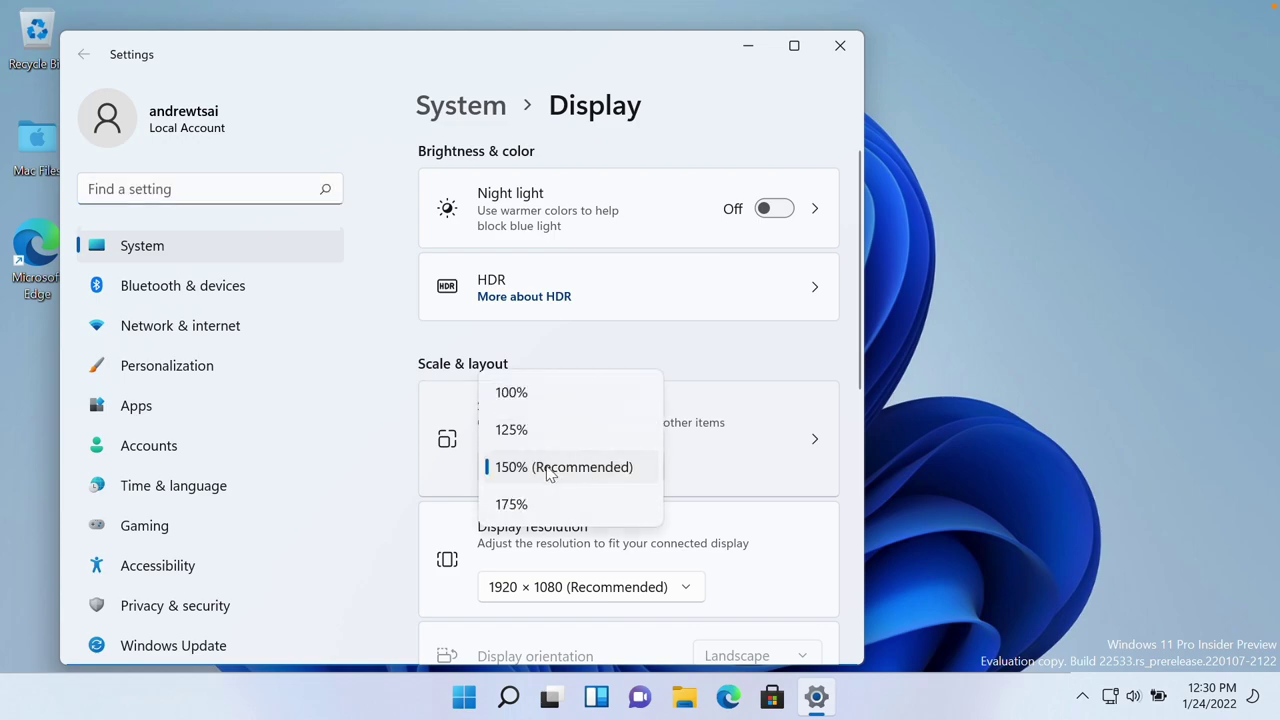
{"action": "left_click", "coordinate": [533, 400]}
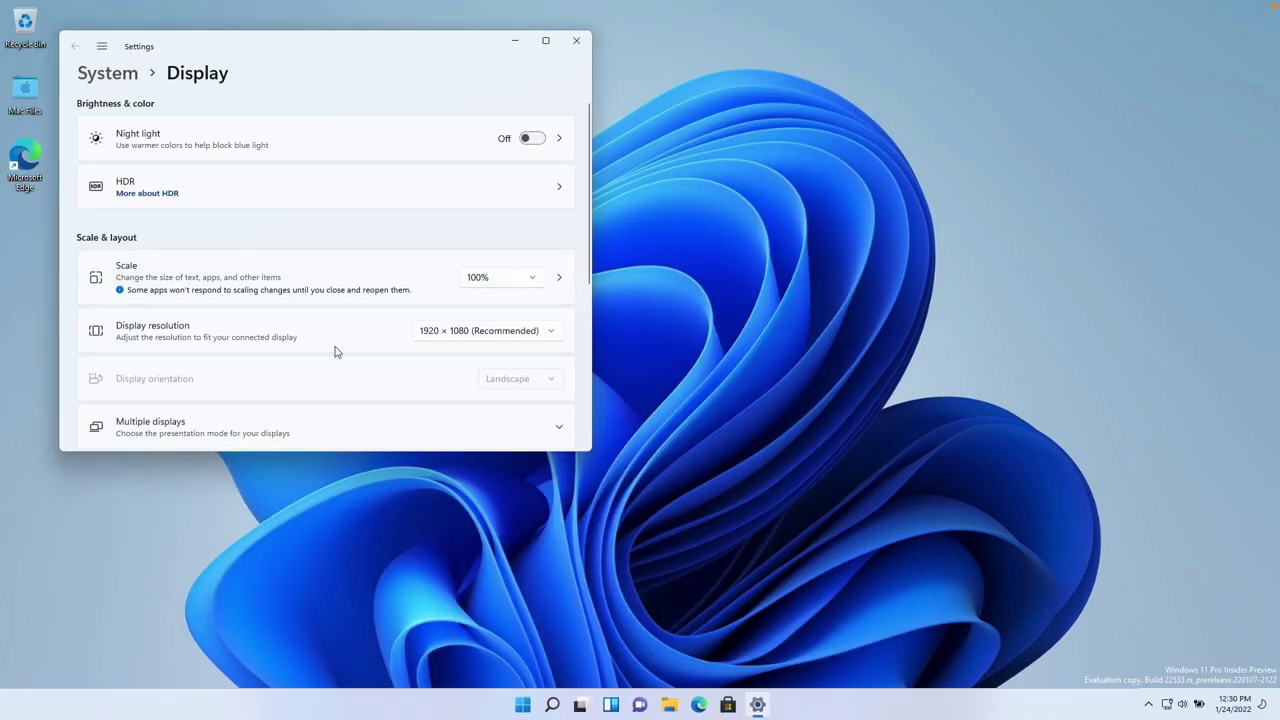
{"action": "left_click", "coordinate": [480, 277]}
{"action": "left_click", "coordinate": [494, 286]}
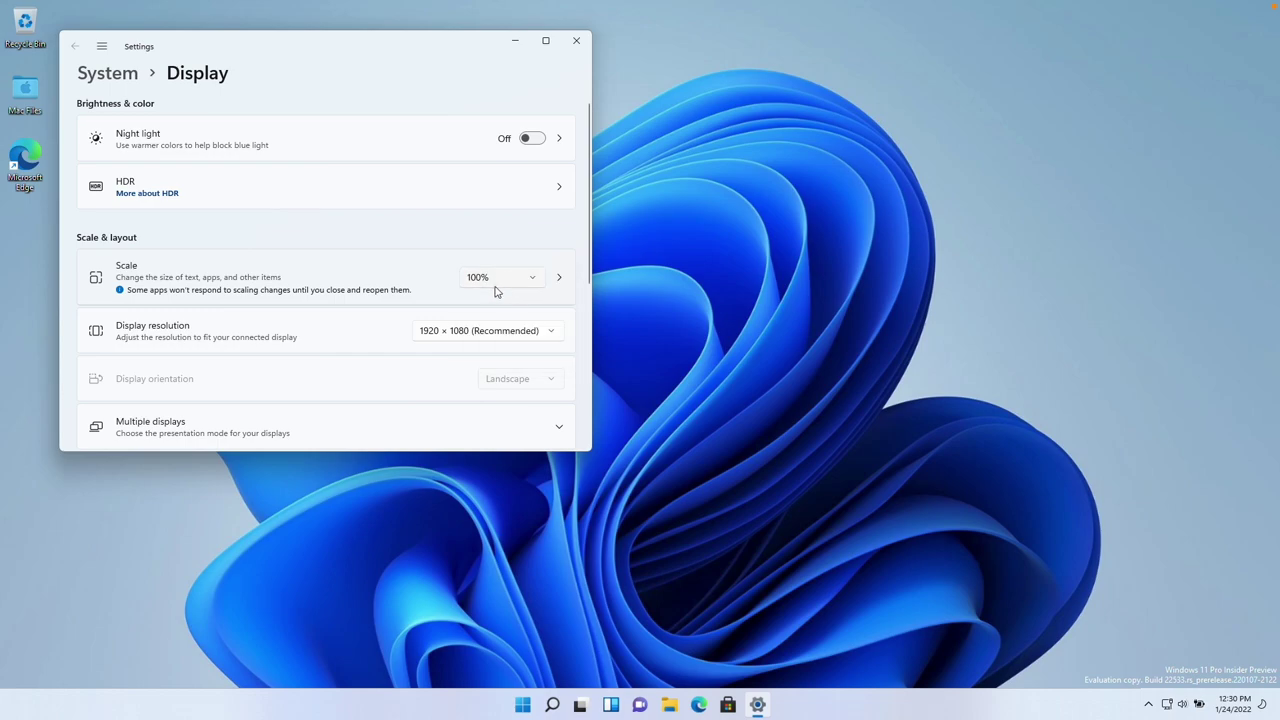
{"action": "left_click", "coordinate": [576, 40]}
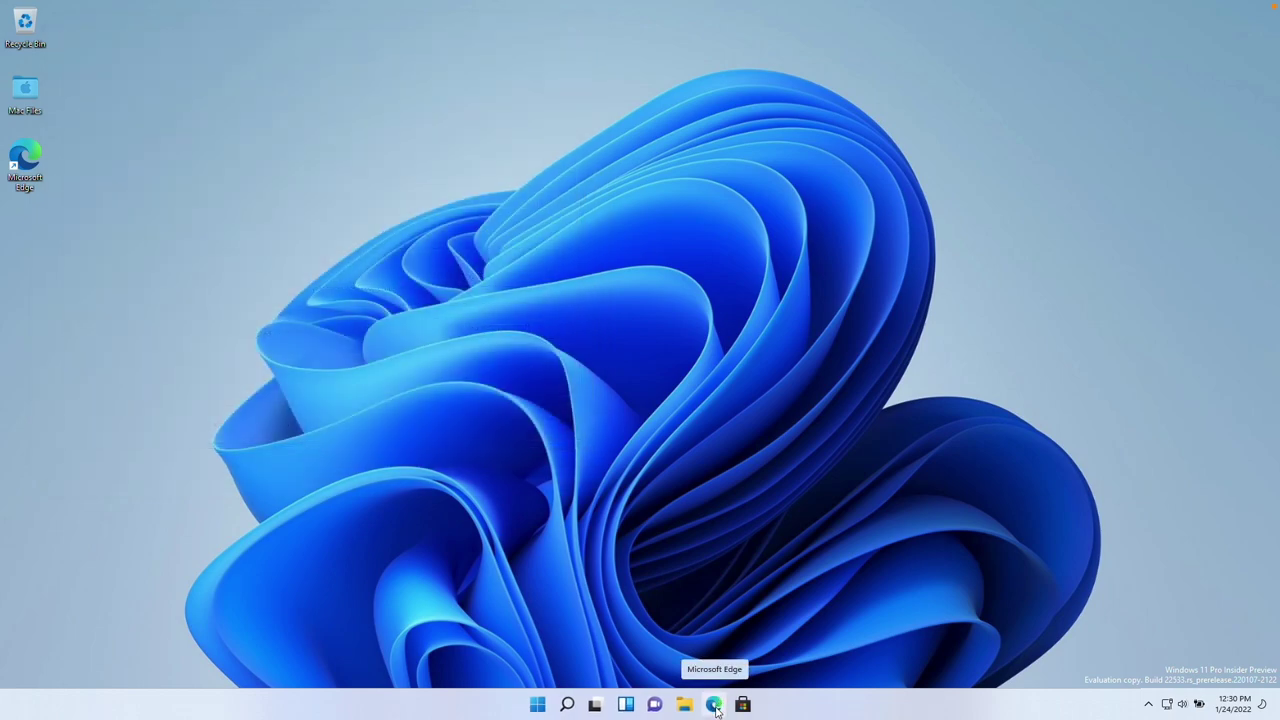
Download the Steam installer from steampowered.com in Edge and run SteamSetup.exe, allowing changes
{"action": "left_click", "coordinate": [714, 705]}
{"action": "type", "text": "steampowered.com"}
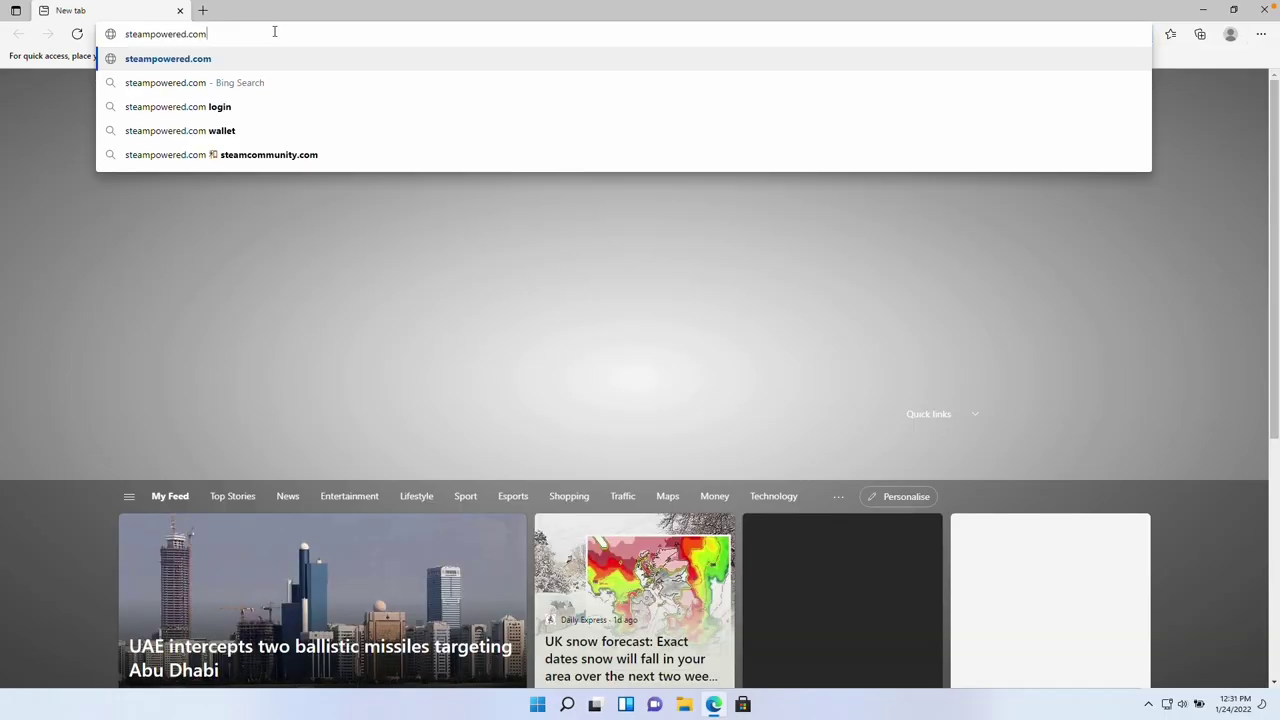
{"action": "key", "text": "Return"}
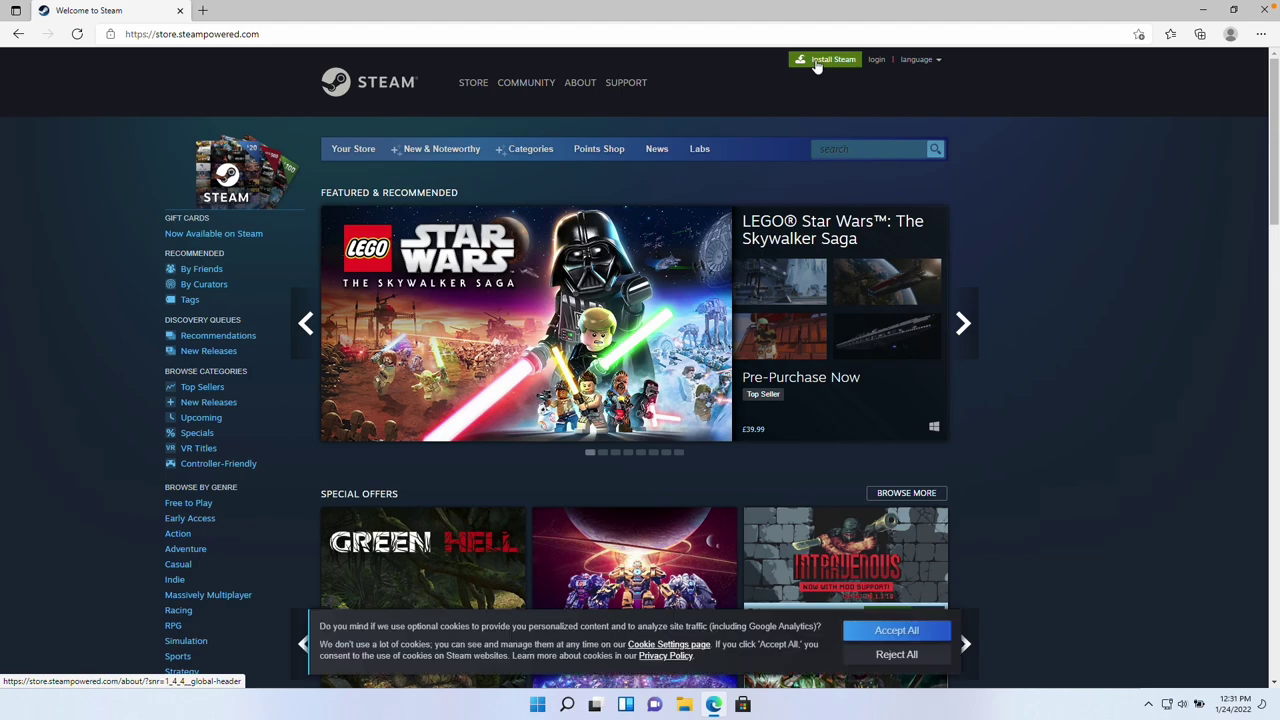
{"action": "left_click", "coordinate": [817, 62]}
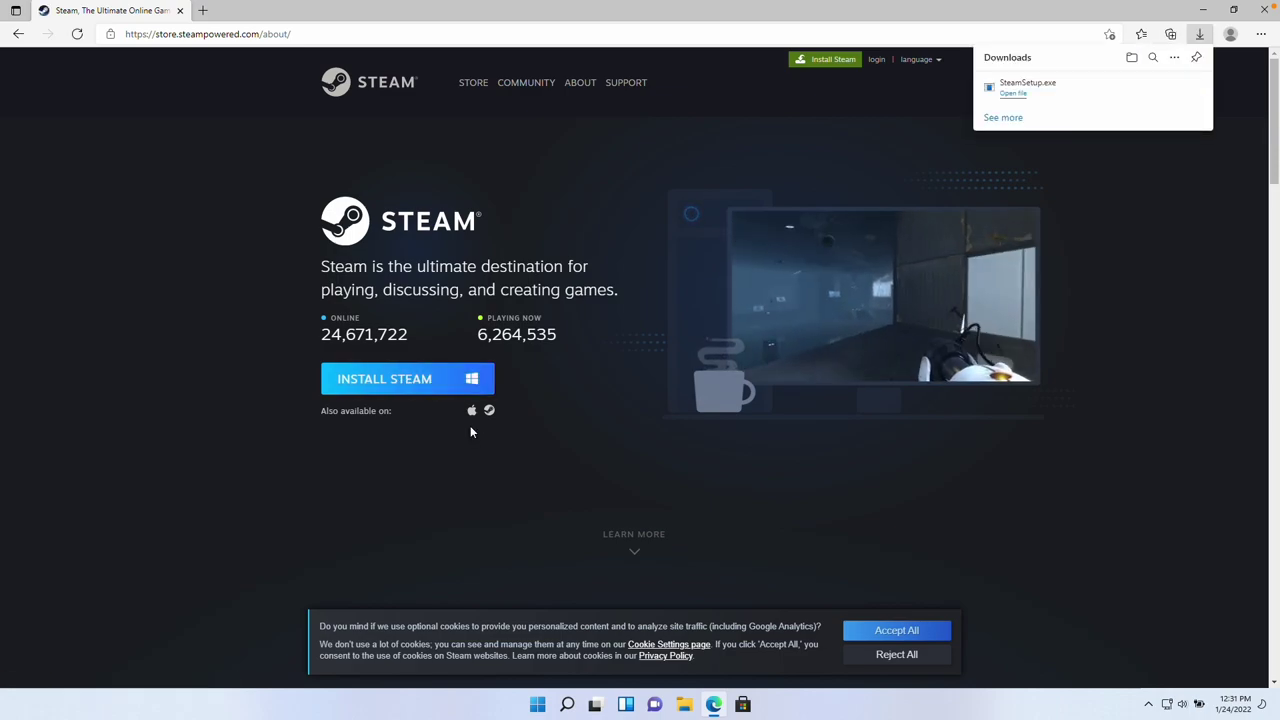
{"action": "left_click", "coordinate": [1013, 92]}
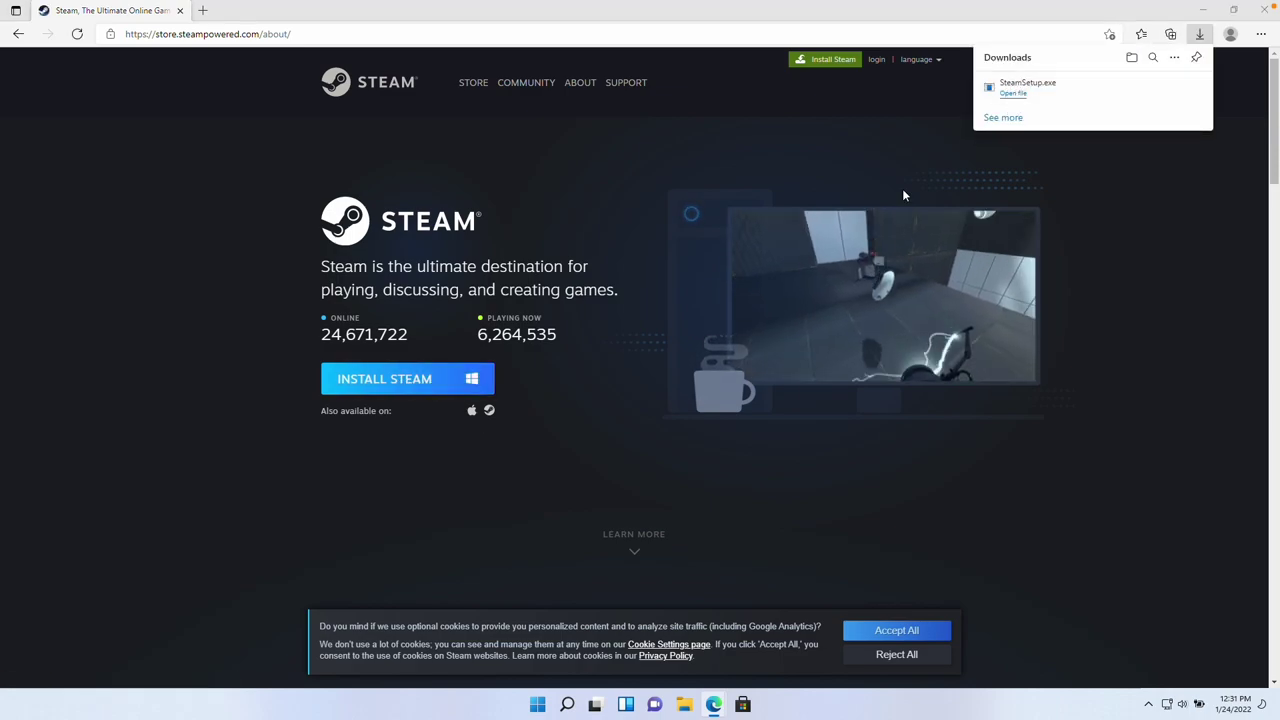
{"action": "left_click", "coordinate": [590, 472]}
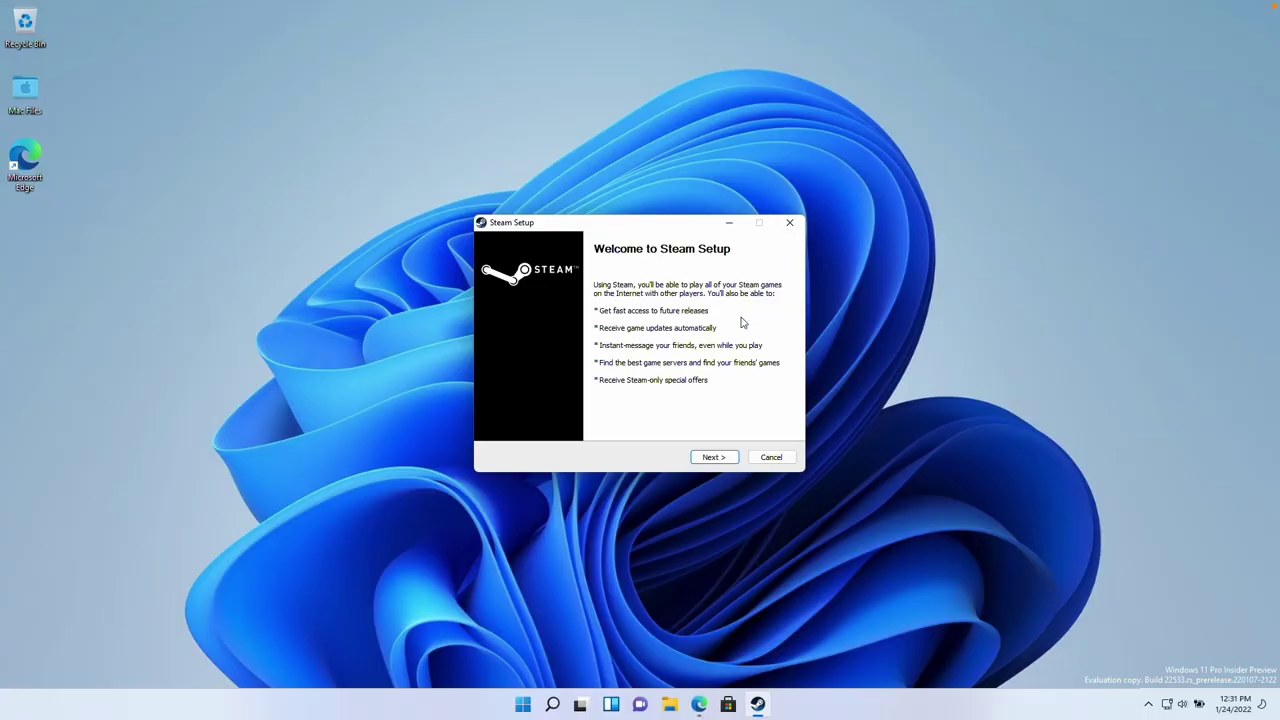
Install Steam in English to the default location and finish with Run Steam checked
{"action": "left_click", "coordinate": [713, 457]}
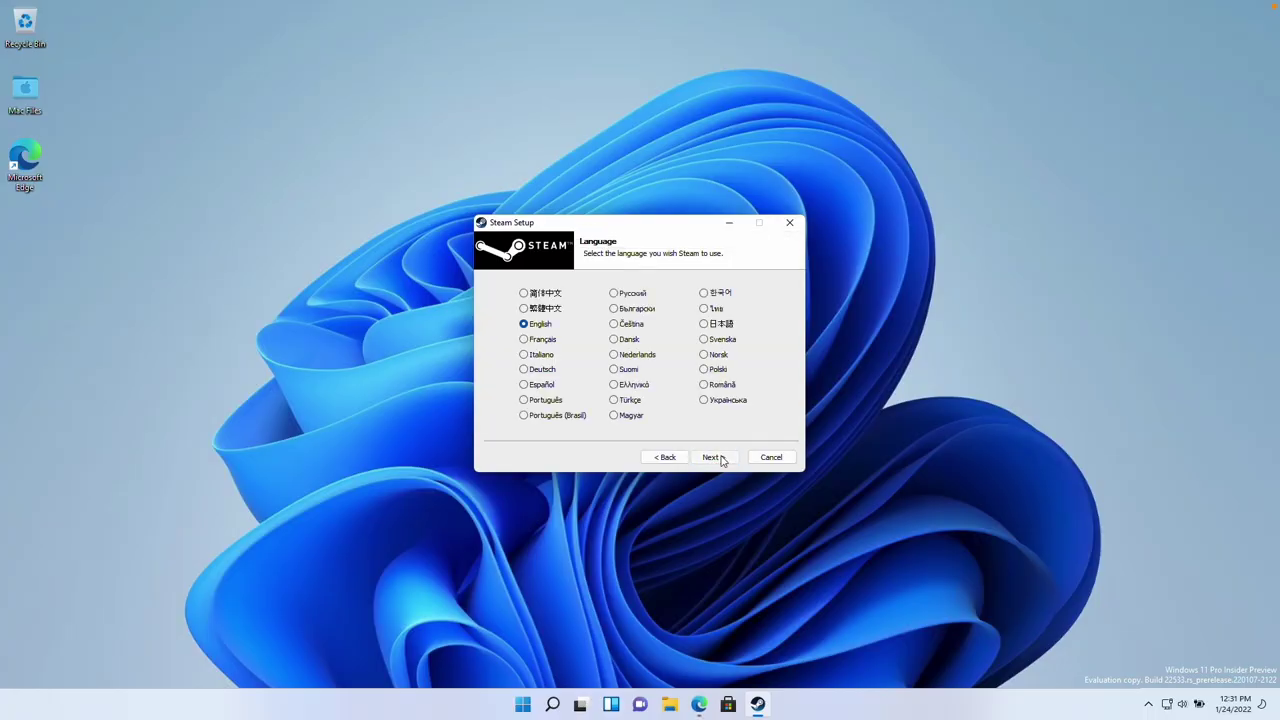
{"action": "left_click", "coordinate": [713, 457]}
{"action": "left_click", "coordinate": [713, 458]}
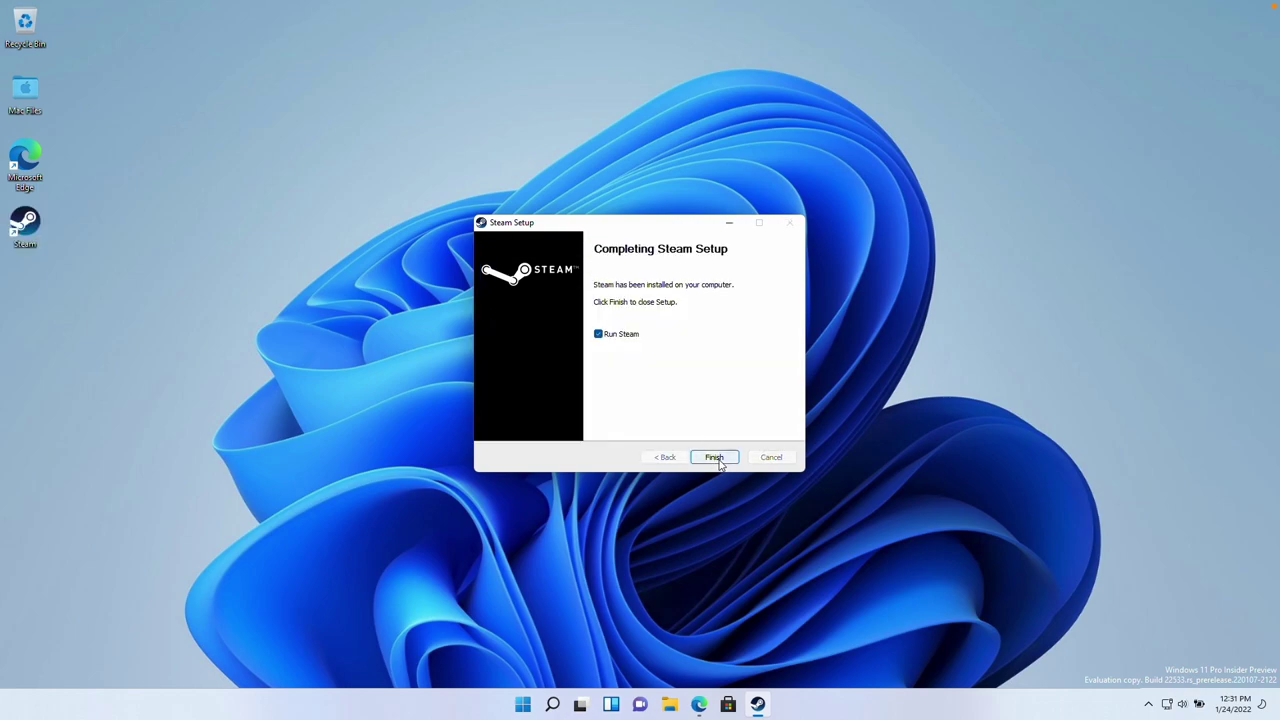
{"action": "left_click", "coordinate": [714, 458]}
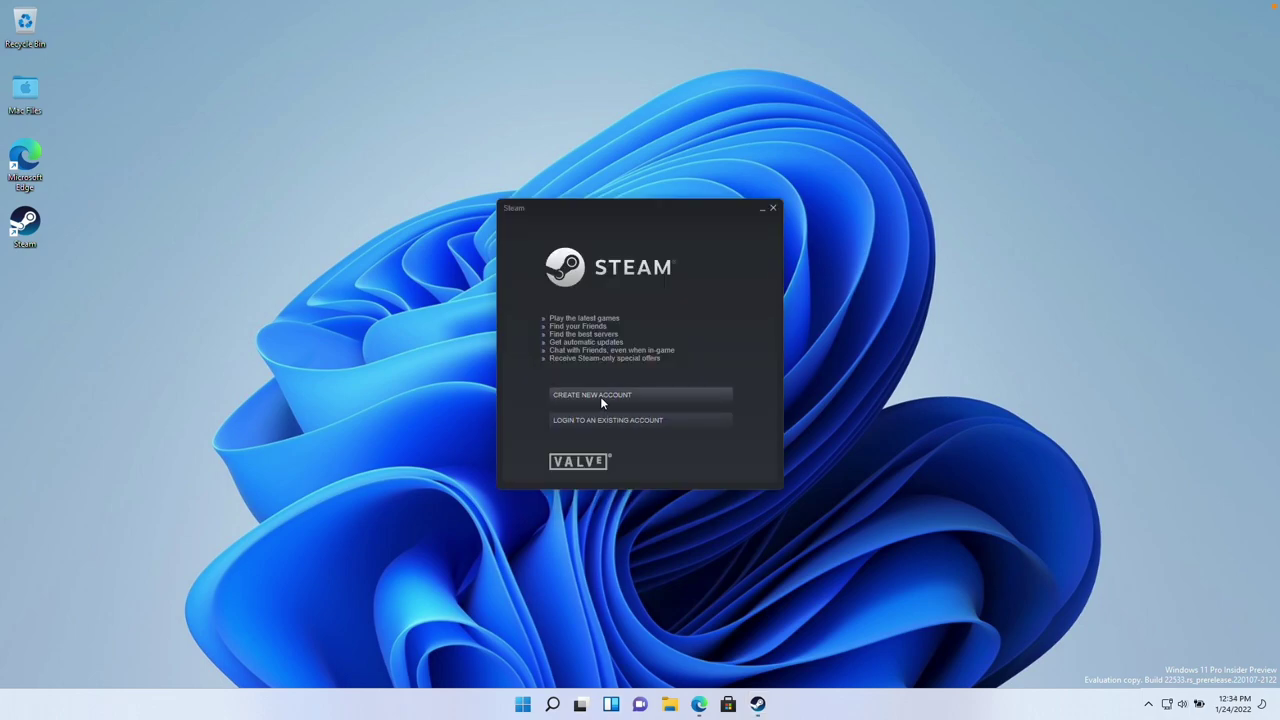
Sign in to Steam and open the OlliOlli World store page
{"action": "left_click", "coordinate": [598, 421]}
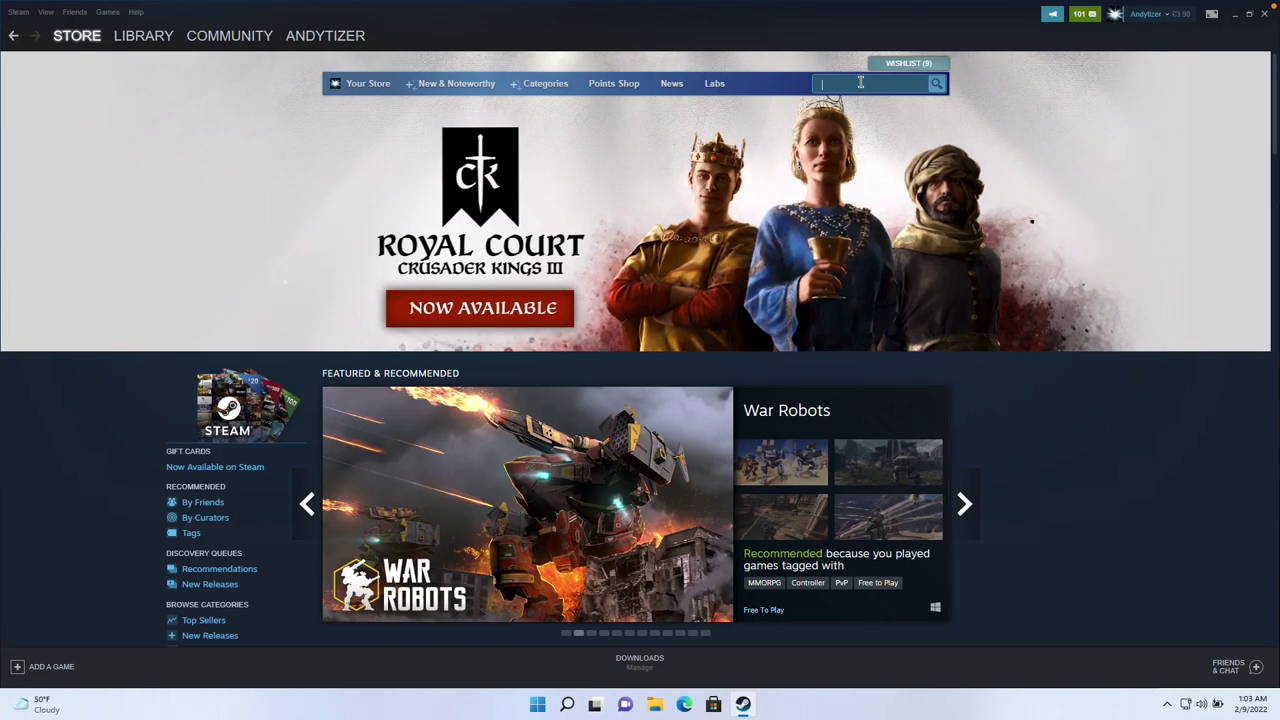
{"action": "type", "text": "olli"}
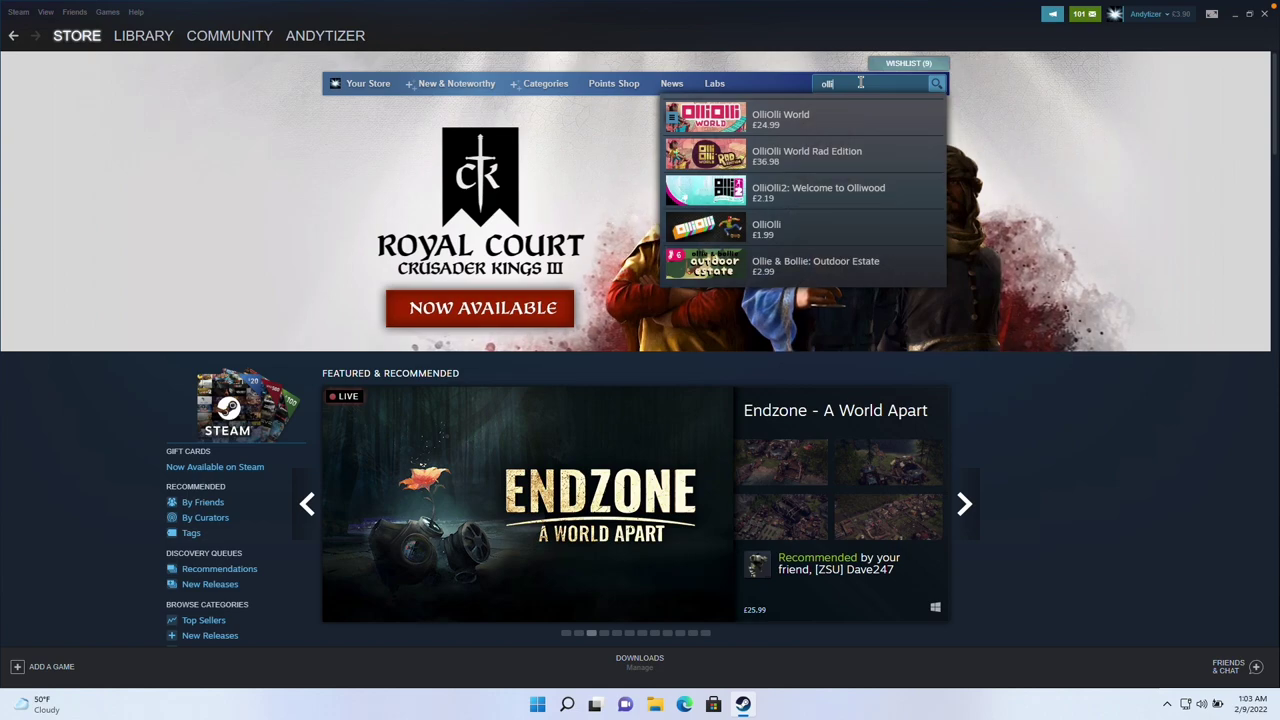
{"action": "left_click", "coordinate": [768, 122]}
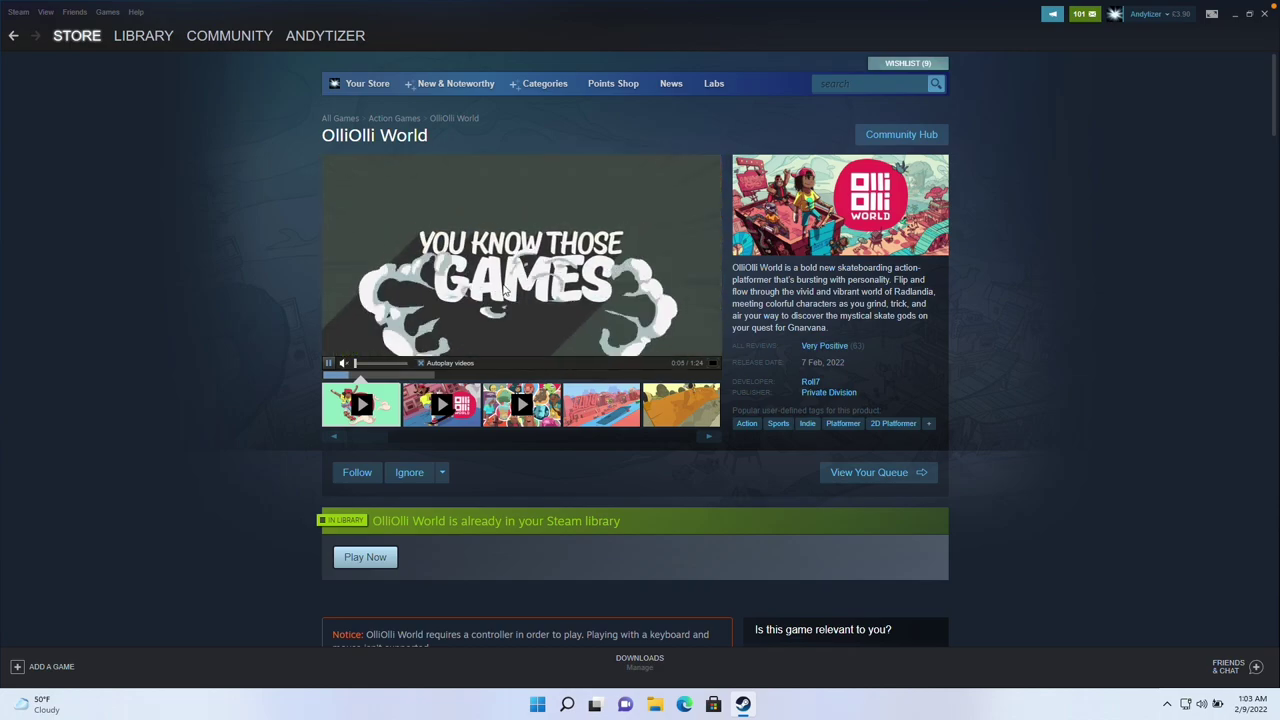
Find OlliOlli World in the Library and install it, accepting its license agreement
{"action": "left_click", "coordinate": [143, 35]}
{"action": "left_click", "coordinate": [88, 118]}
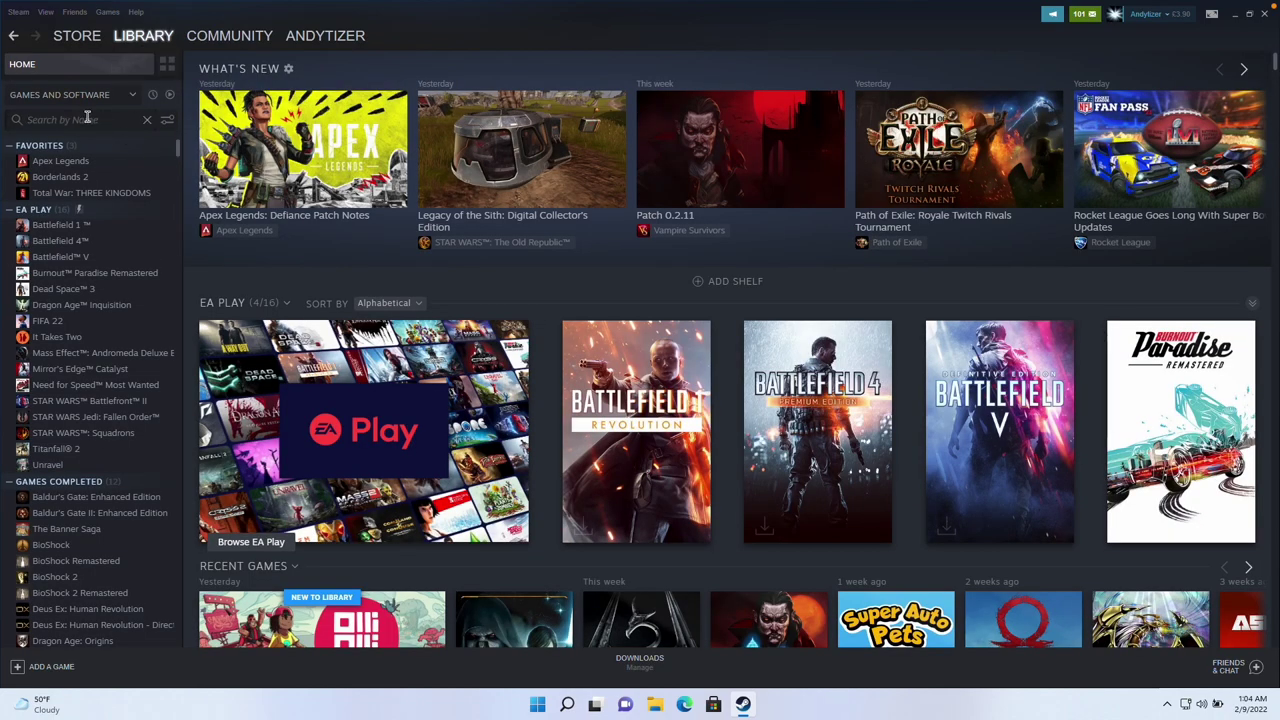
{"action": "type", "text": "olli"}
{"action": "left_click", "coordinate": [44, 162]}
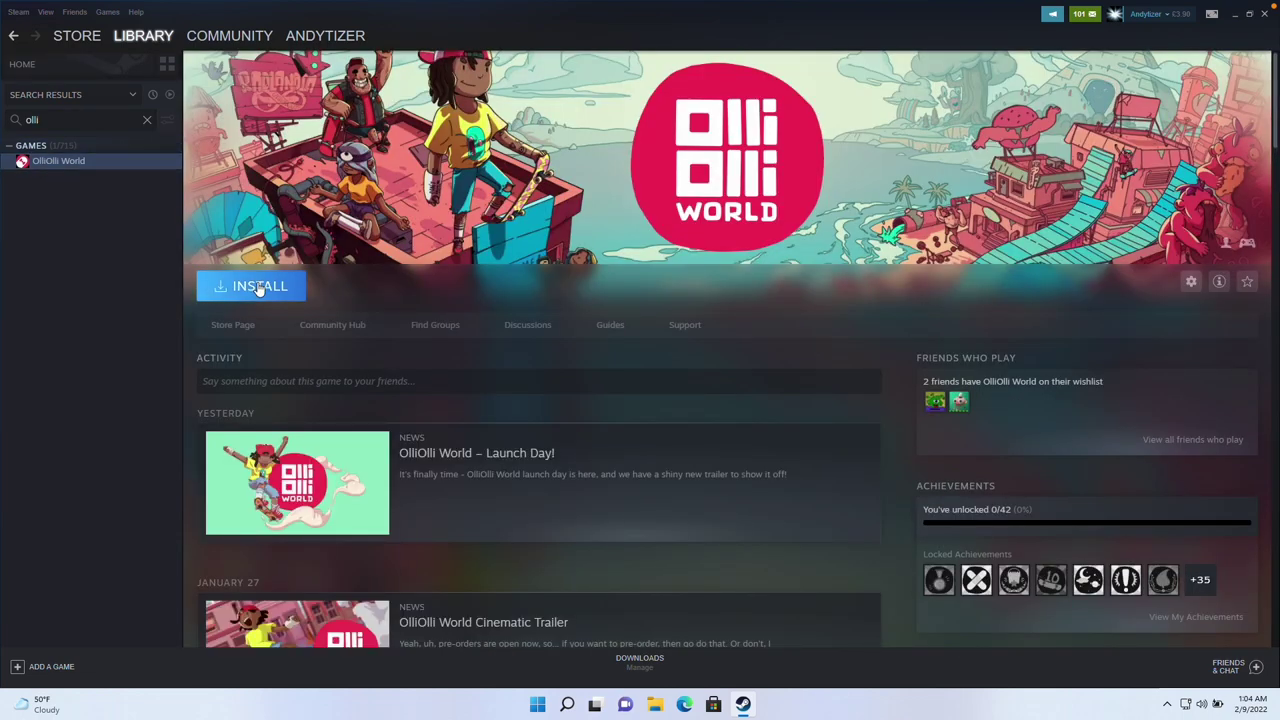
{"action": "left_click", "coordinate": [295, 287]}
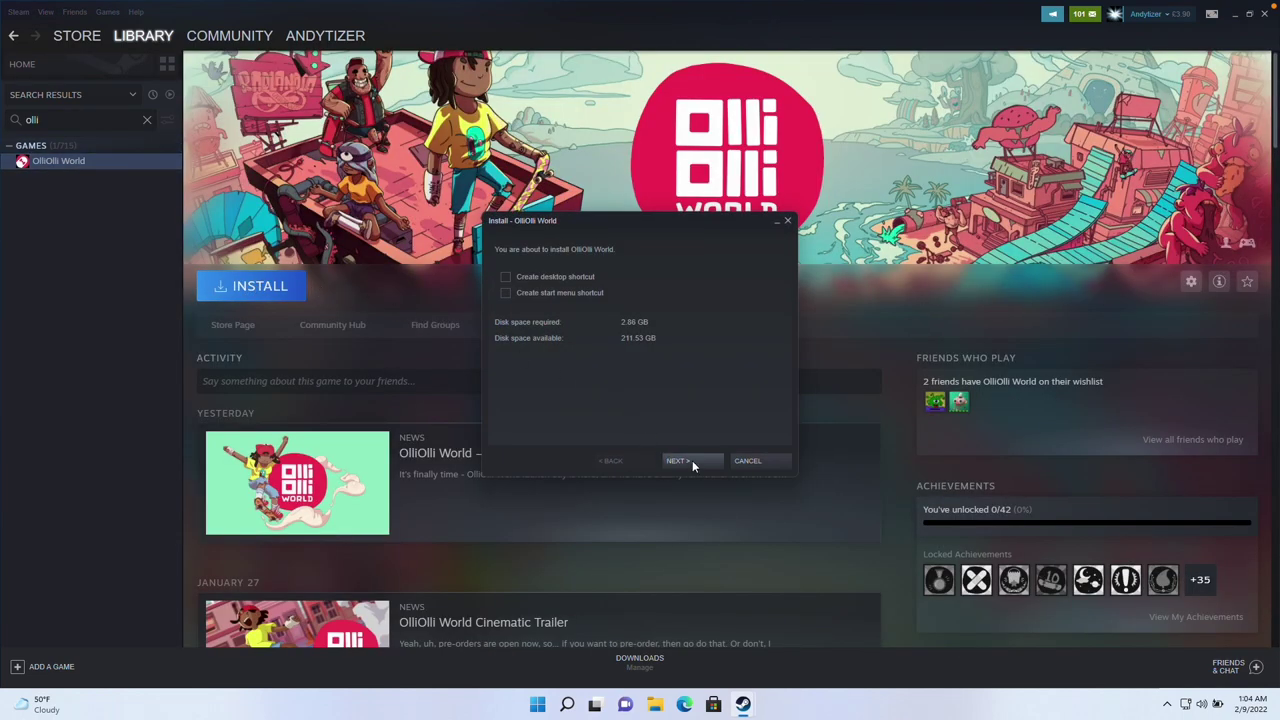
{"action": "left_click", "coordinate": [692, 460]}
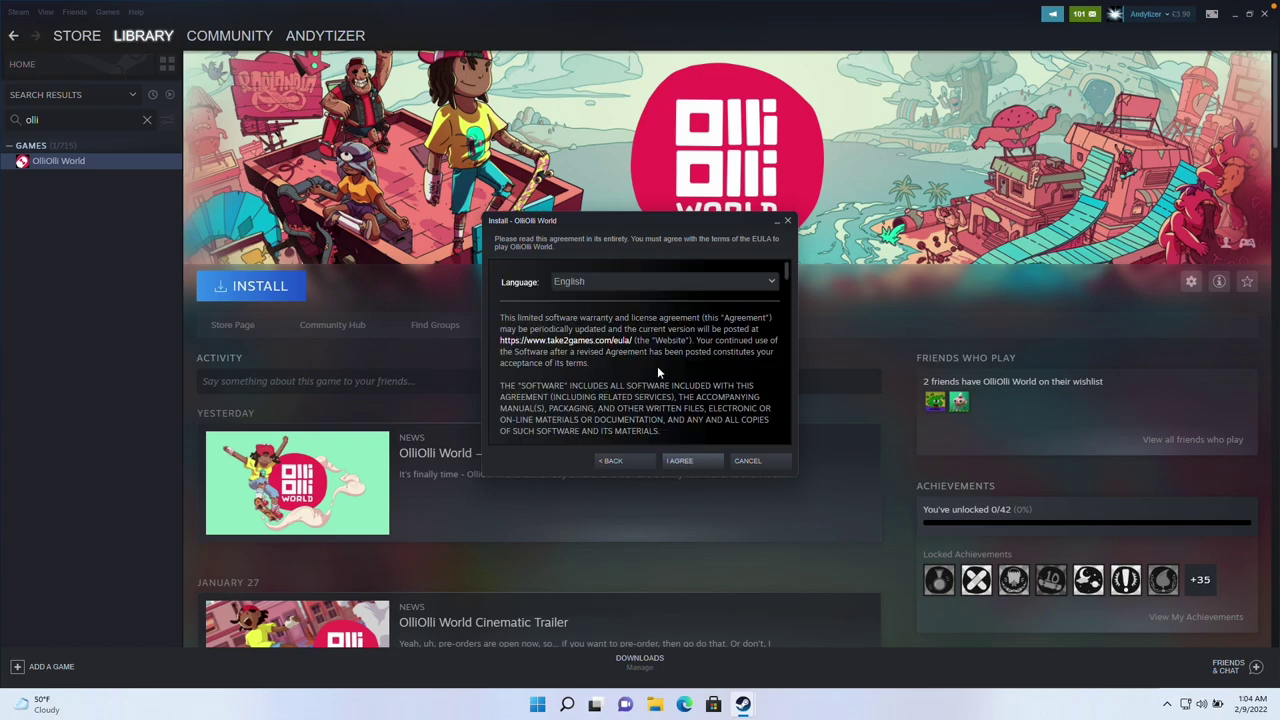
{"action": "left_click", "coordinate": [686, 461]}
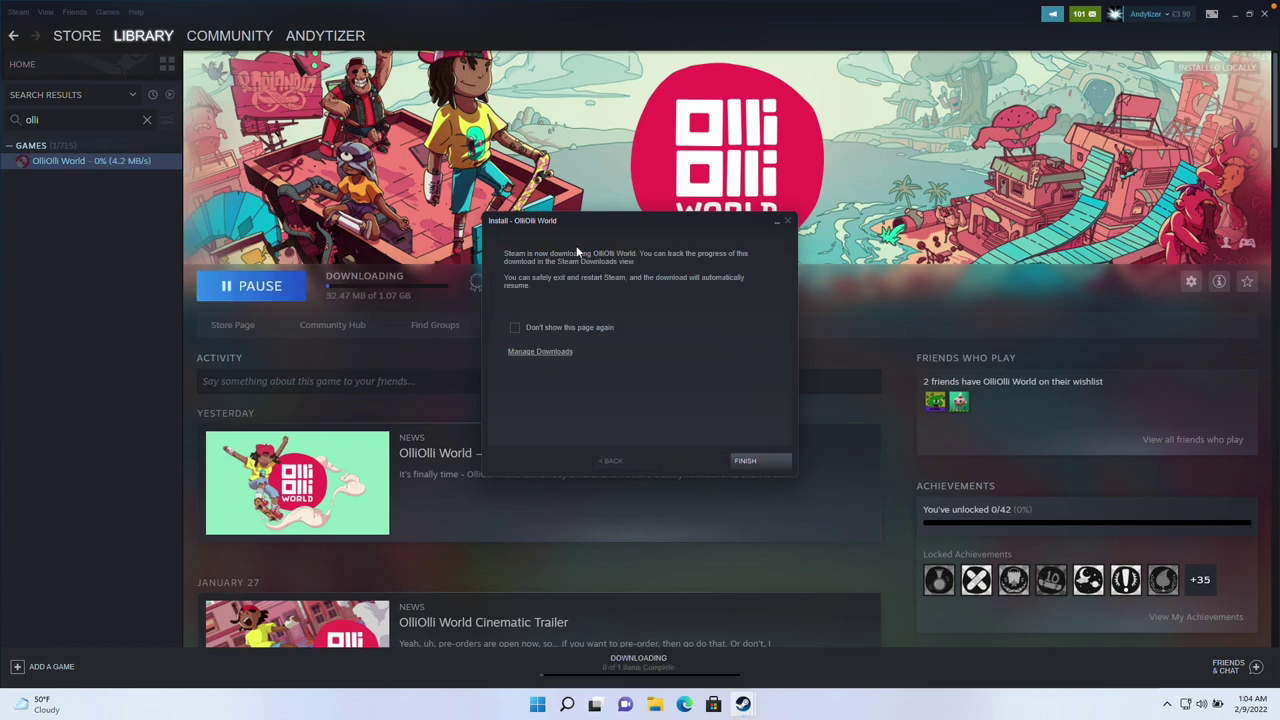
{"action": "left_click", "coordinate": [755, 462]}
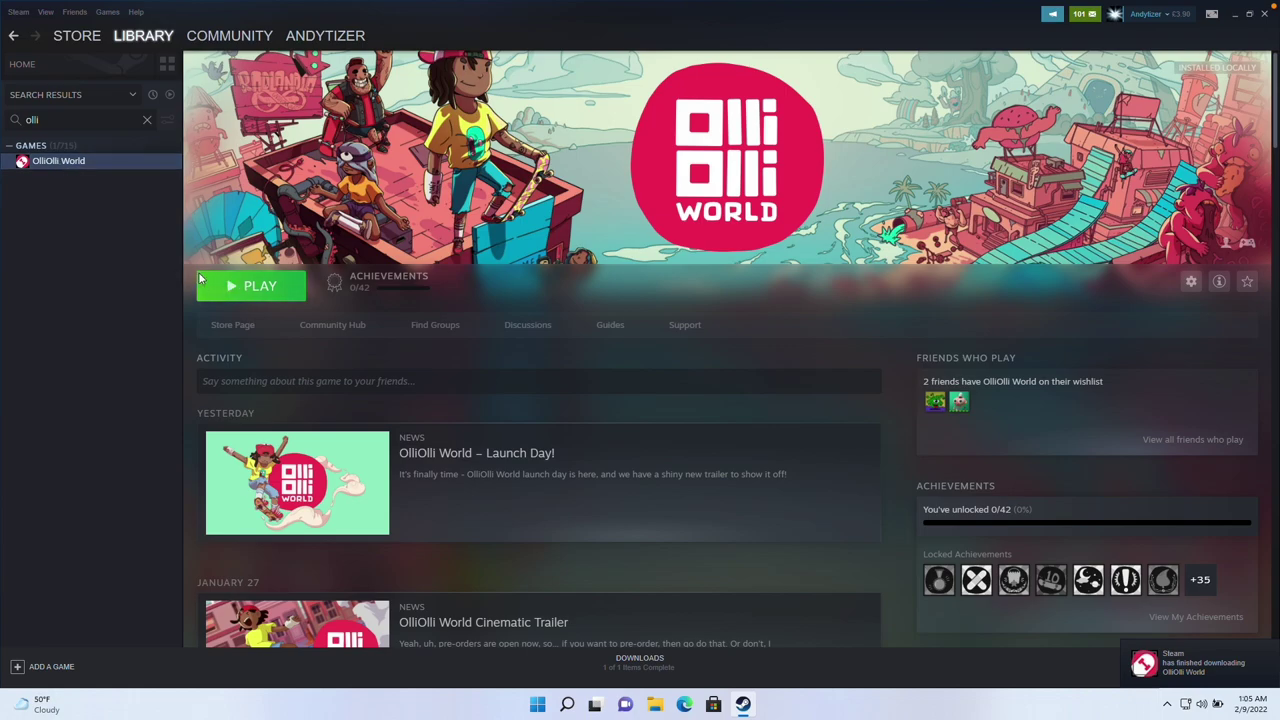
Launch OlliOlli World from Steam and approve the Steam Client Service UAC prompt
{"action": "left_click", "coordinate": [273, 288]}
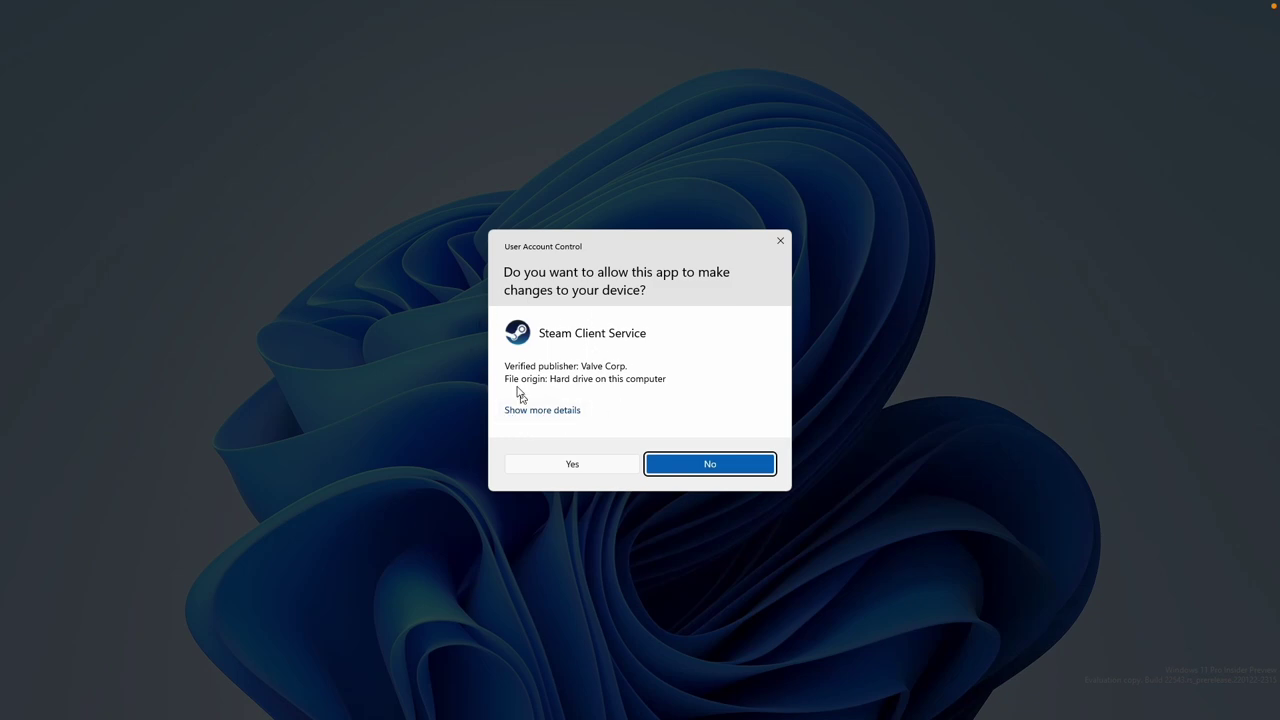
{"action": "left_click", "coordinate": [572, 464]}
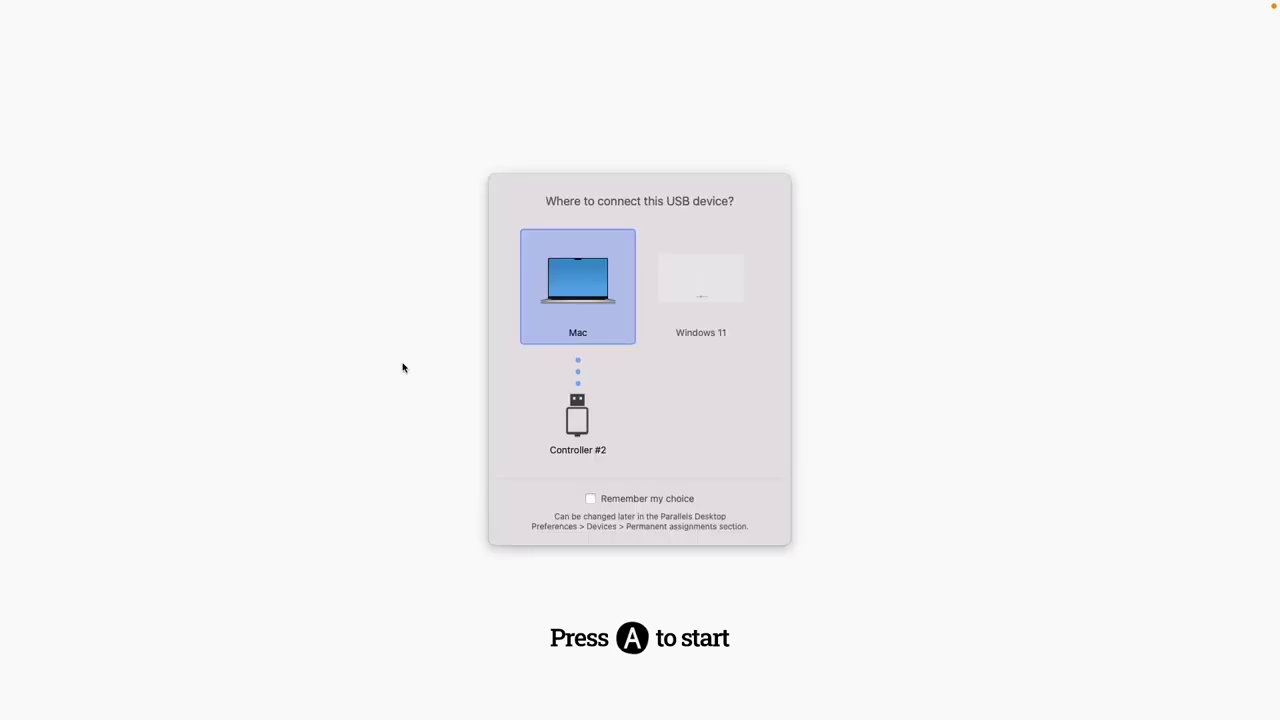
Connect the USB controller to the Windows 11 virtual machine
{"action": "left_click", "coordinate": [698, 281]}
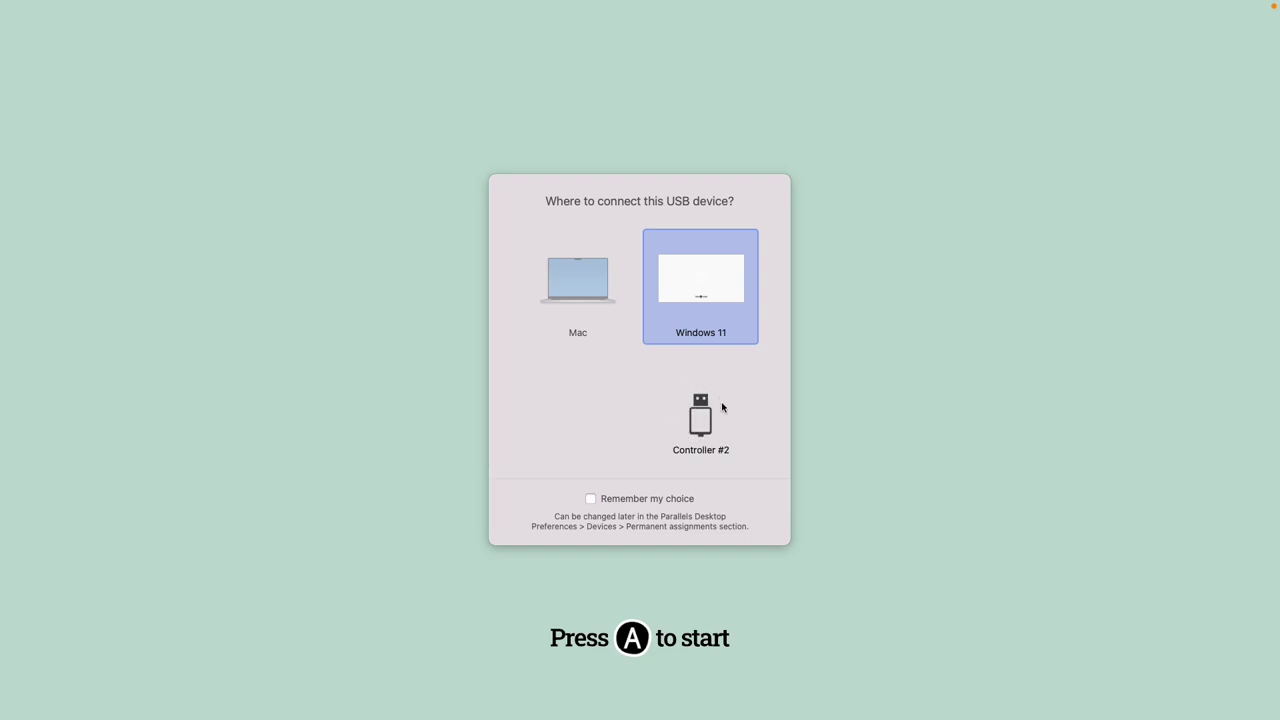
{"action": "left_click", "coordinate": [712, 297]}
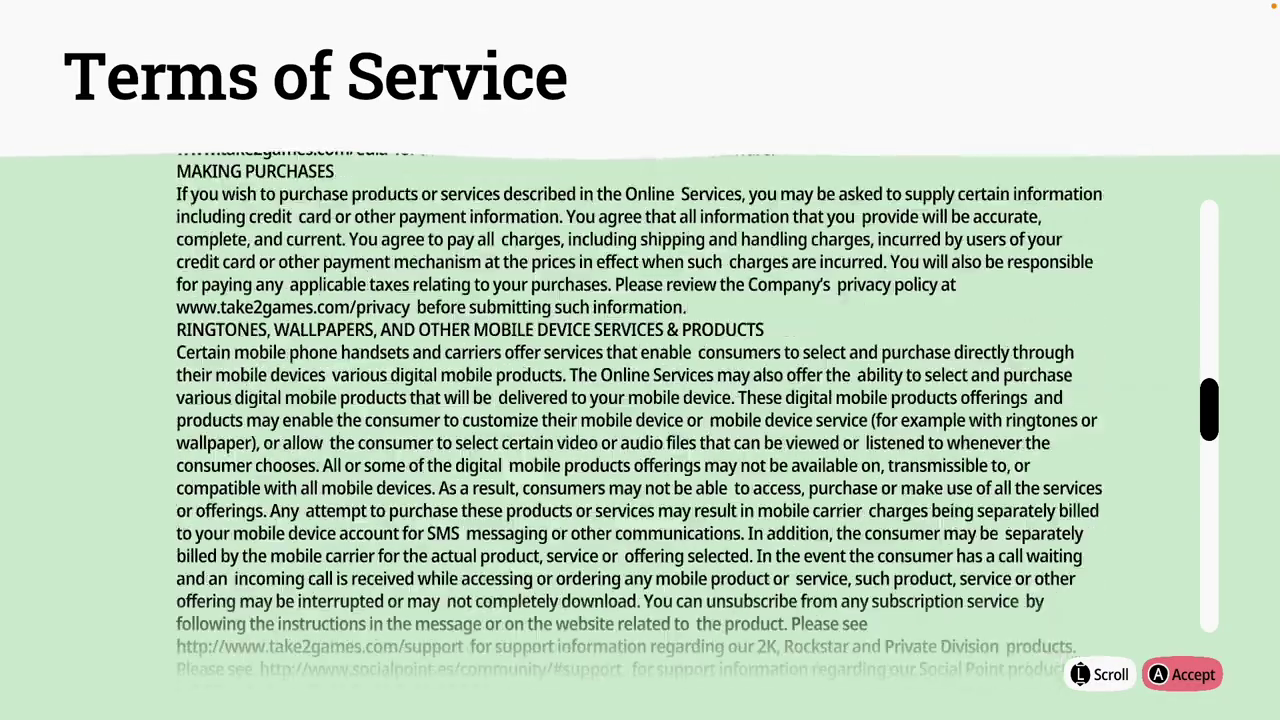
Accept OlliOlli World's Terms of Service, scroll the EULA, and accept it
{"action": "key", "text": "a"}
{"action": "scroll", "coordinate": [640, 410], "scroll_direction": "down", "scroll_amount": 15}
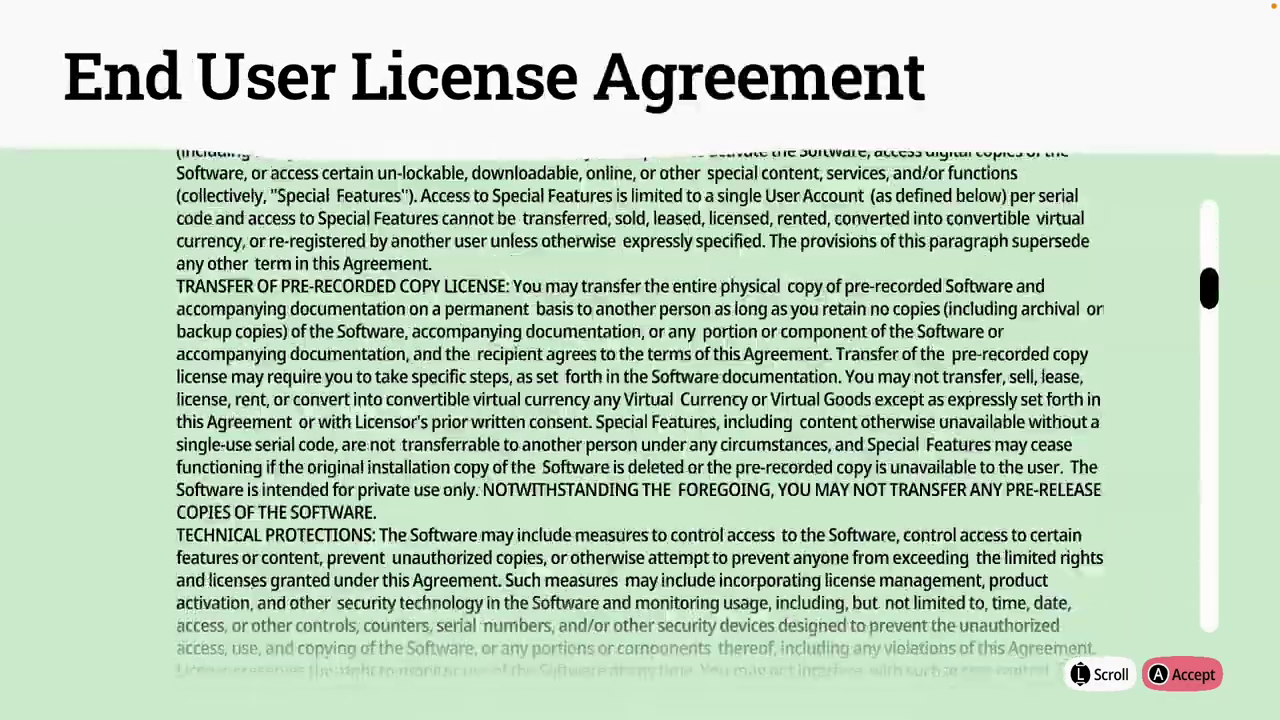
{"action": "scroll", "coordinate": [640, 410], "scroll_direction": "down", "scroll_amount": 20}
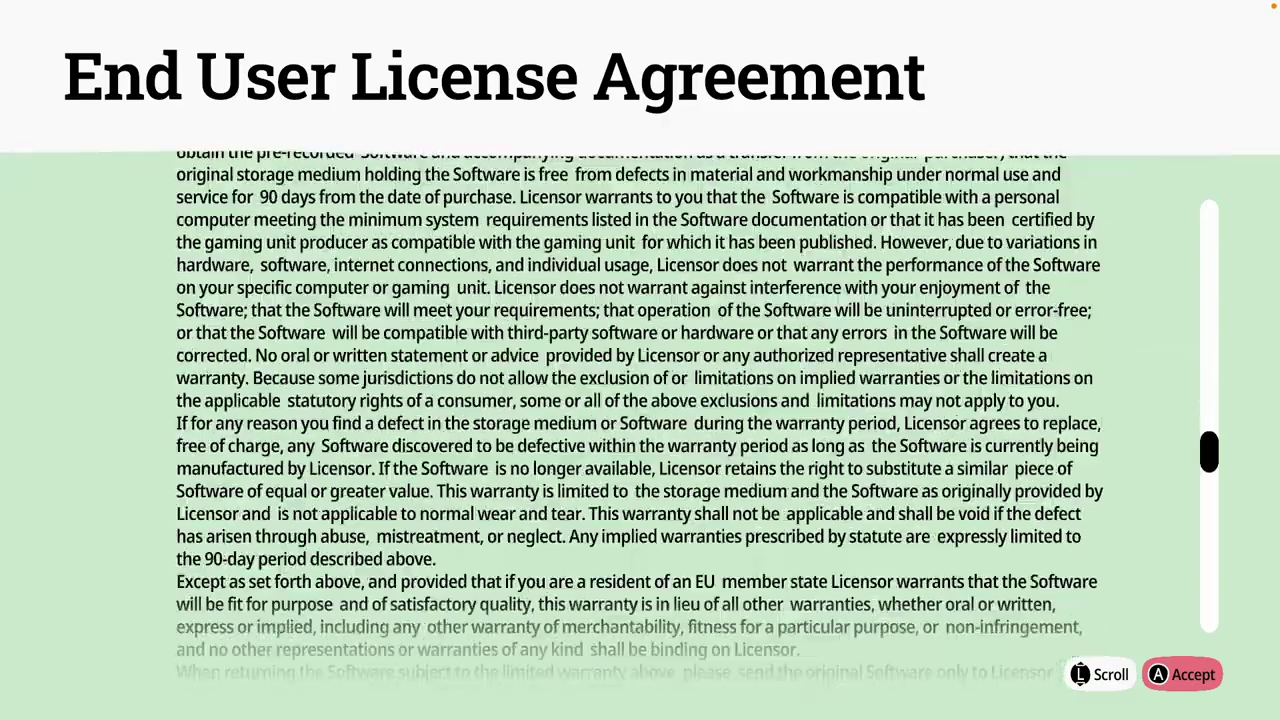
{"action": "scroll", "coordinate": [640, 410], "scroll_direction": "down", "scroll_amount": 15}
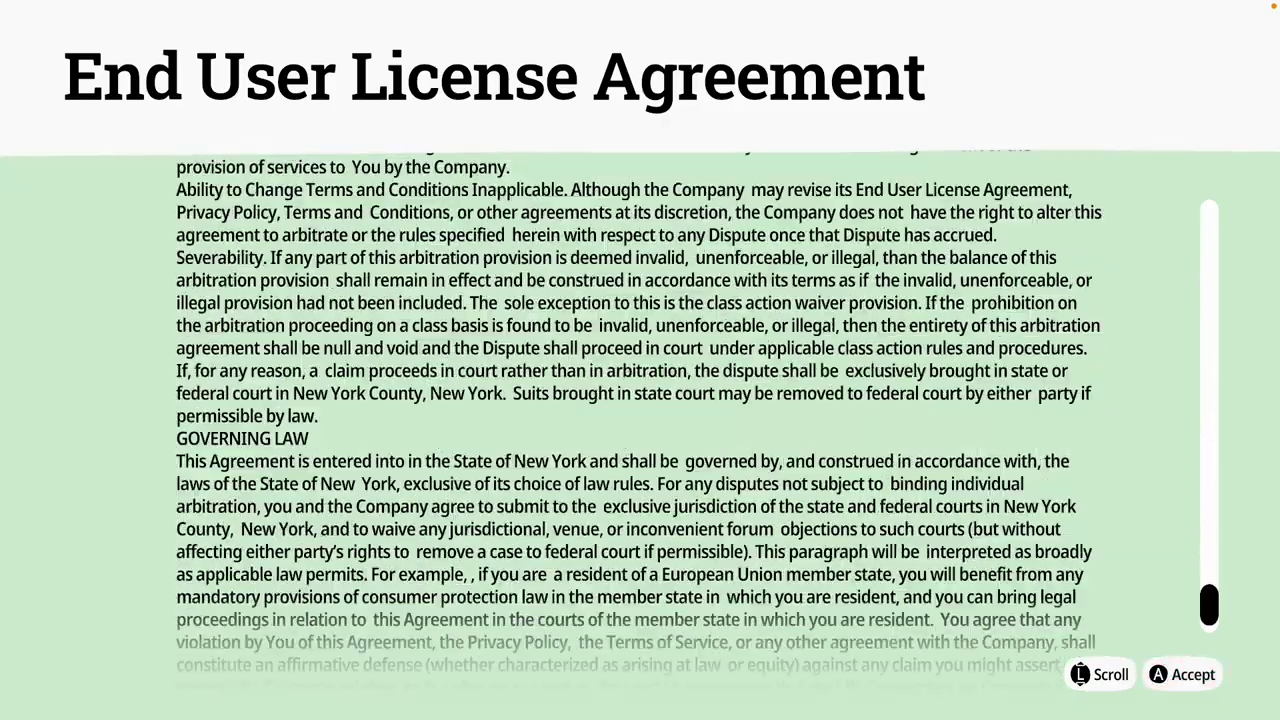
{"action": "key", "text": "a"}
{"action": "scroll", "coordinate": [640, 410], "scroll_direction": "down", "scroll_amount": 5}
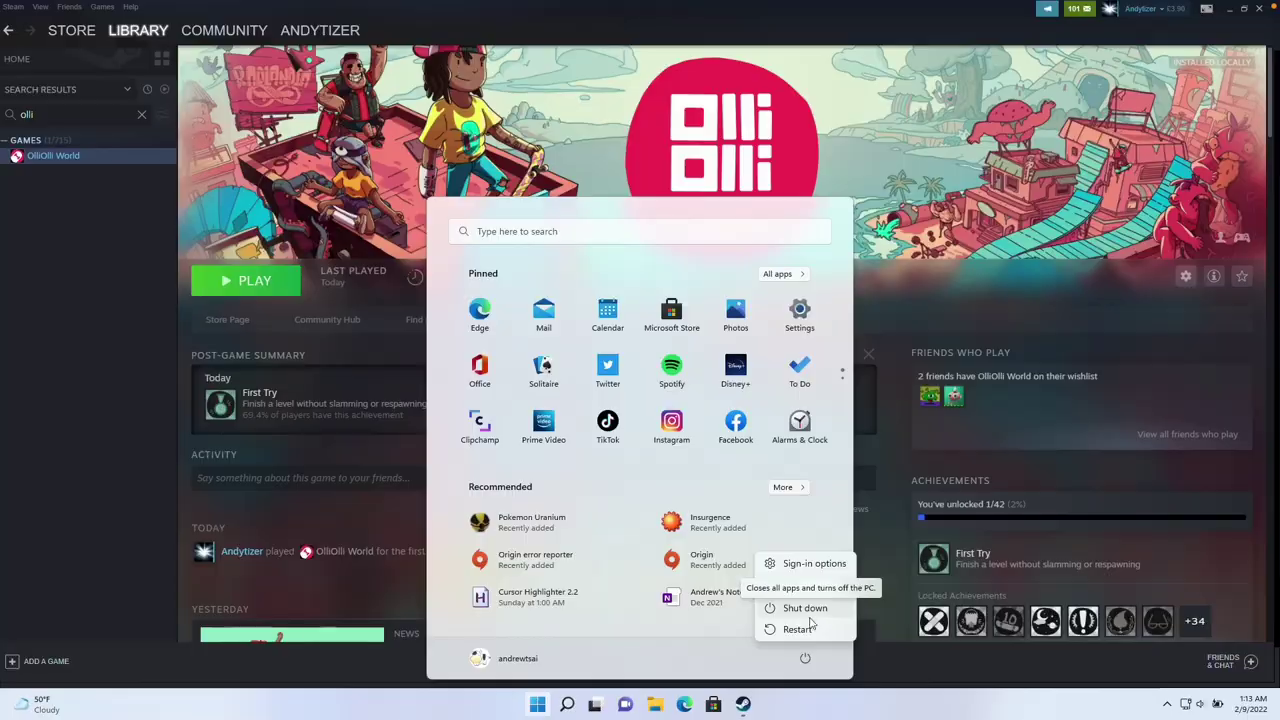
Play the first level for the First Try achievement, then quit to the Steam library
{"action": "left_click", "coordinate": [537, 704]}
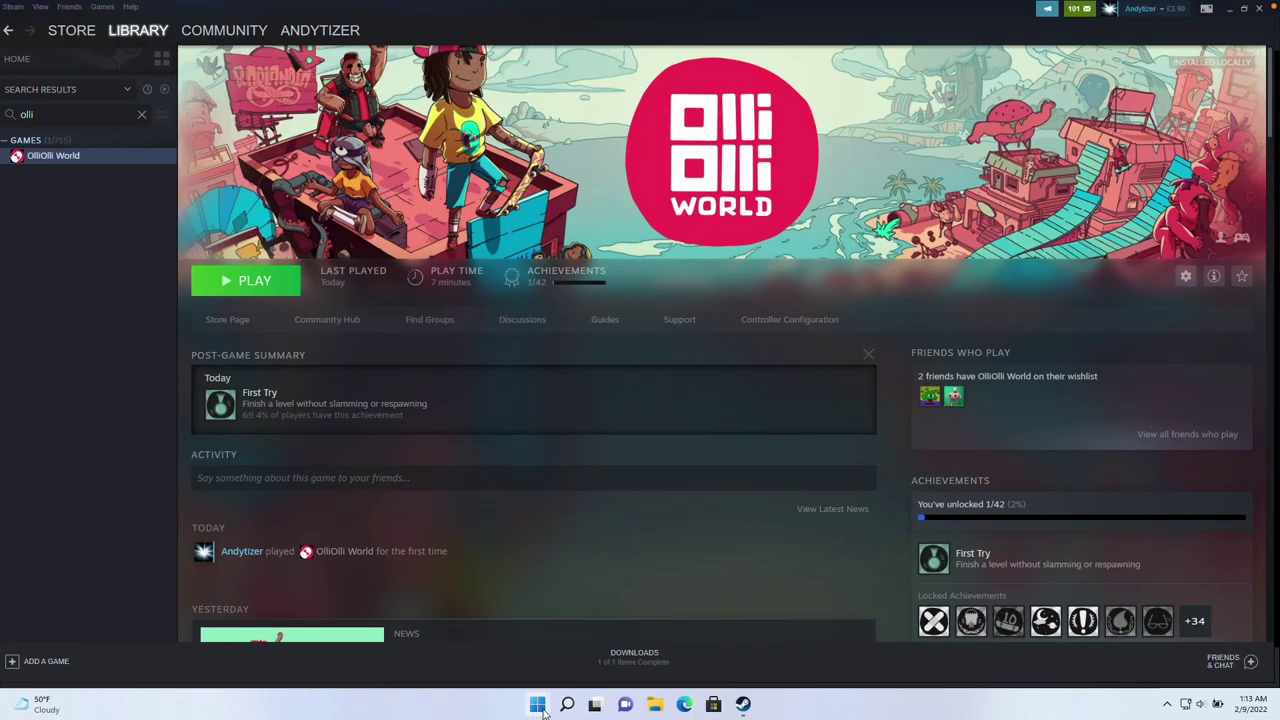
Shut down the Windows 11 virtual machine from the Start menu
{"action": "left_click", "coordinate": [537, 704]}
{"action": "left_click", "coordinate": [814, 659]}
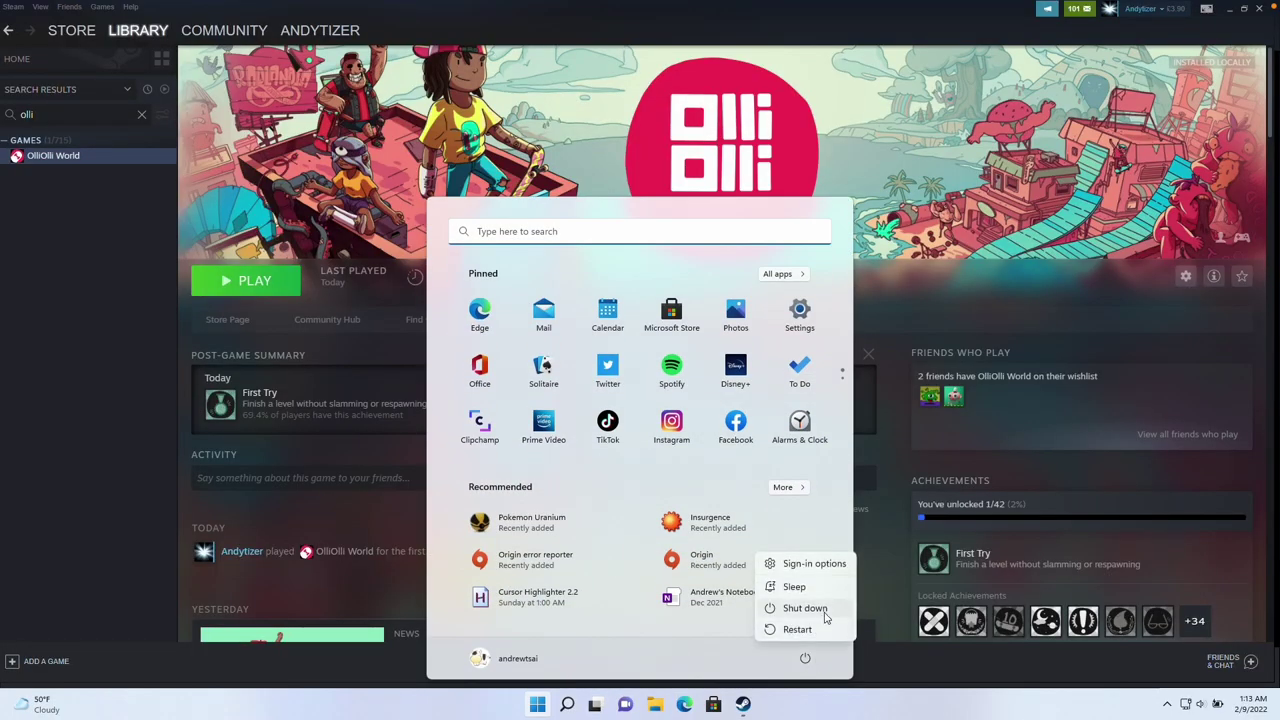
{"action": "left_click", "coordinate": [805, 543]}
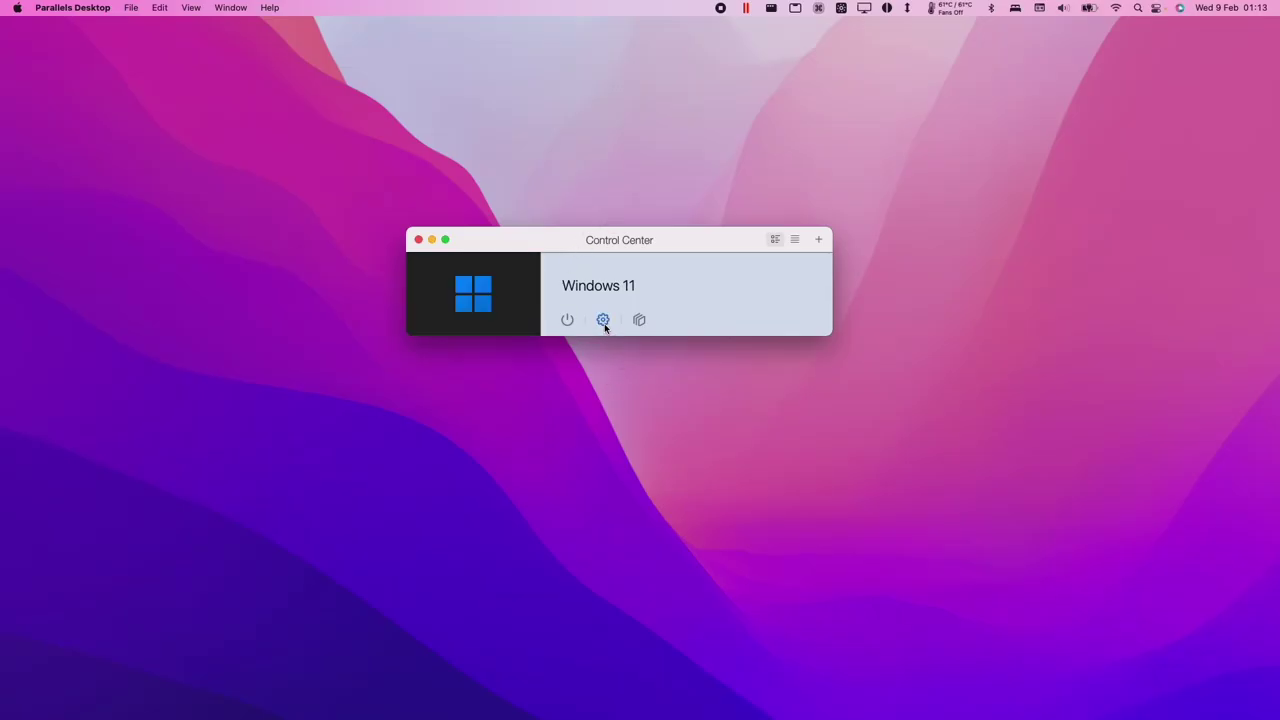
Go to the VM's Hardware Boot Order settings and bring up the empty Boot flags field
{"action": "left_click", "coordinate": [603, 320]}
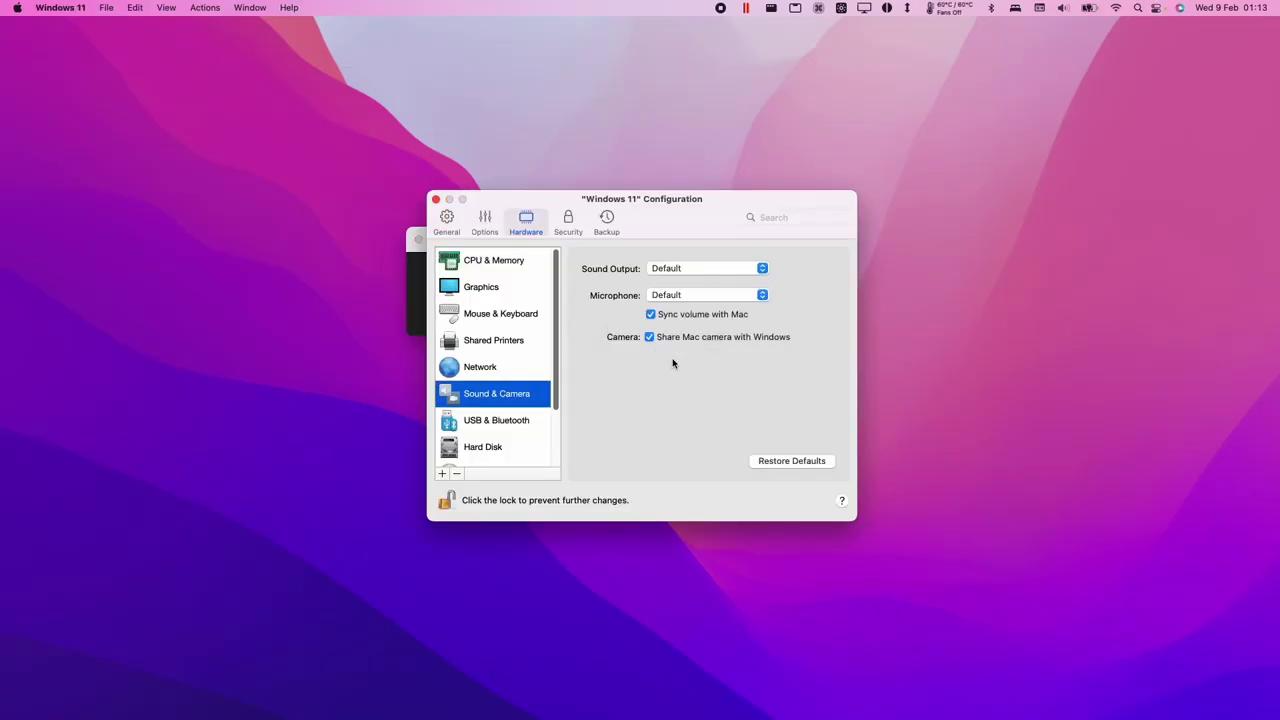
{"action": "left_click", "coordinate": [526, 224]}
{"action": "left_click_drag", "start_coordinate": [556, 362], "coordinate": [554, 440]}
{"action": "left_click", "coordinate": [507, 456]}
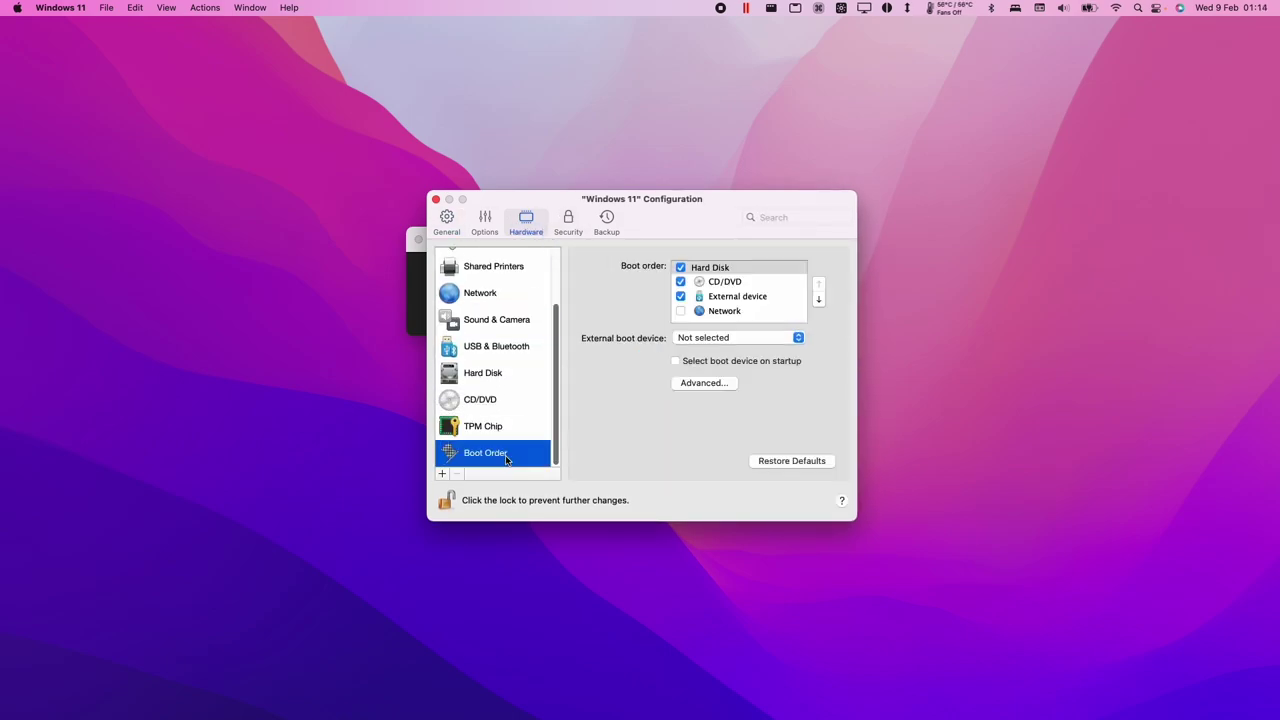
{"action": "left_click", "coordinate": [702, 389]}
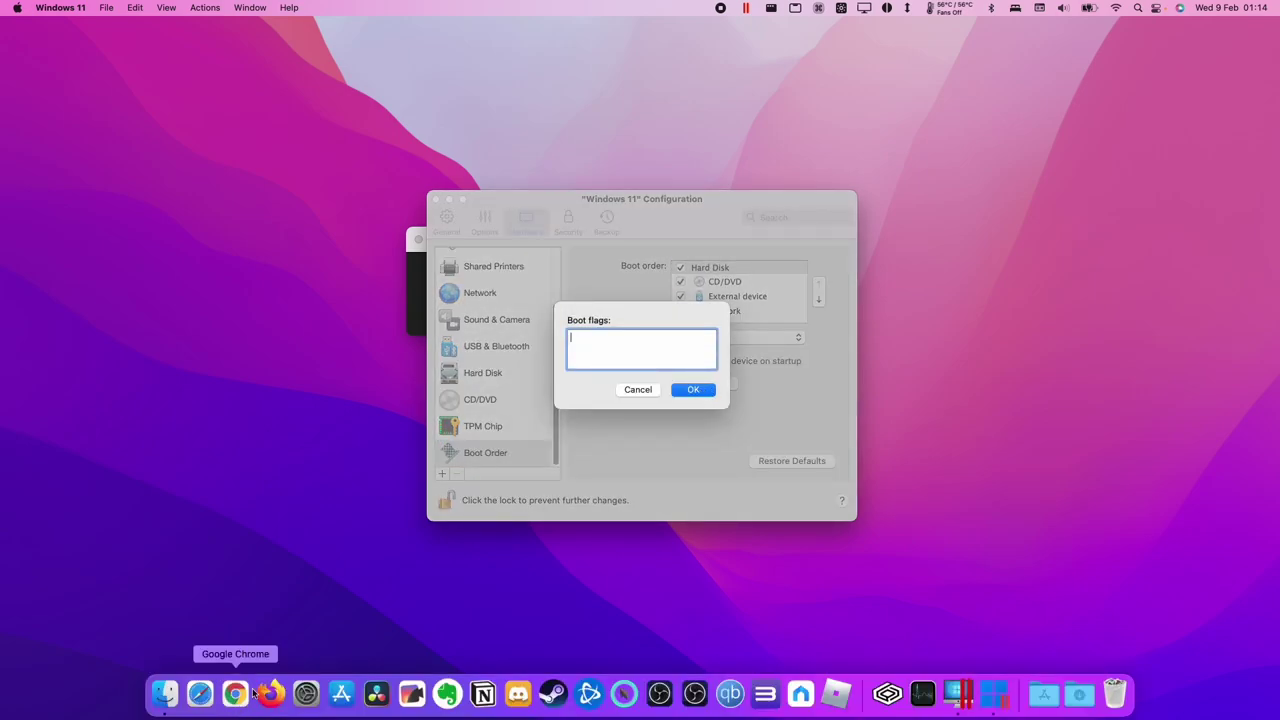
Copy the video.untrimmed_dynamic_cbuffers=1 flag from AppleGamingWiki's flickering textures fix
{"action": "left_click", "coordinate": [253, 690]}
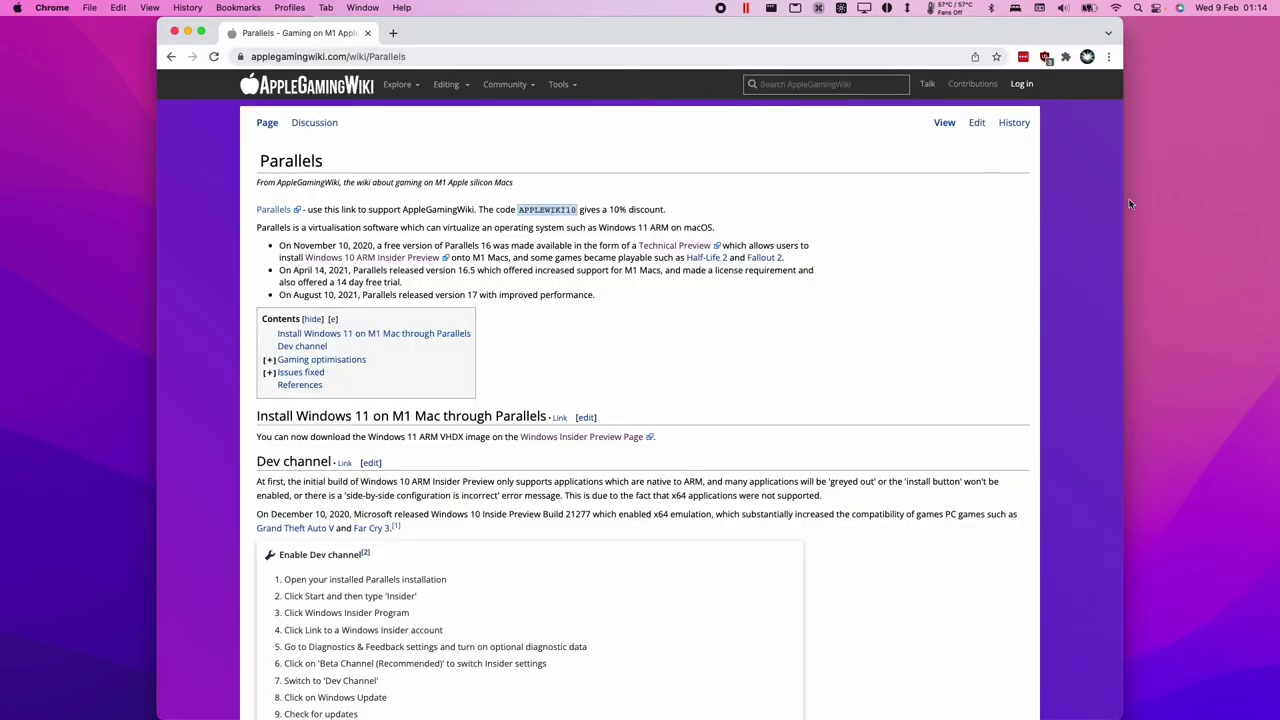
{"action": "scroll", "coordinate": [752, 296], "scroll_direction": "down", "scroll_amount": 15}
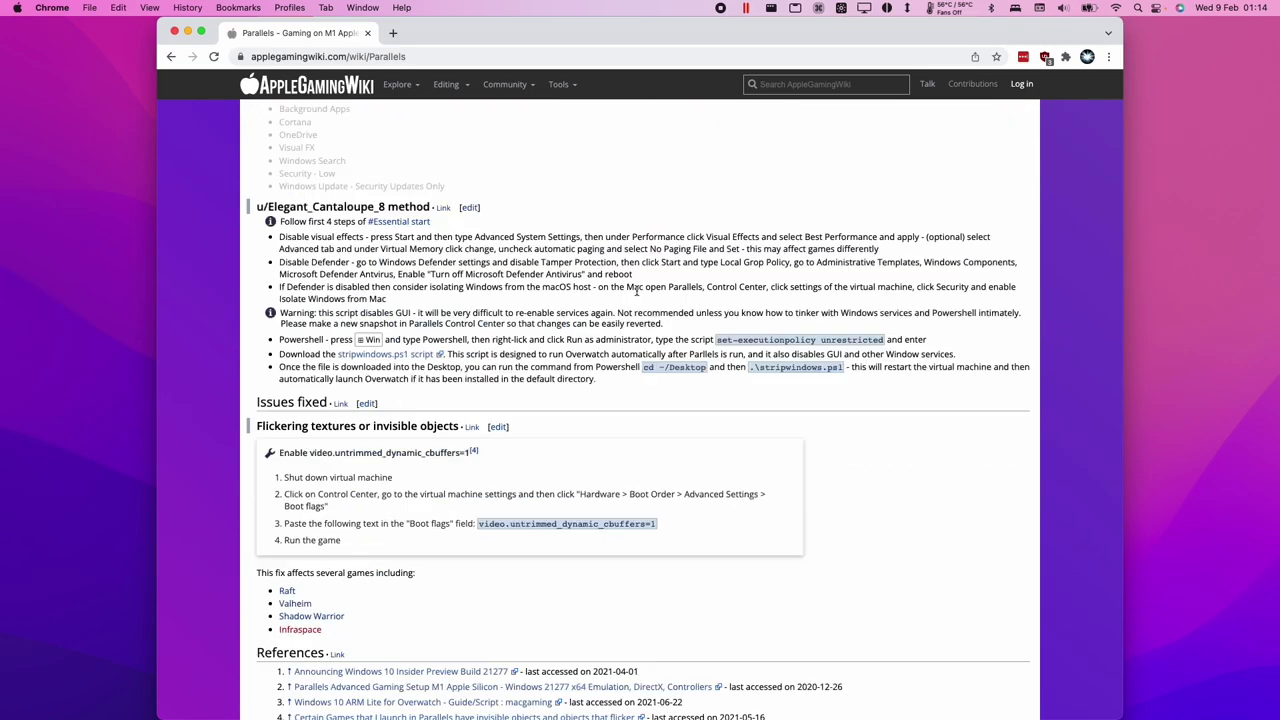
{"action": "left_click_drag", "start_coordinate": [258, 364], "coordinate": [406, 478]}
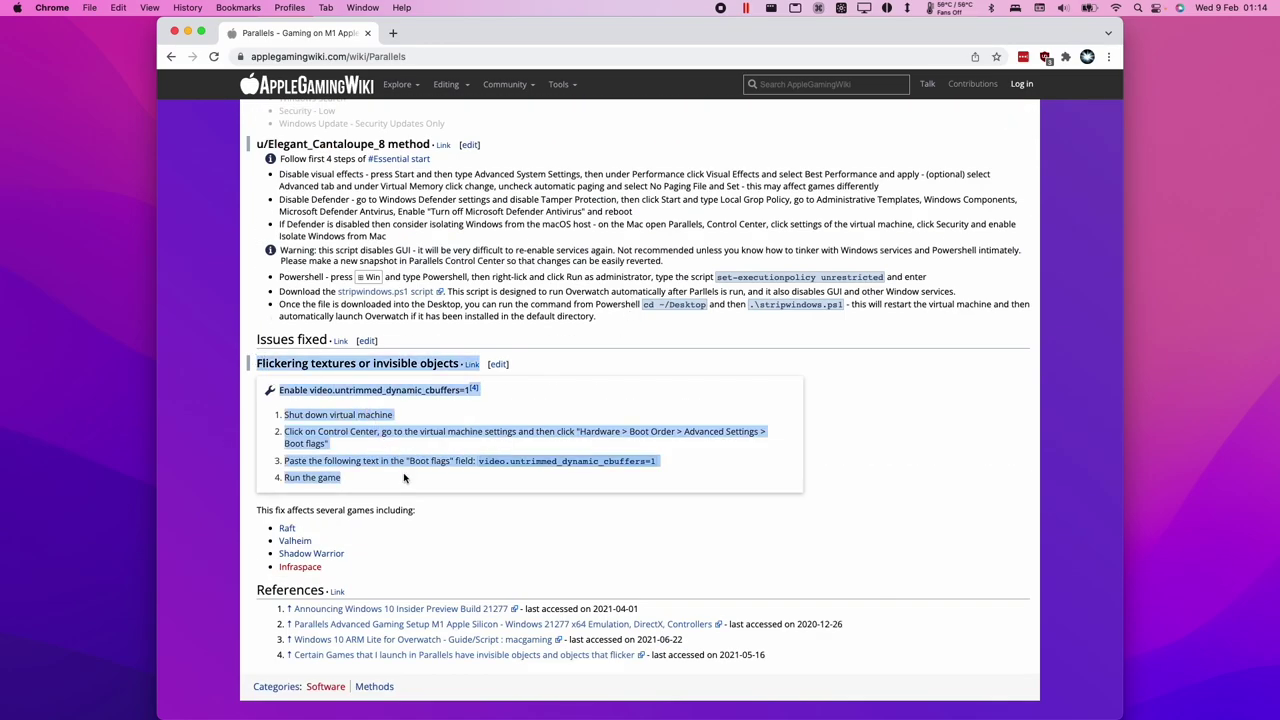
{"action": "left_click", "coordinate": [406, 478]}
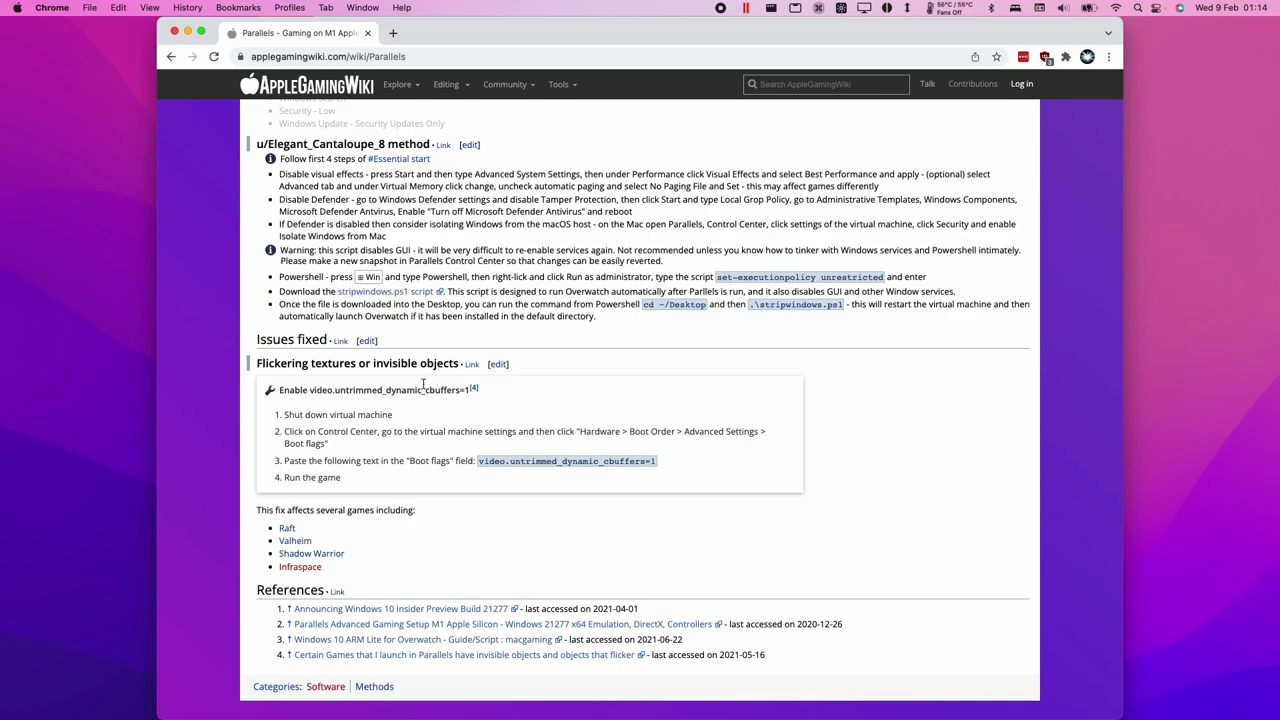
{"action": "right_click", "coordinate": [635, 465]}
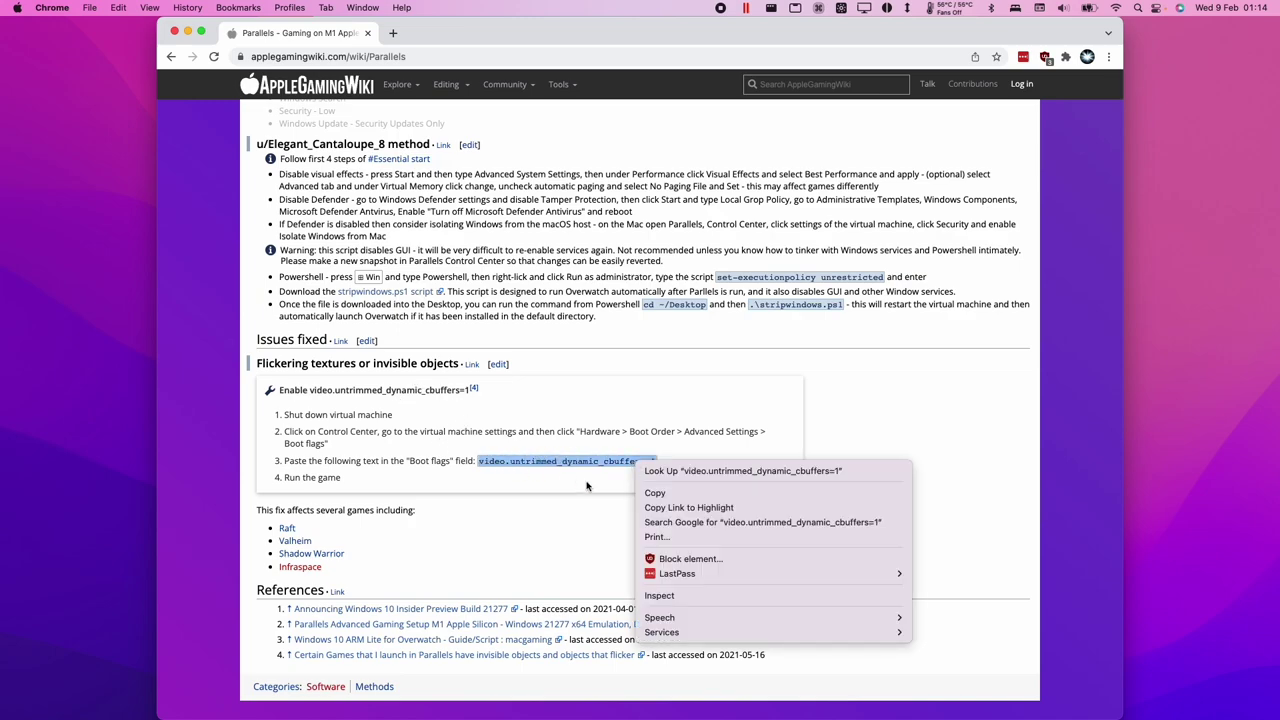
{"action": "left_click", "coordinate": [654, 493]}
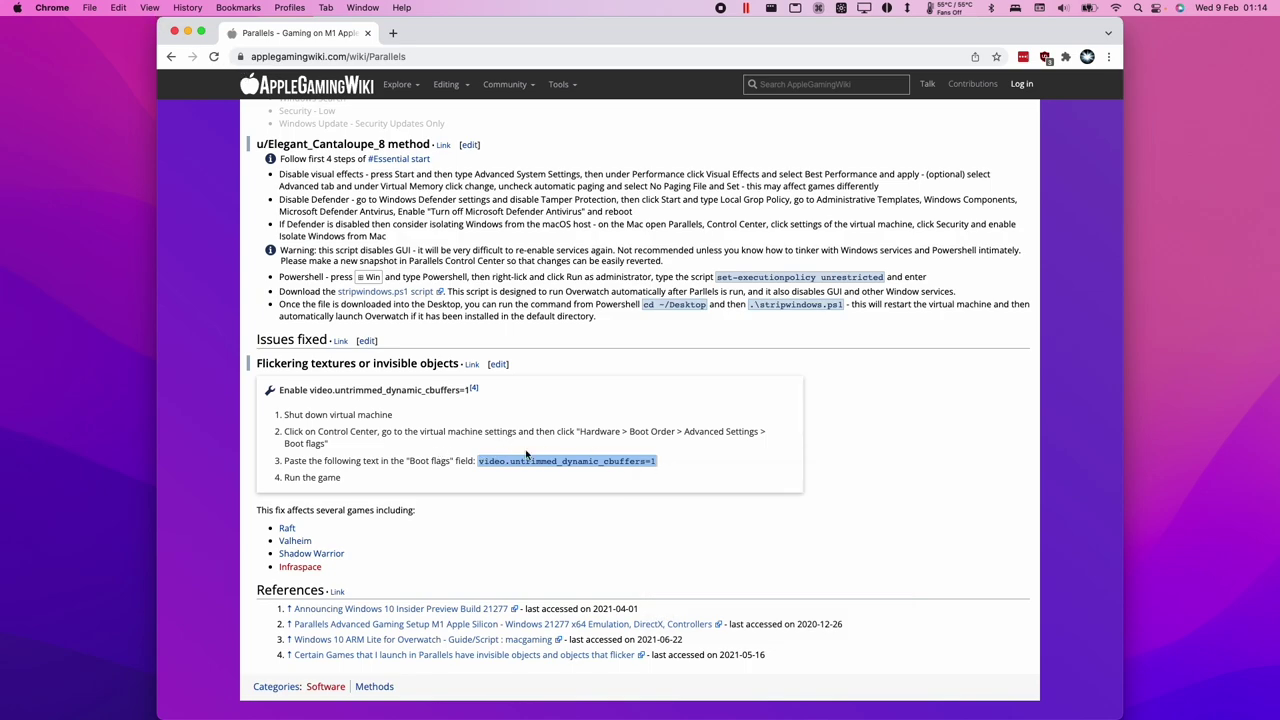
Paste the flag into the Boot flags field and confirm with OK
{"action": "left_click", "coordinate": [187, 32]}
{"action": "right_click", "coordinate": [578, 340]}
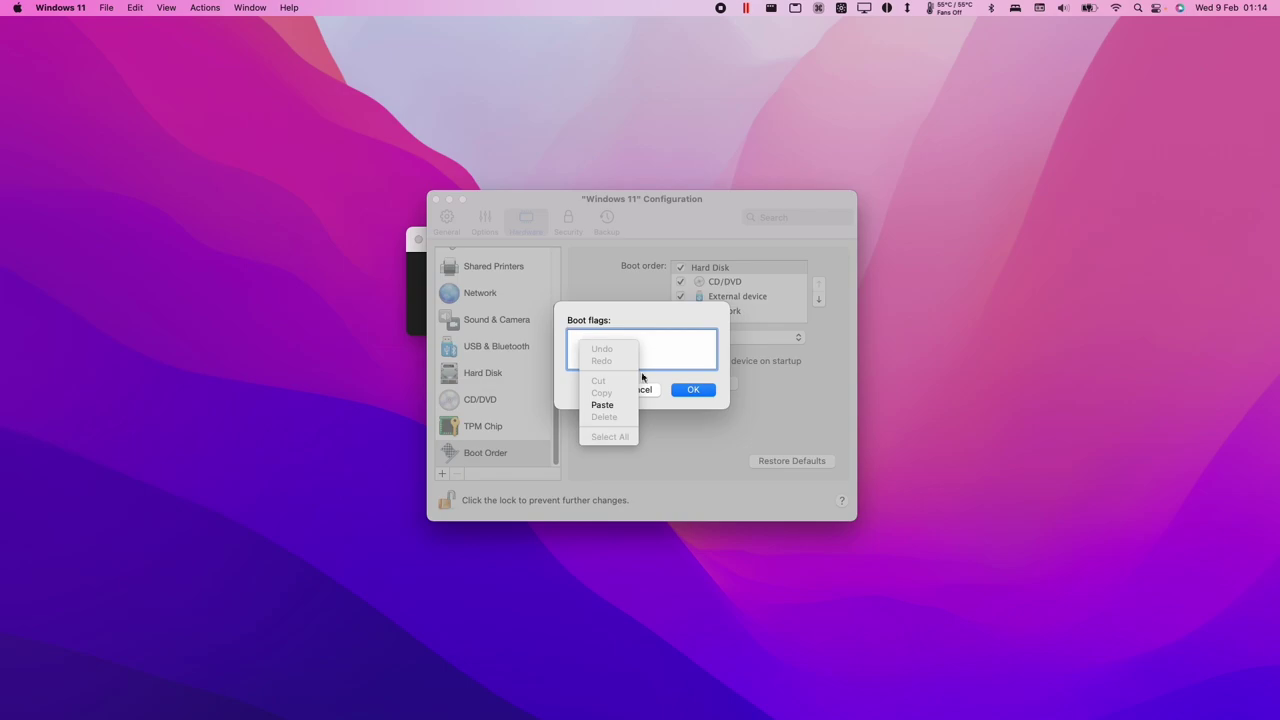
{"action": "left_click", "coordinate": [603, 405]}
{"action": "left_click", "coordinate": [693, 389]}
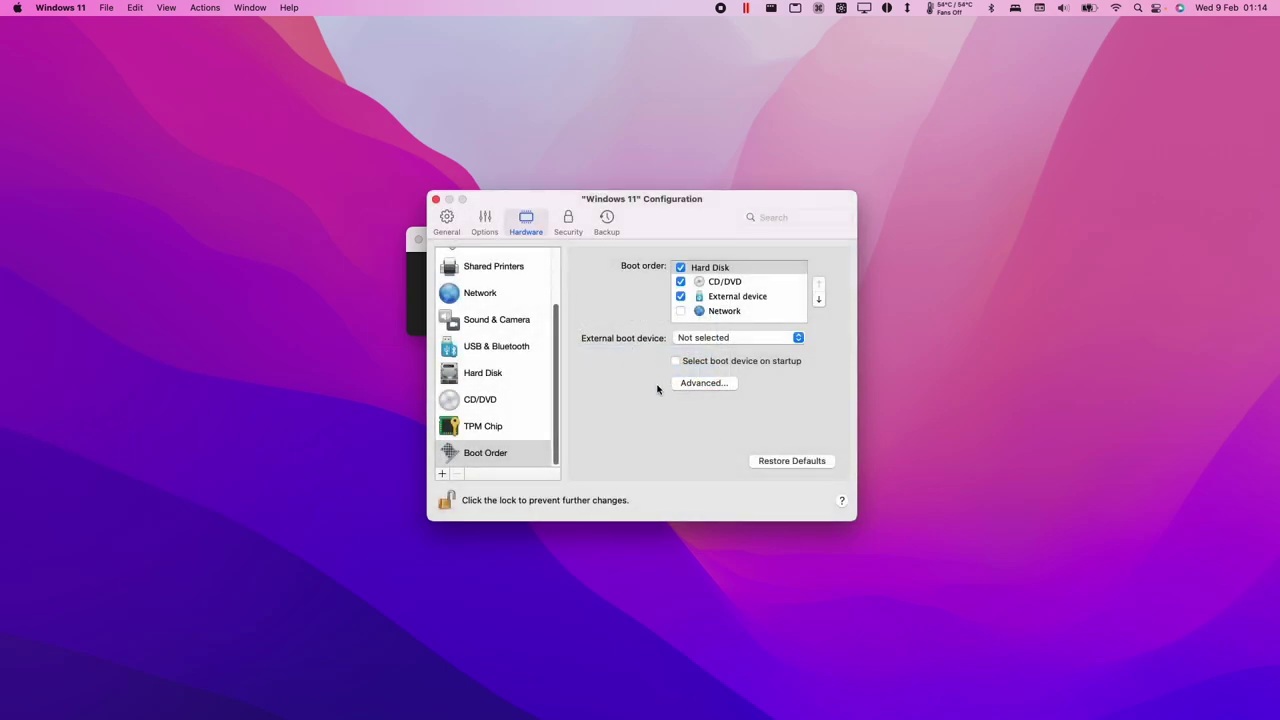
Close the VM configuration and start the Windows 11 virtual machine
{"action": "left_click", "coordinate": [447, 218]}
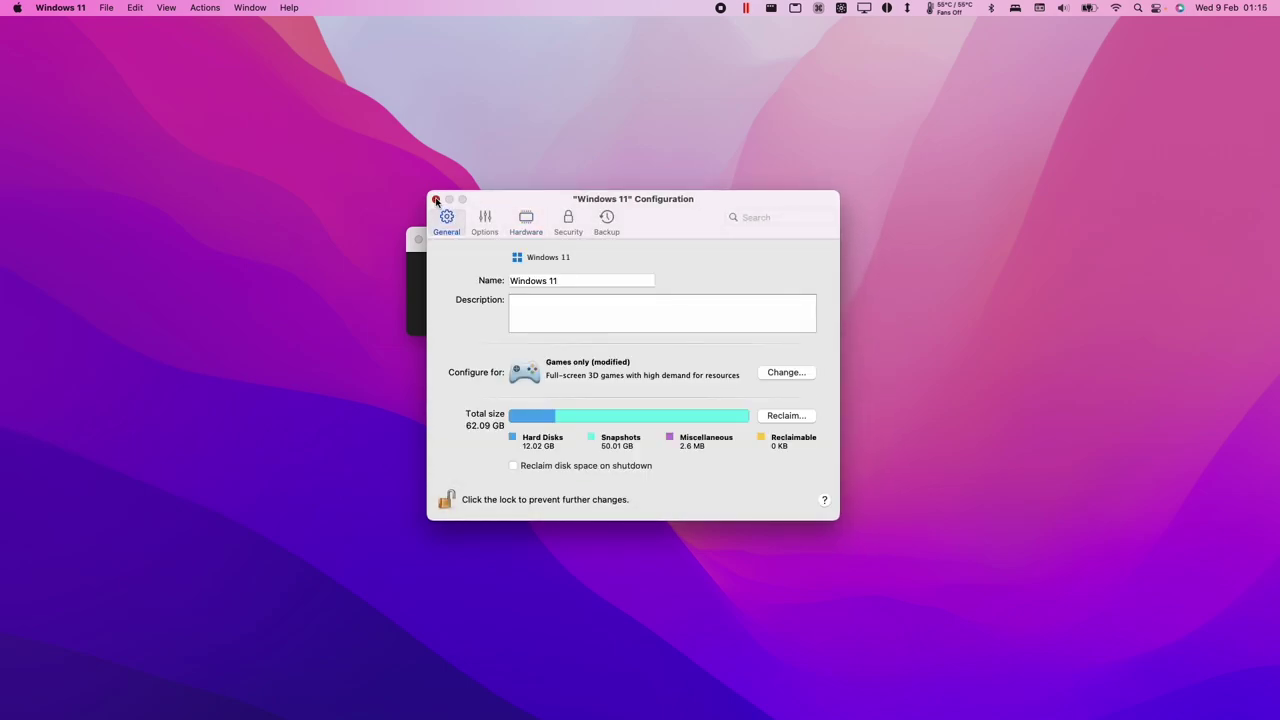
{"action": "left_click", "coordinate": [436, 200]}
{"action": "left_click", "coordinate": [472, 297]}
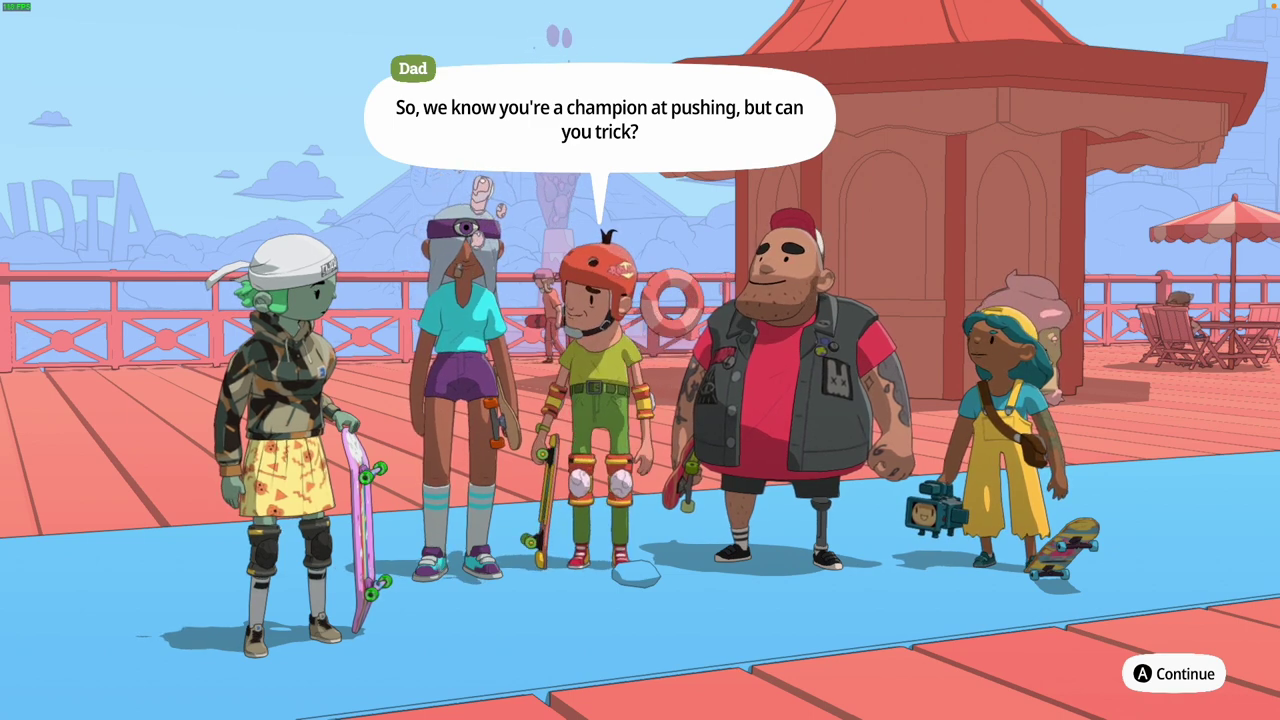
Advance the dialogue and land the five basic tutorial tricks along the boardwalk
{"action": "key", "text": "Return"}
{"action": "key", "text": "Return"}
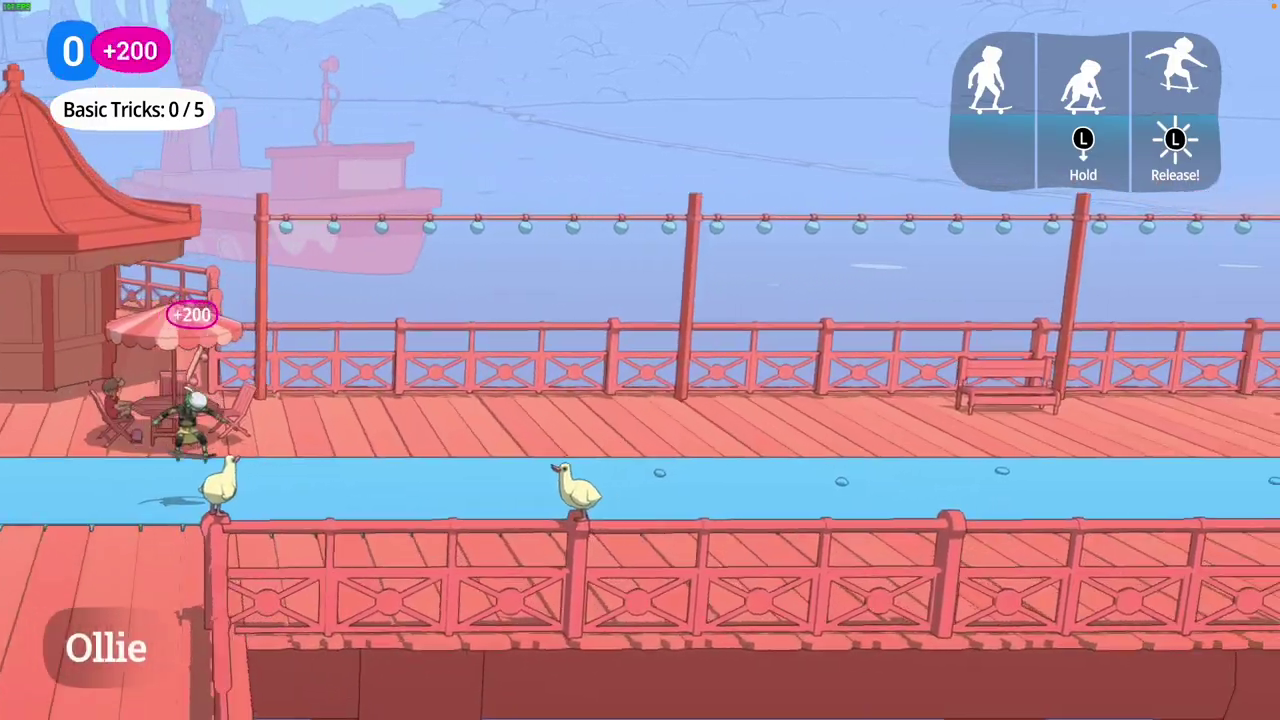
{"action": "key", "text": "Down"}
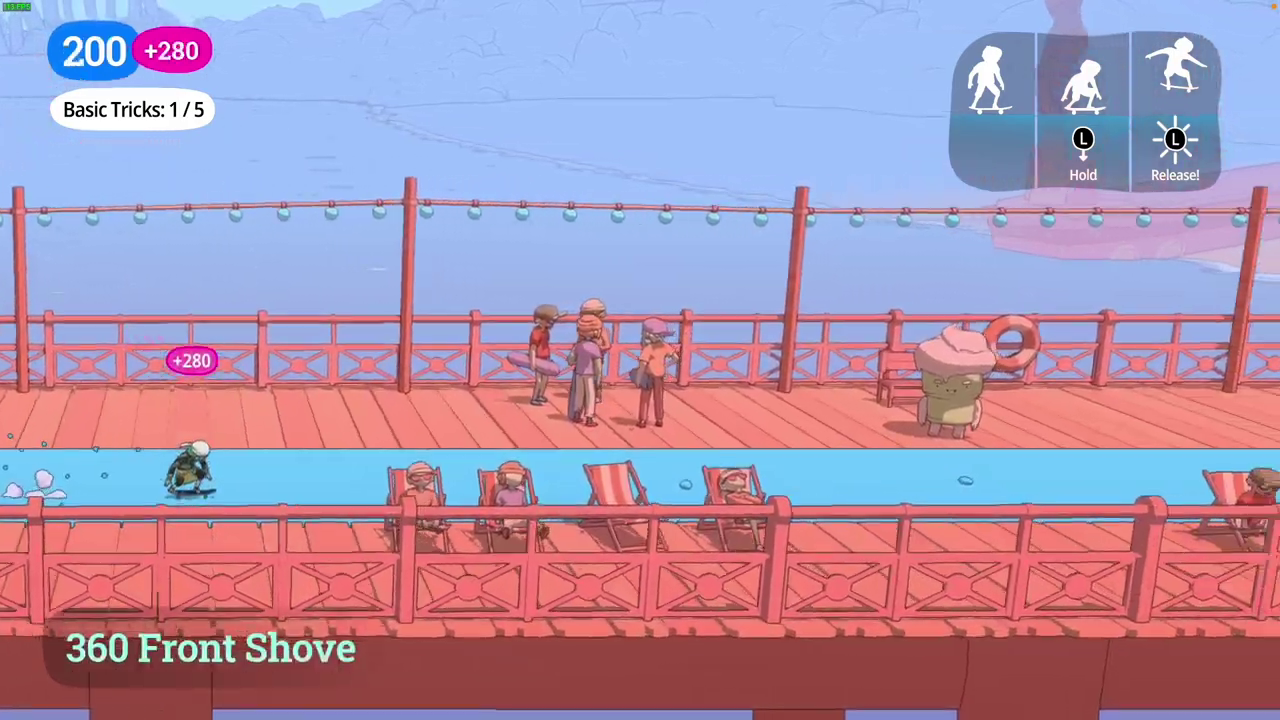
{"action": "key", "text": "Down"}
{"action": "key", "text": "Up"}
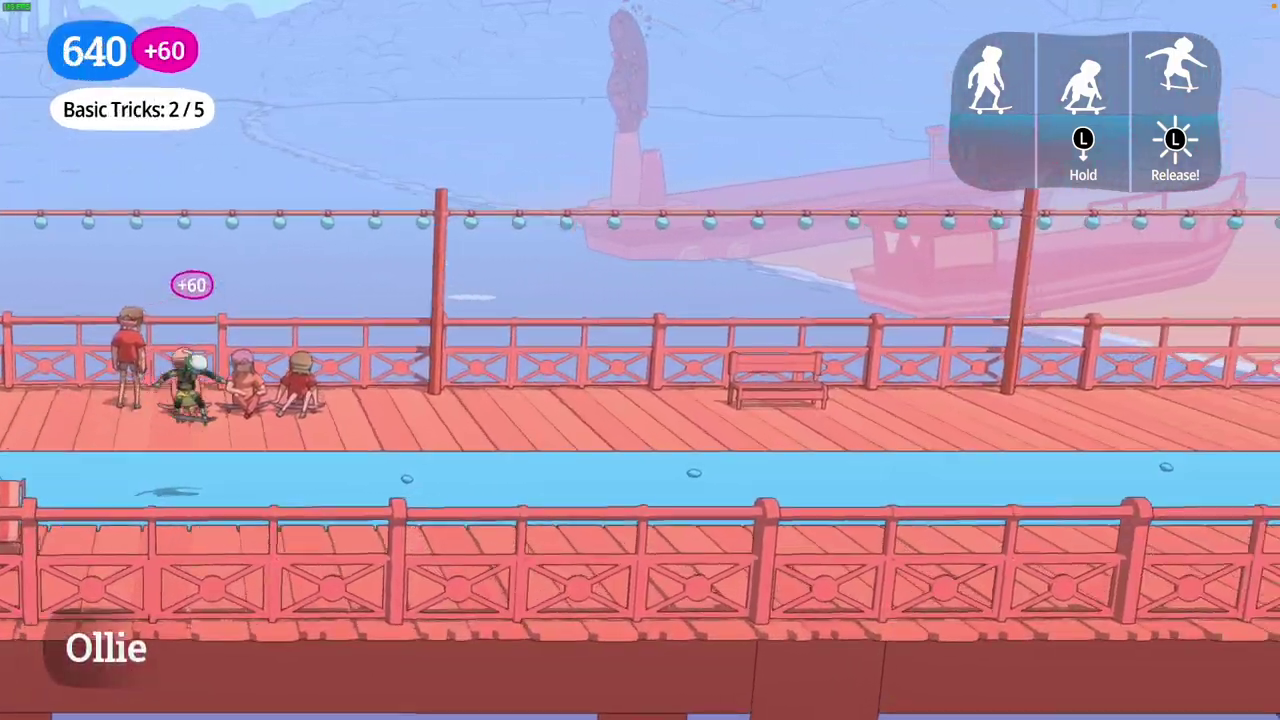
{"action": "key", "text": "Down"}
{"action": "key", "text": "Down"}
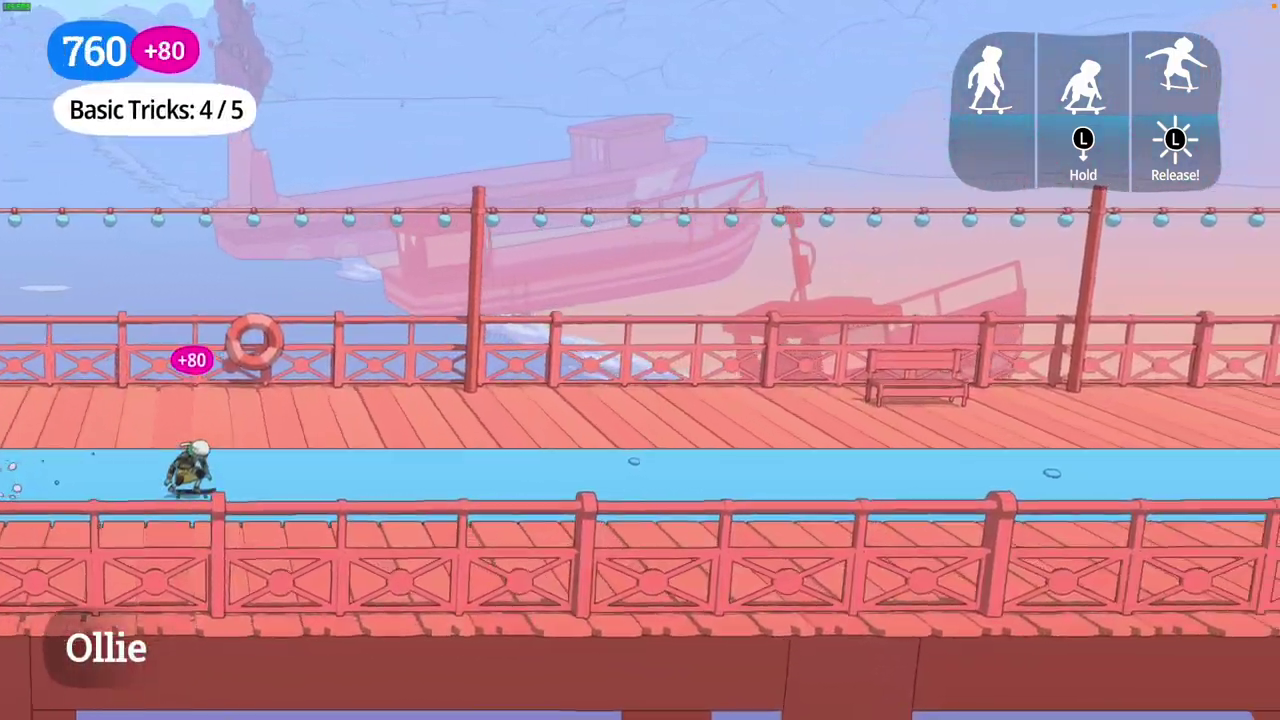
{"action": "key", "text": "Down"}
{"action": "key", "text": "Up"}
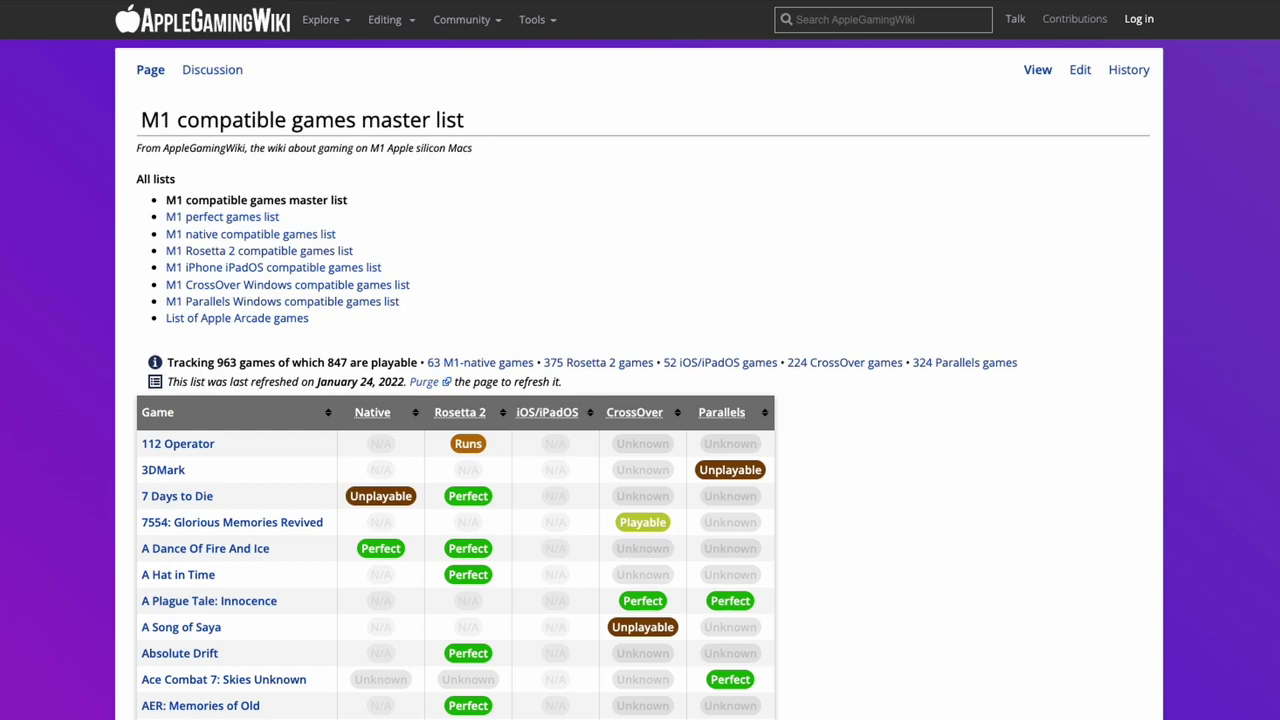
Scroll through the M1 compatible games table and its Parallels ratings
{"action": "scroll", "coordinate": [640, 400], "scroll_direction": "down", "scroll_amount": 5}
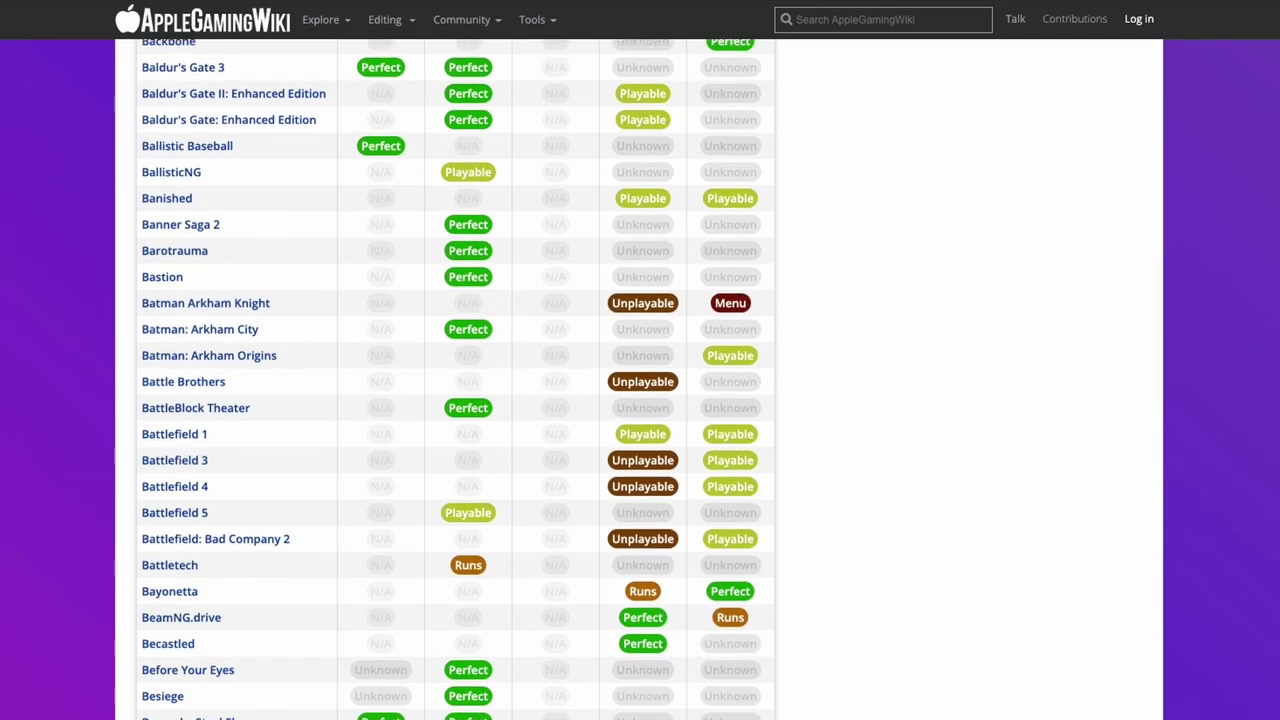
{"action": "scroll", "coordinate": [445, 380], "scroll_direction": "down", "scroll_amount": 10}
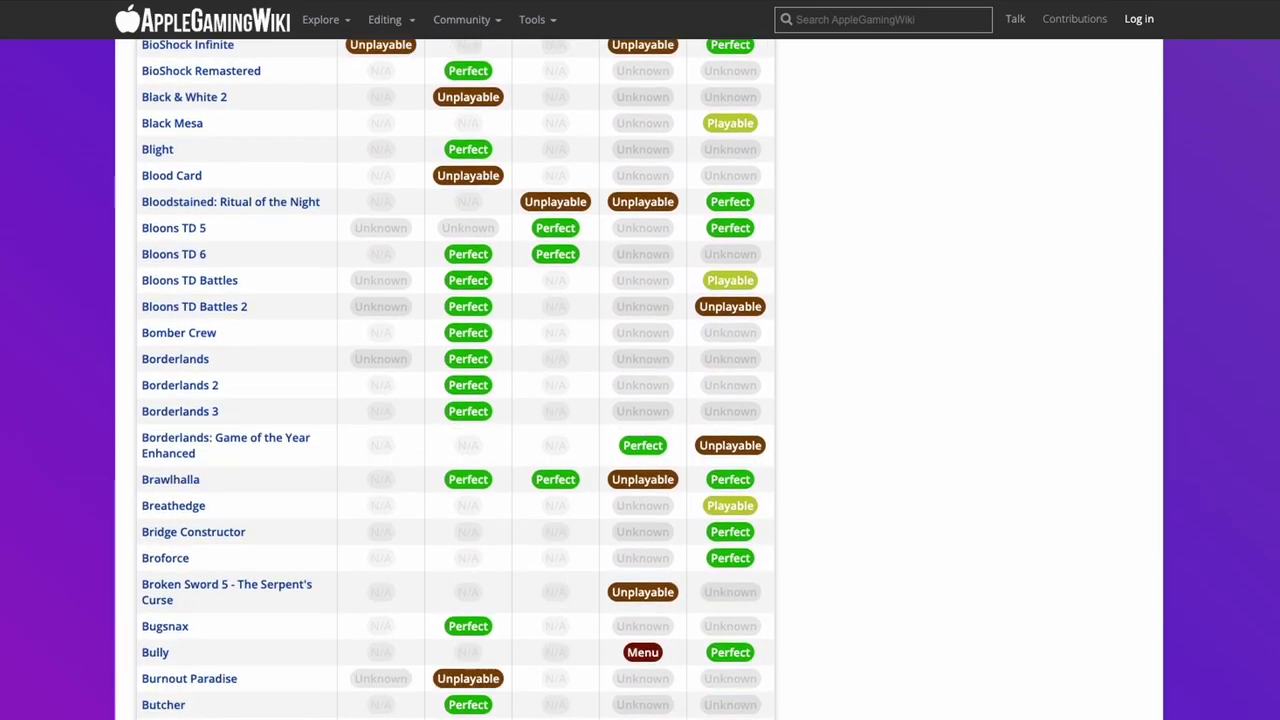
{"action": "scroll", "coordinate": [445, 380], "scroll_direction": "down", "scroll_amount": 10}
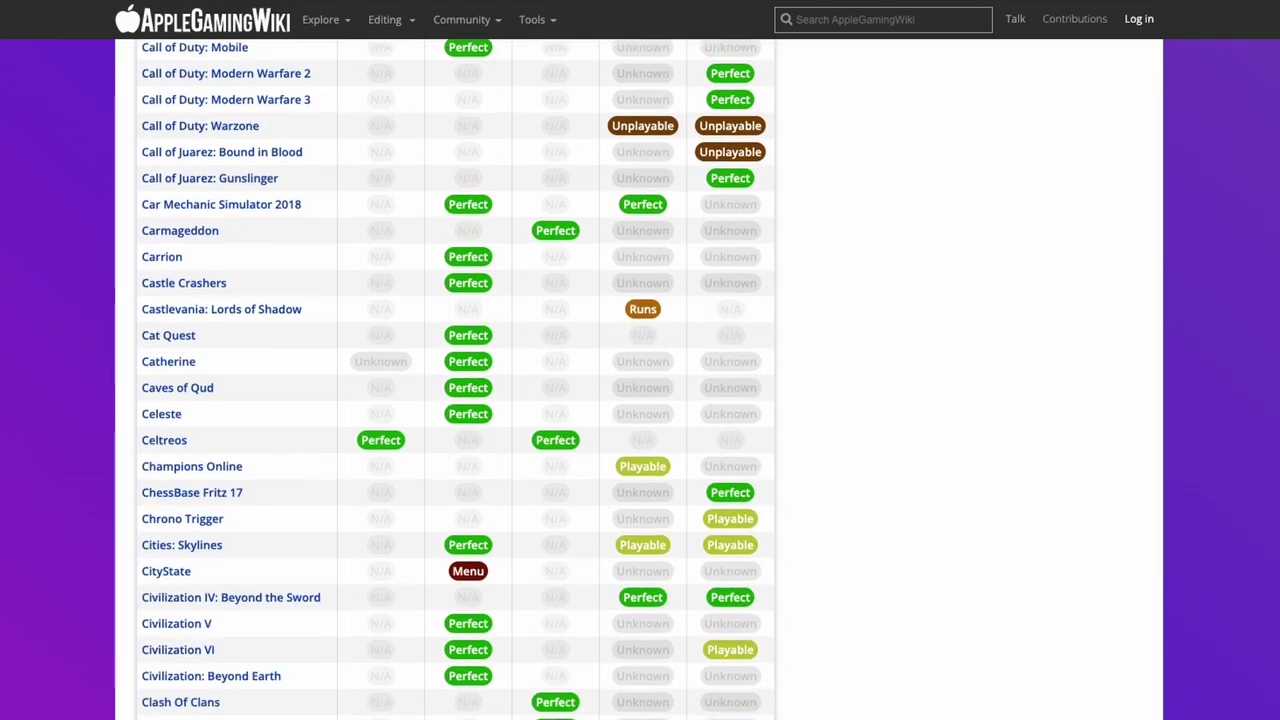
{"action": "scroll", "coordinate": [445, 380], "scroll_direction": "down", "scroll_amount": 10}
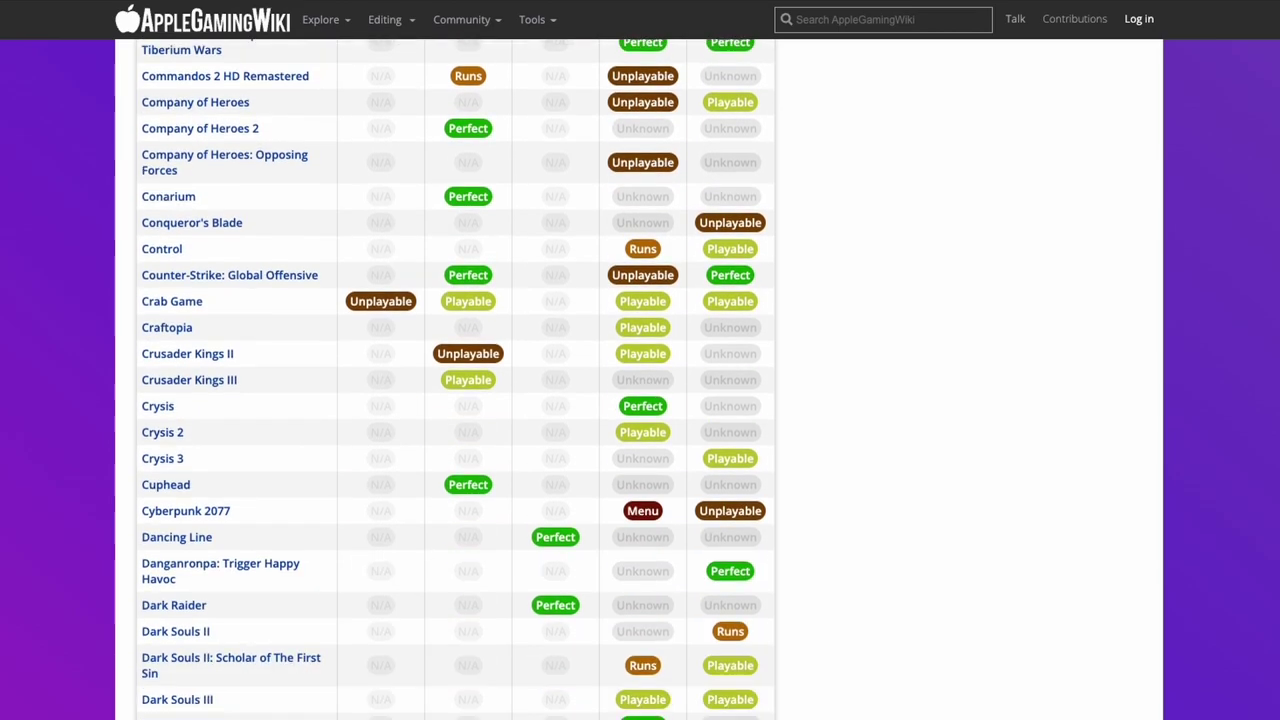
{"action": "scroll", "coordinate": [445, 380], "scroll_direction": "down", "scroll_amount": 10}
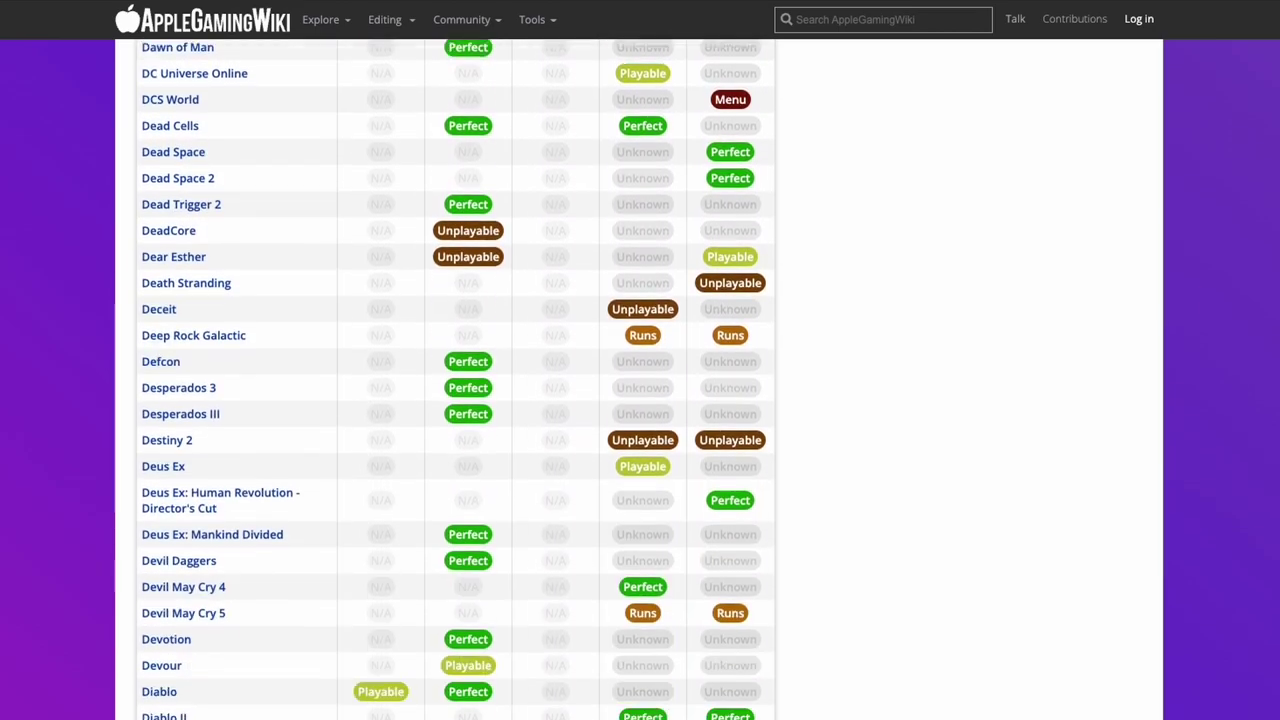
Scroll the M1 Game Benchmarks - Apple Silicon Mac playlist of 380 videos
{"action": "scroll", "coordinate": [445, 380], "scroll_direction": "down", "scroll_amount": 6}
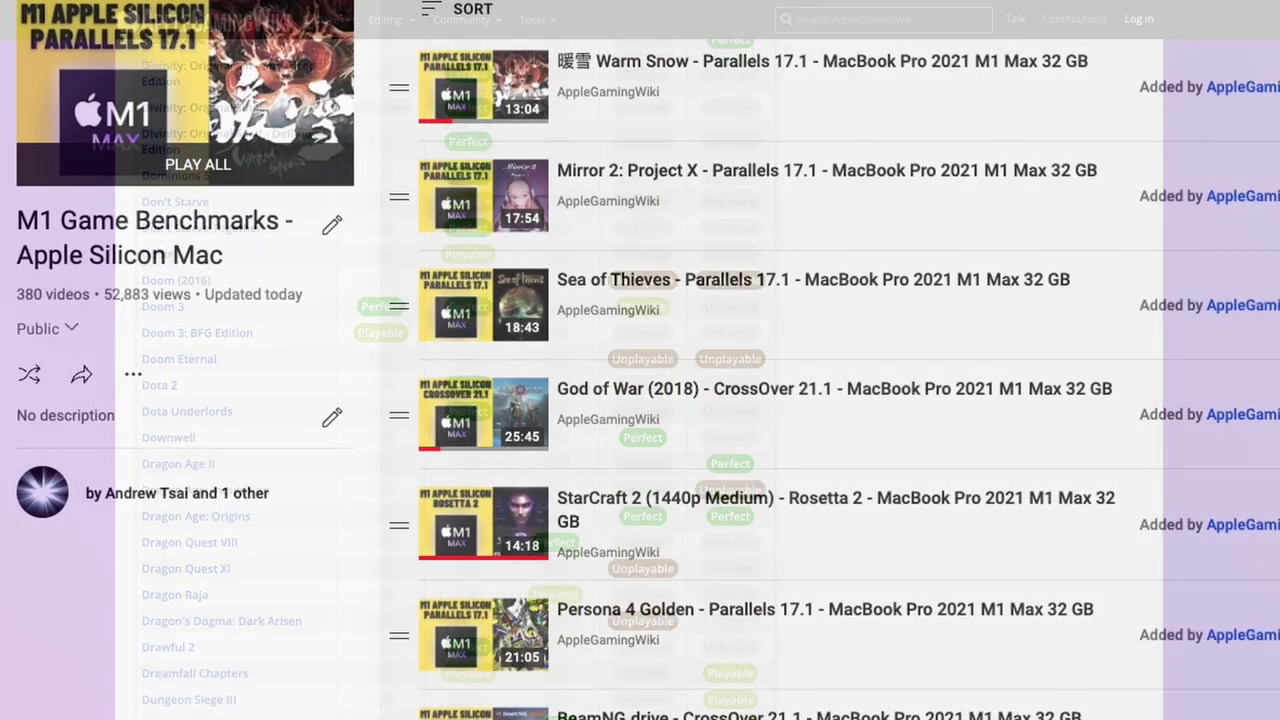